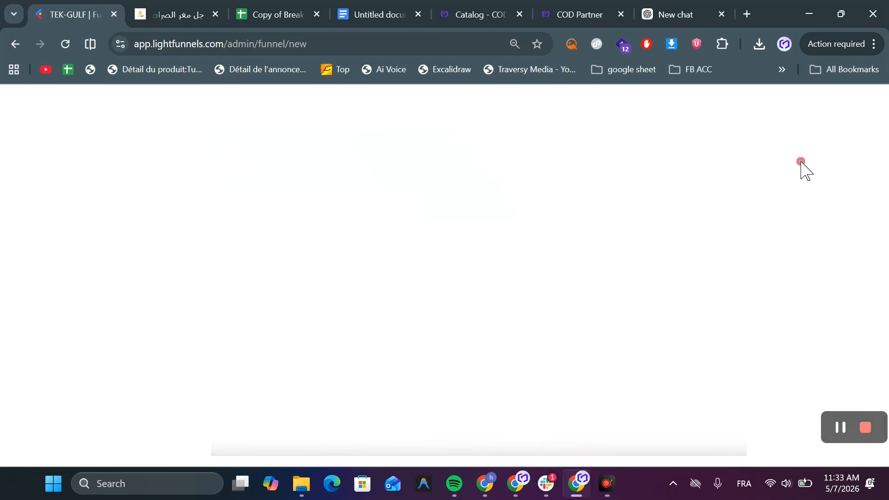
# - Choose the Blank Template with Arabic as its language and continue to the funnel naming step
pyautogui.scroll(-1, 413, 260)
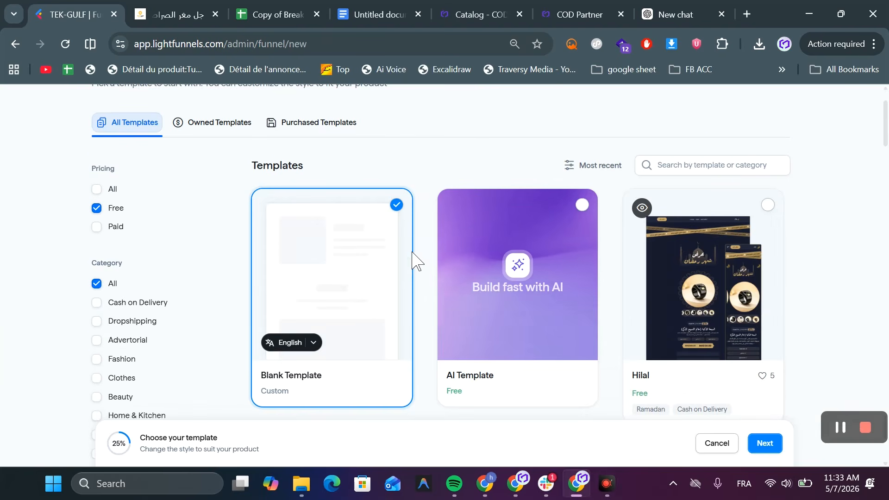
pyautogui.click(314, 344)
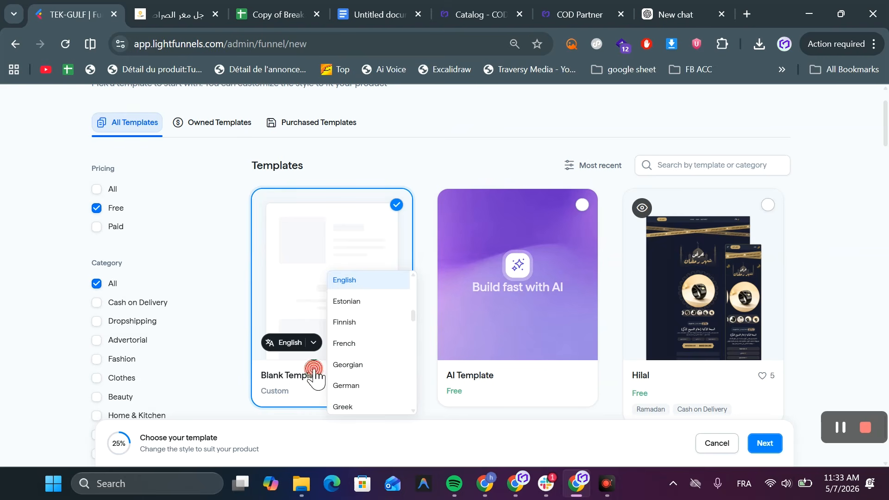
pyautogui.scroll(3, 371, 329)
pyautogui.scroll(5, 388, 356)
pyautogui.click(352, 346)
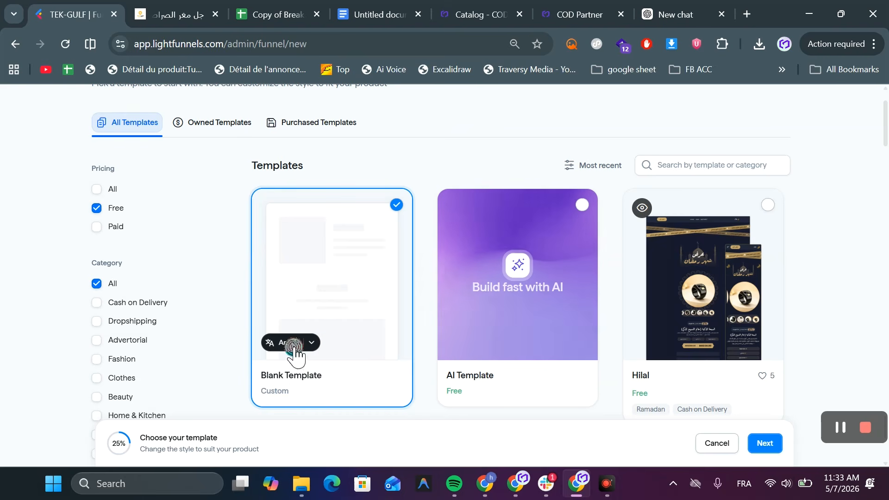
pyautogui.click(765, 443)
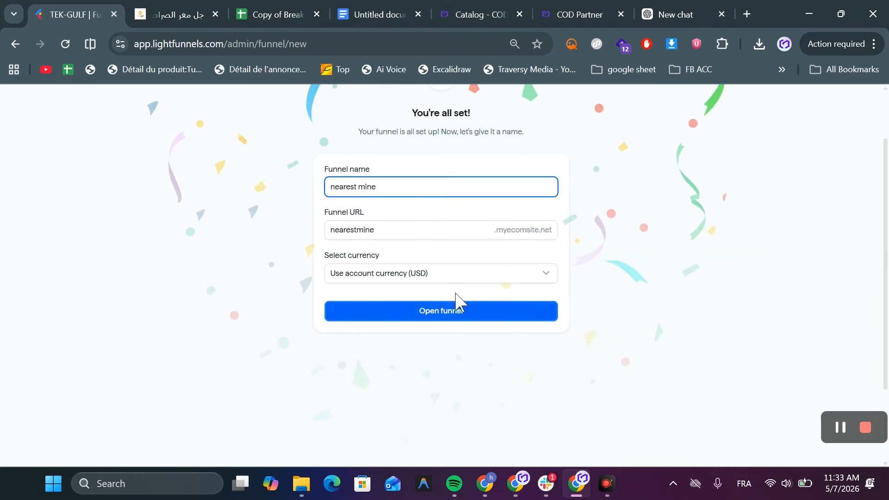
# - Replace the suggested funnel name with crock
pyautogui.moveTo(413, 191); pyautogui.dragTo(290, 185)
pyautogui.write('c')
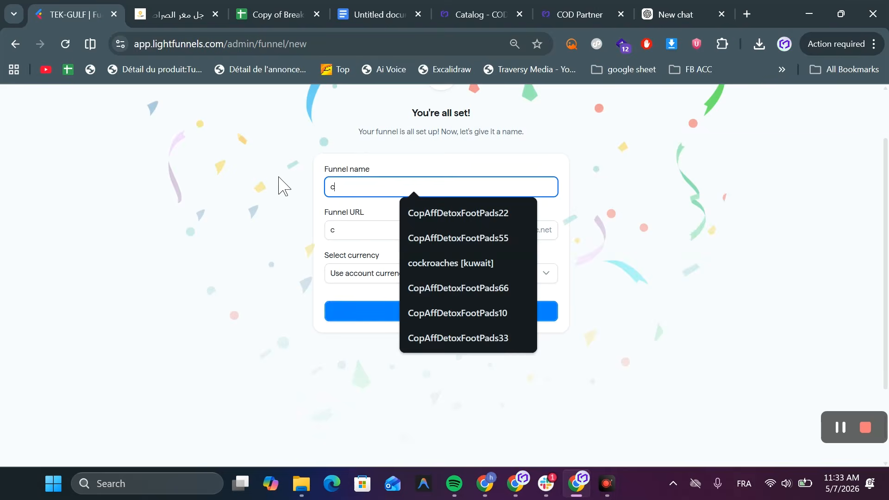
pyautogui.write('o')
pyautogui.press('BackSpace')
pyautogui.write('rch')
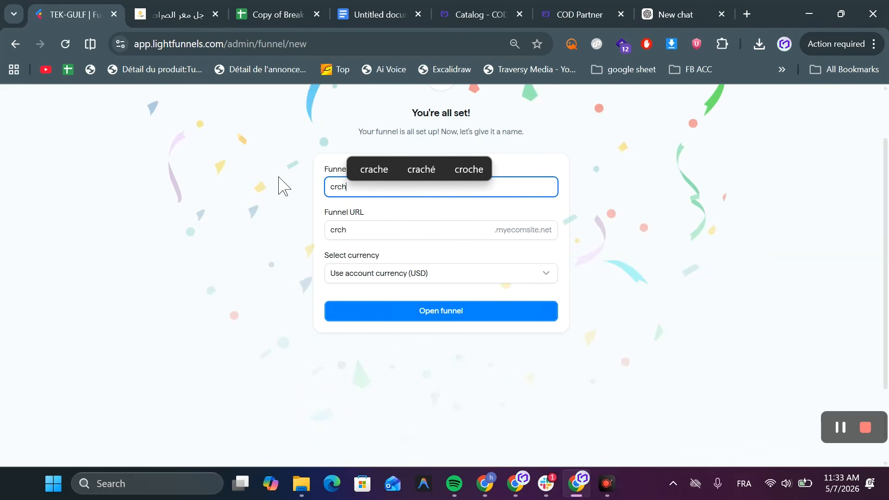
pyautogui.press('BackSpace')
pyautogui.write('k')
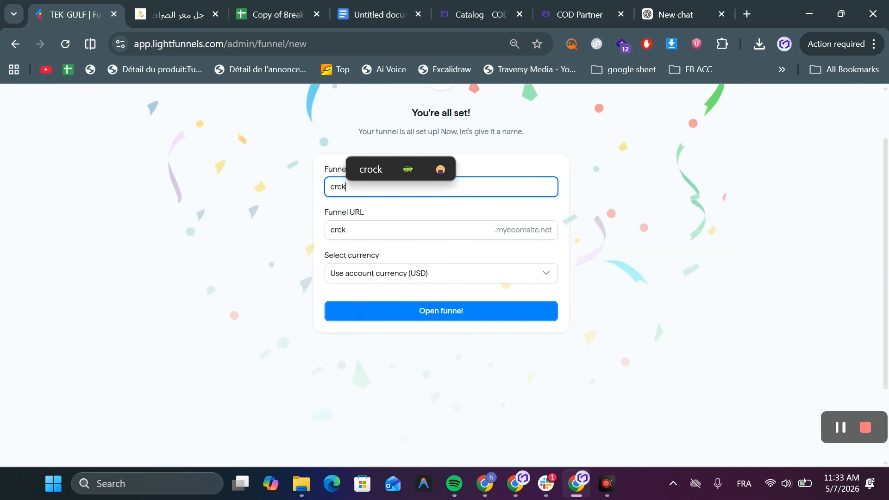
pyautogui.press('Left')
pyautogui.press('Left')
pyautogui.write('o')
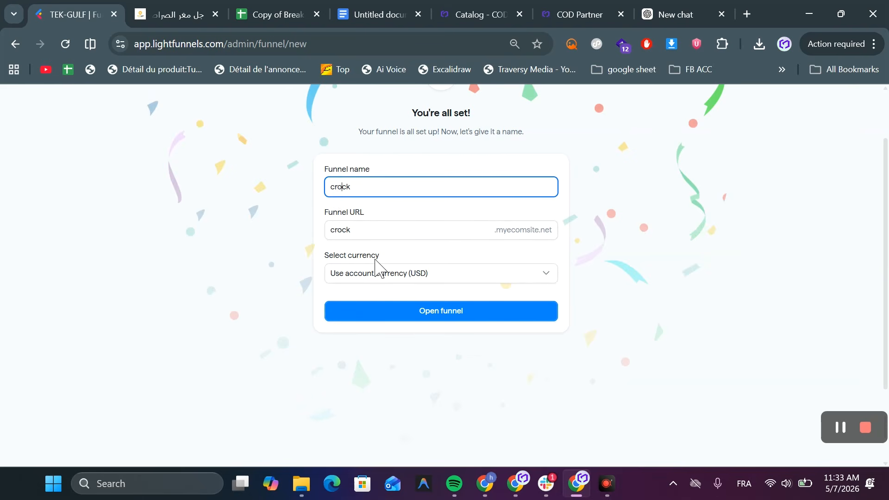
# - Set the funnel currency to Saudi Riyal and open the new funnel with the URL crock2
pyautogui.click(402, 277)
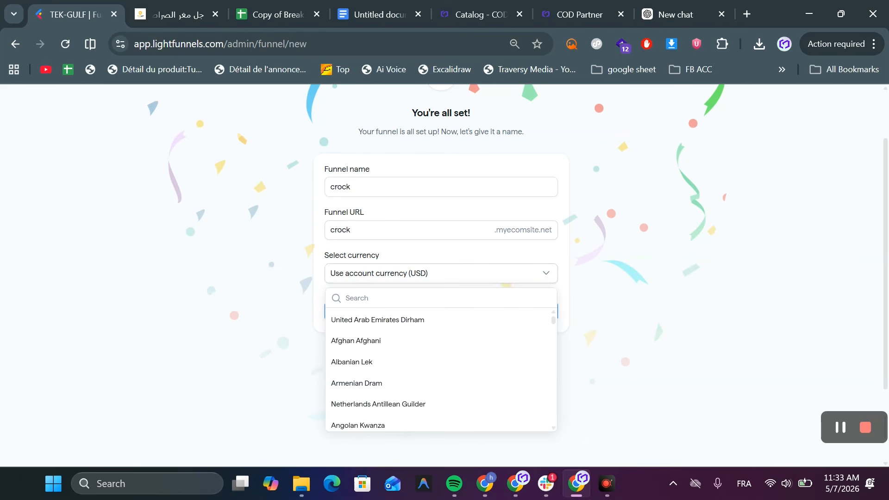
pyautogui.write('saud')
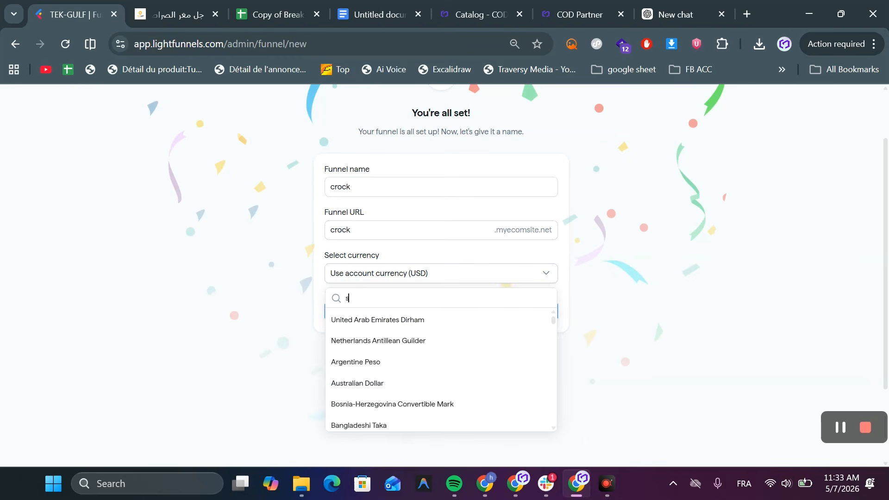
pyautogui.press('BackSpace')
pyautogui.press('BackSpace')
pyautogui.press('BackSpace')
pyautogui.press('BackSpace')
pyautogui.write('saud')
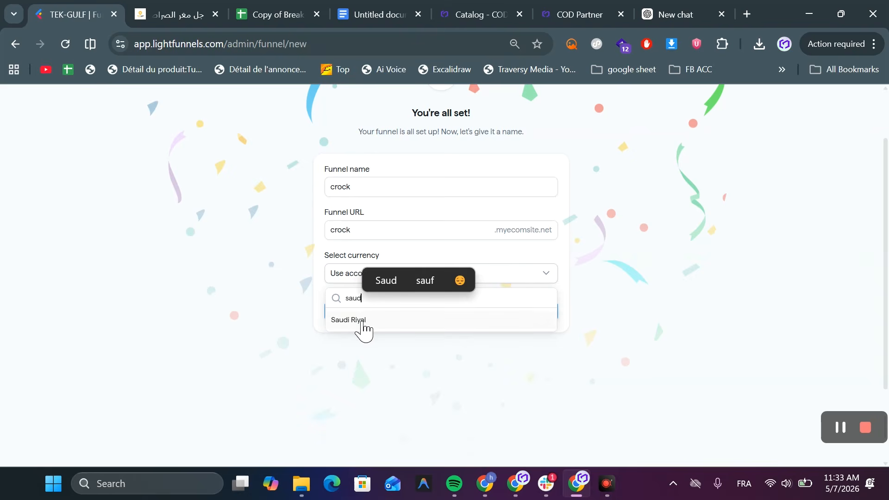
pyautogui.click(362, 321)
pyautogui.click(496, 311)
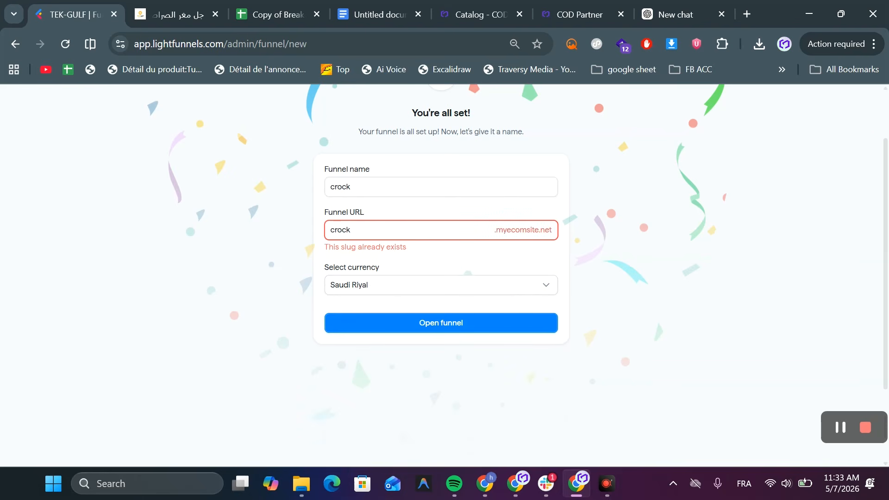
pyautogui.click(373, 324)
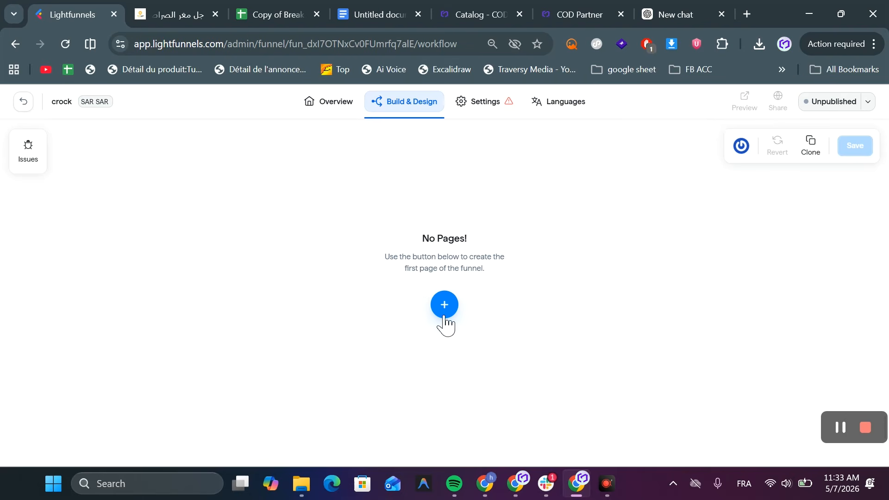
# - Add COD as the payment method in the funnel's payment gateway settings and save
pyautogui.click(477, 119)
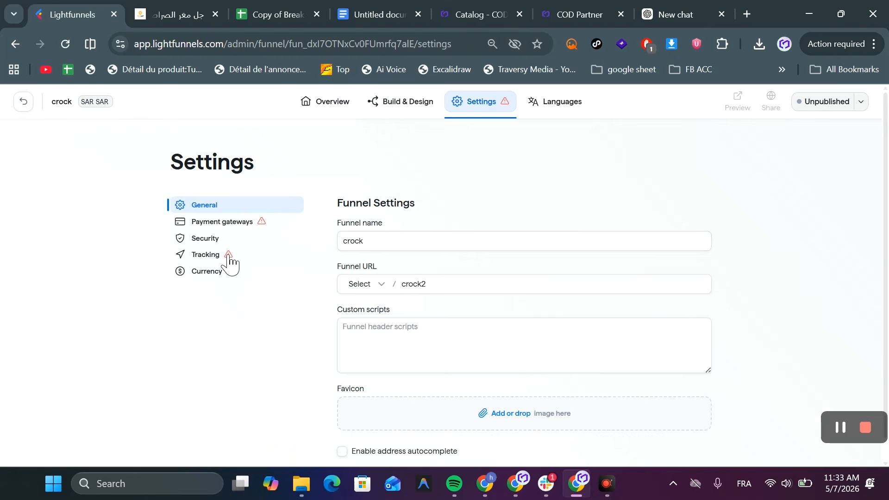
pyautogui.click(226, 222)
pyautogui.click(363, 283)
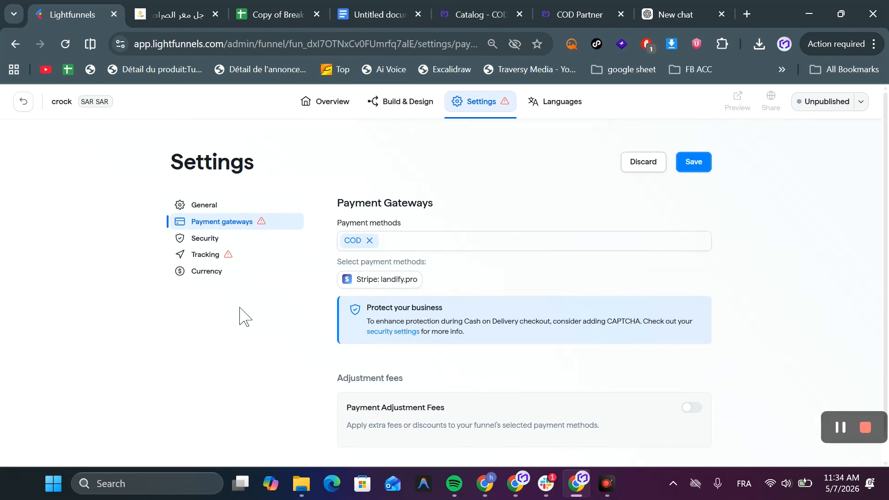
pyautogui.click(706, 162)
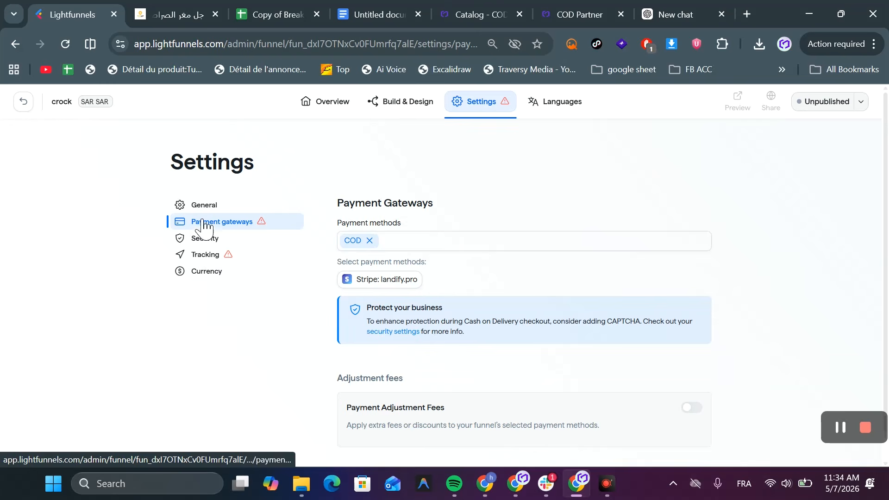
# - Review the funnel's tracking settings, including the Facebook and Snapchat pixel options, and return to the general settings
pyautogui.click(216, 255)
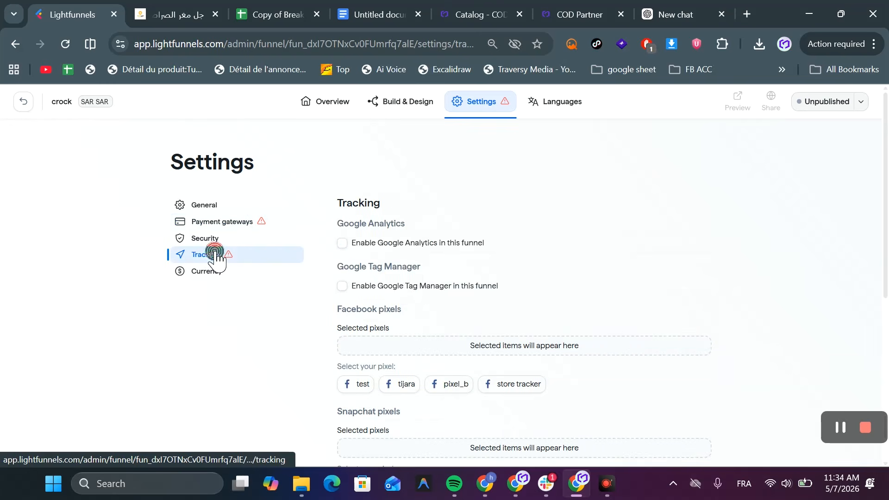
pyautogui.click(213, 209)
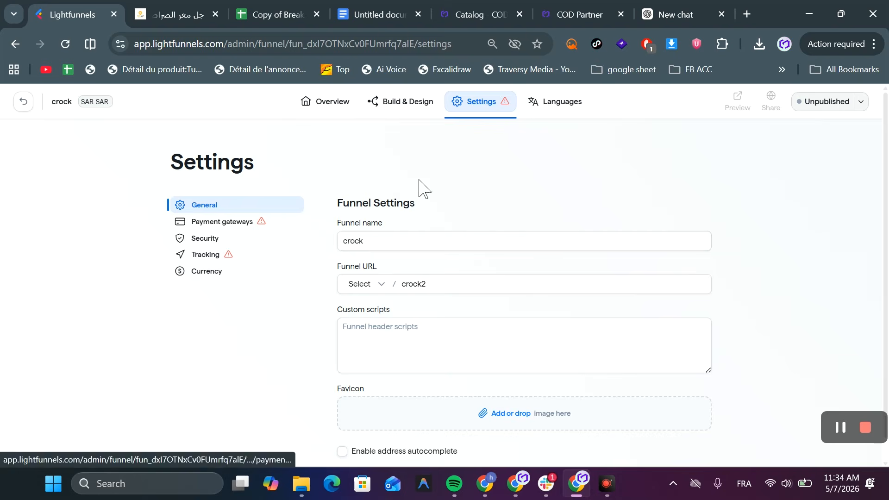
# - Add a Blank Page as the first page in the funnel's workflow
pyautogui.click(418, 104)
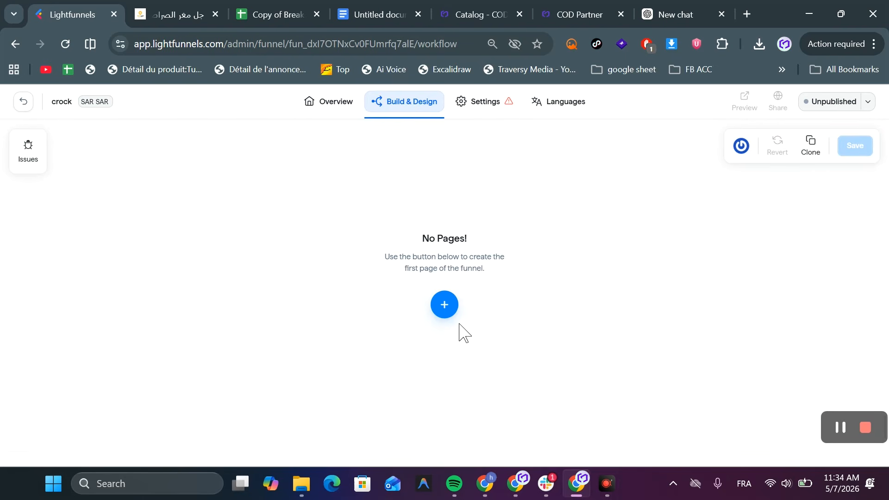
pyautogui.click(456, 308)
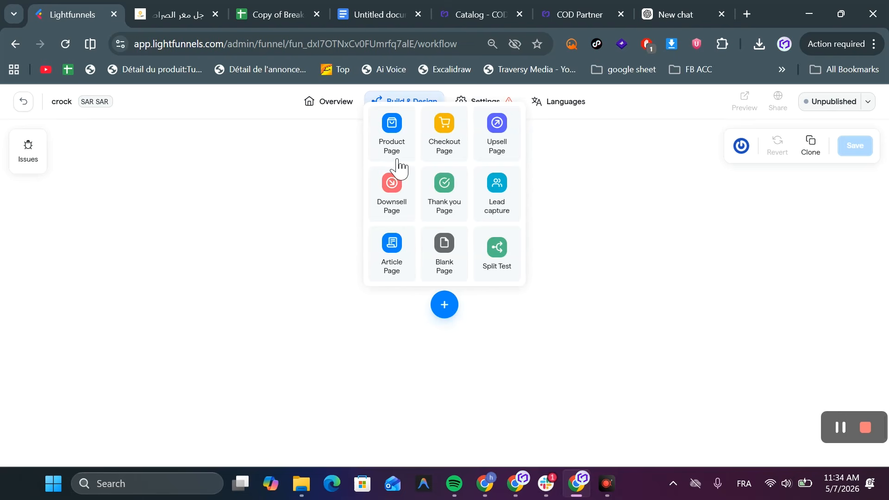
pyautogui.click(450, 276)
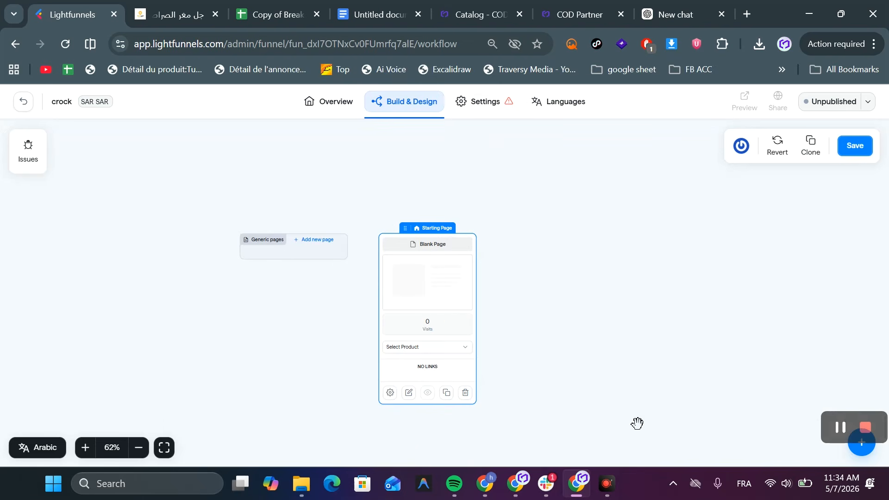
# - Add a Thank you Page, place it beside the Blank Page without overlap, and save the workflow
pyautogui.click(860, 454)
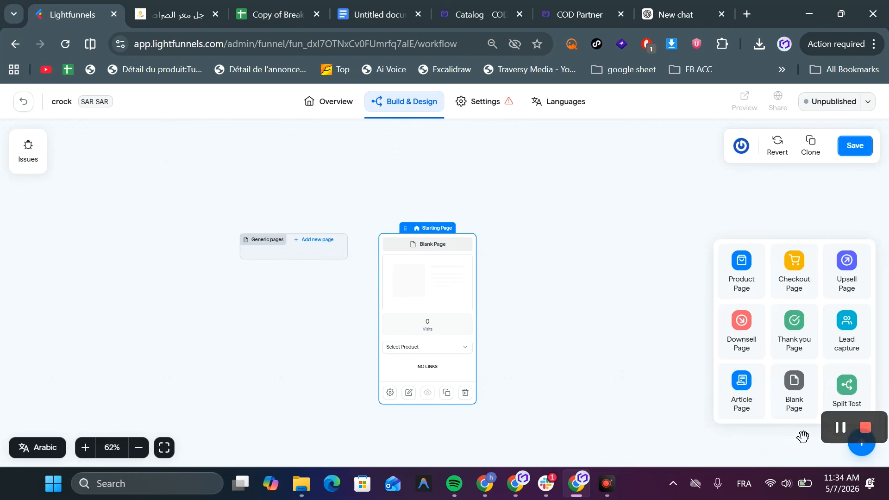
pyautogui.click(797, 349)
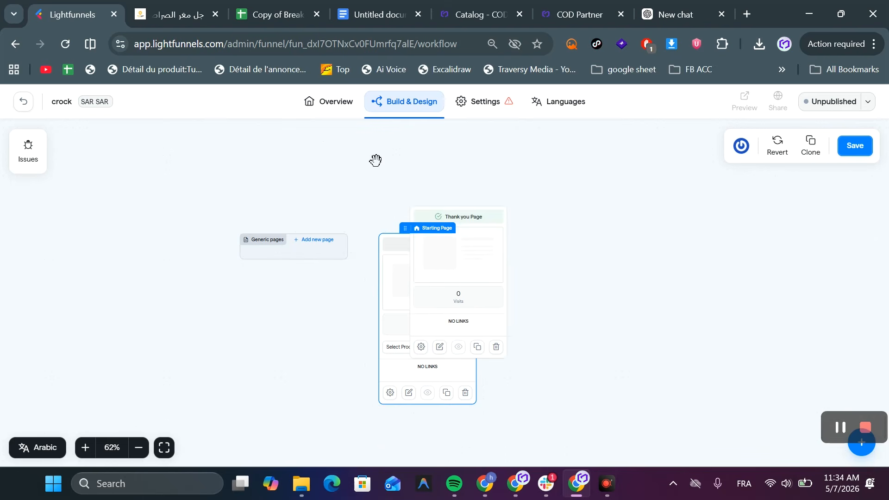
pyautogui.moveTo(458, 222); pyautogui.dragTo(575, 237)
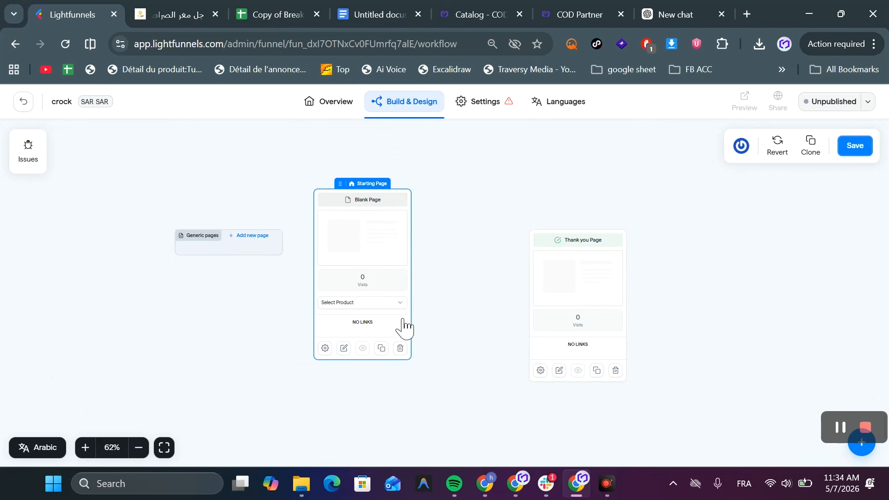
pyautogui.moveTo(557, 284); pyautogui.dragTo(479, 256)
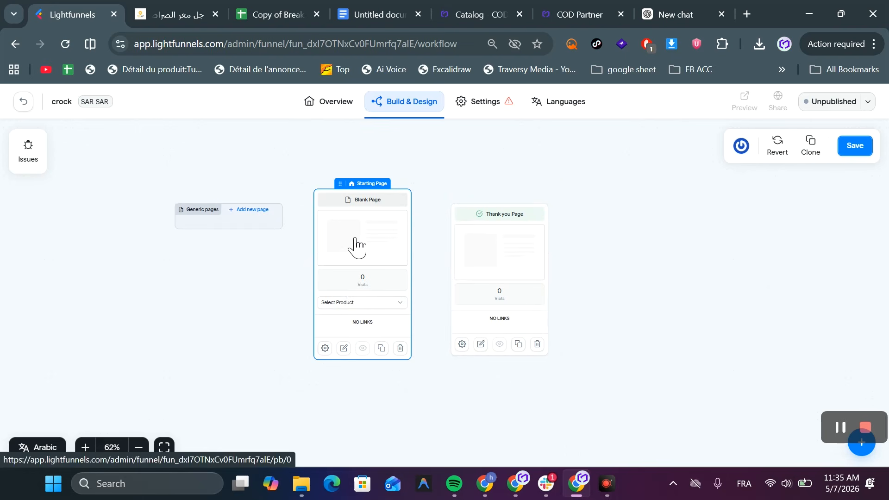
pyautogui.click(857, 147)
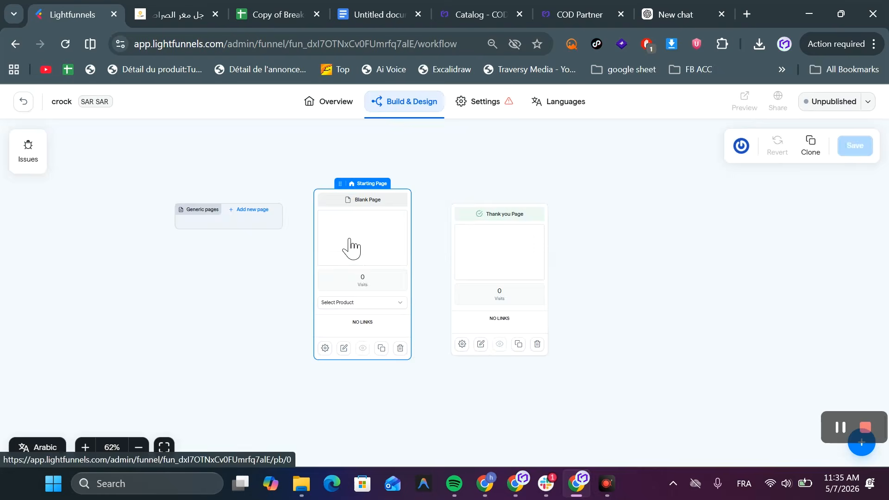
# - Open the Blank Page for editing and assign the cockroach-killing product to it
pyautogui.click(347, 248)
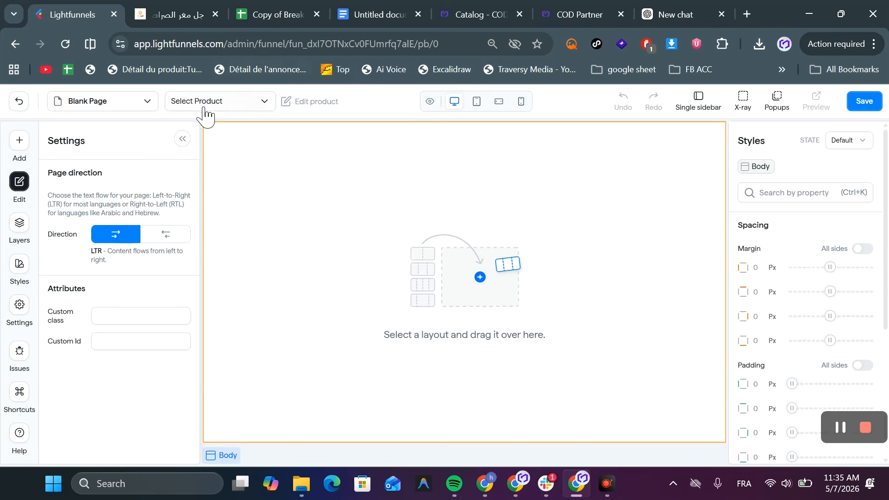
pyautogui.click(20, 142)
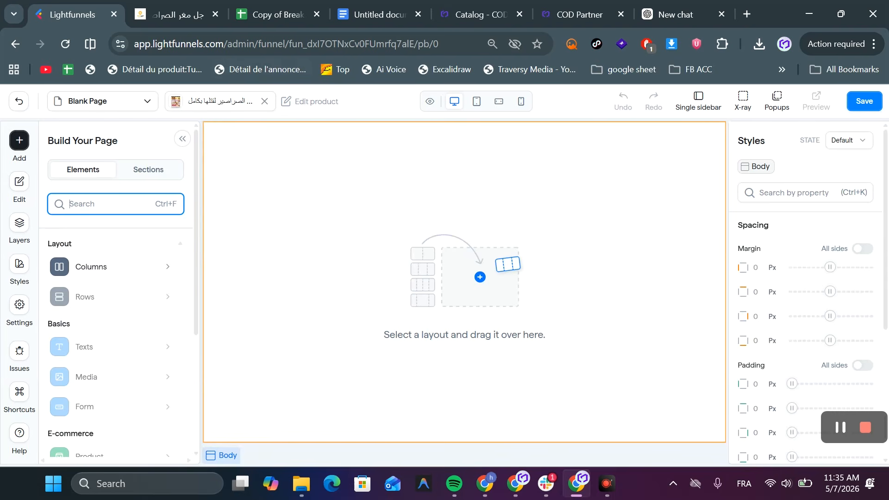
pyautogui.click(90, 205)
pyautogui.write('co')
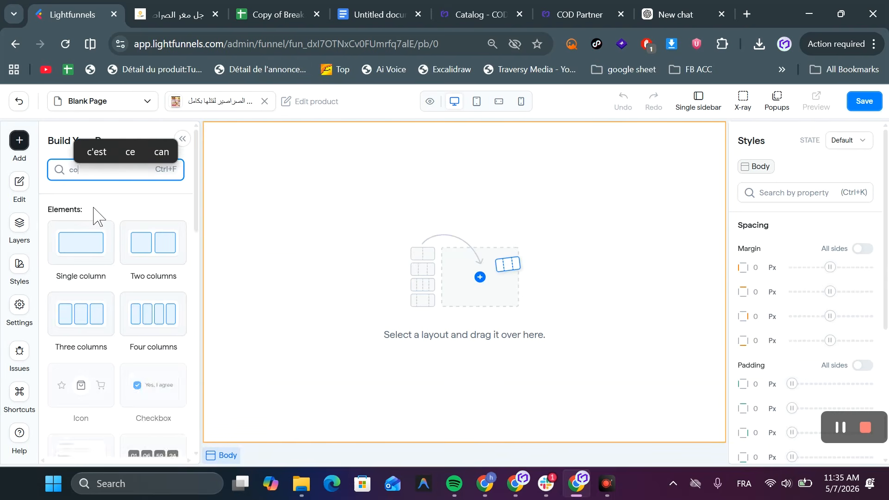
pyautogui.write('lum')
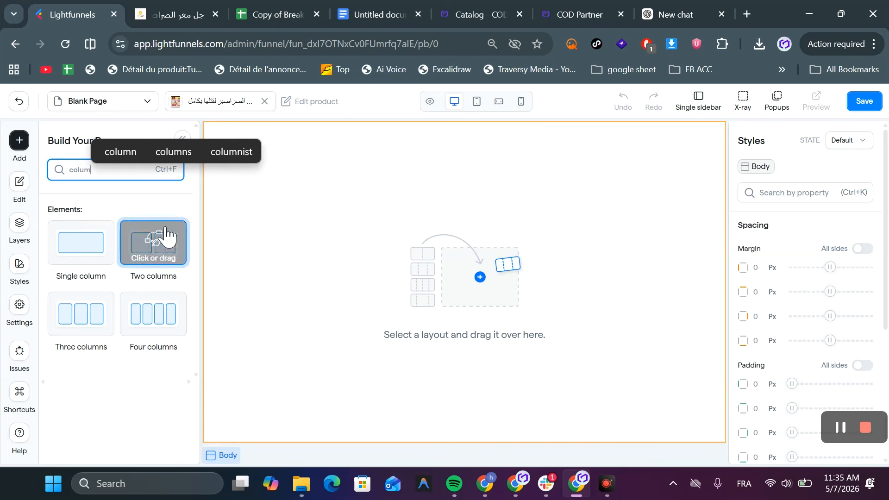
pyautogui.press('BackSpace')
pyautogui.press('BackSpace')
pyautogui.press('BackSpace')
pyautogui.press('BackSpace')
pyautogui.press('BackSpace')
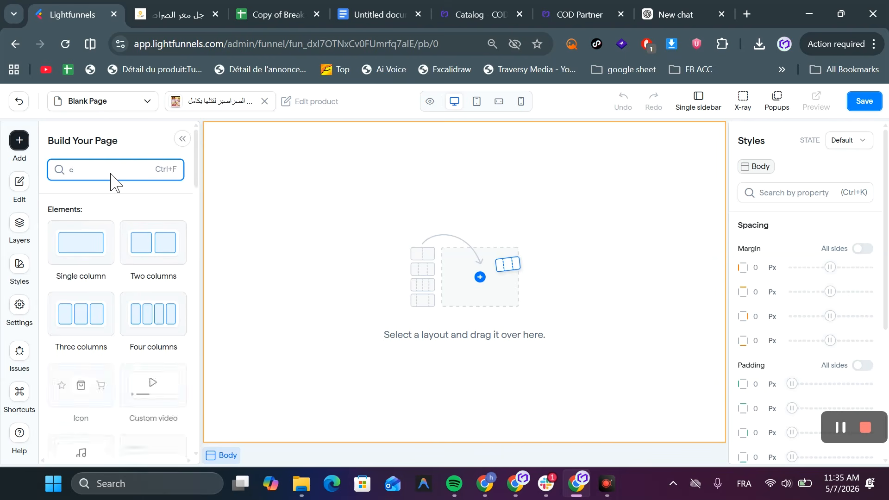
# - Place a Single column layout in the empty page body
pyautogui.moveTo(76, 276)
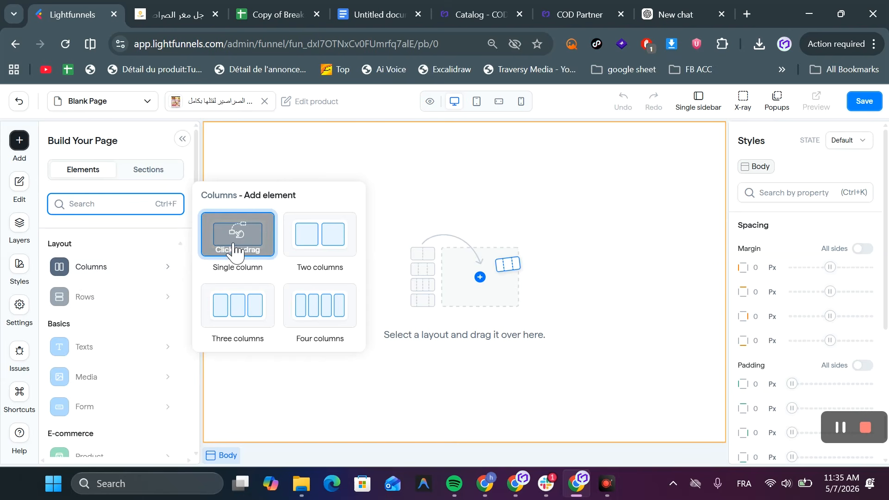
pyautogui.moveTo(236, 243); pyautogui.dragTo(467, 313)
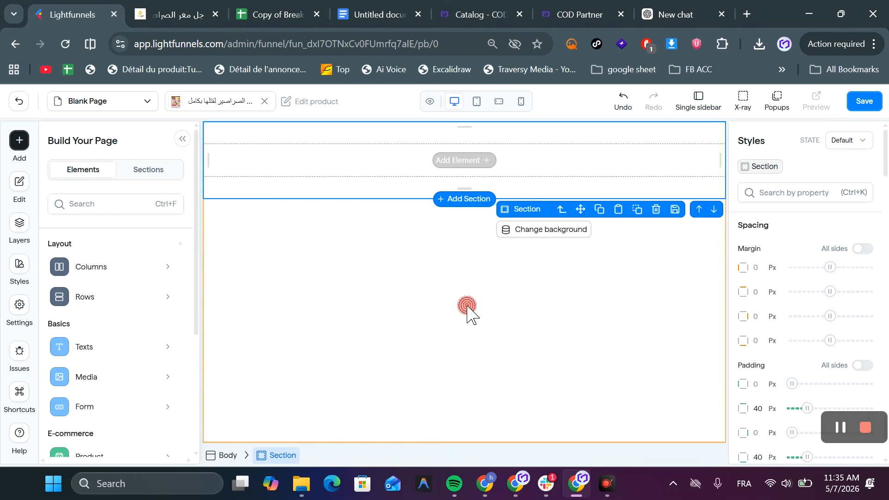
# - Find the Image element by searching for "imag" and place it inside the section's empty column
pyautogui.click(463, 169)
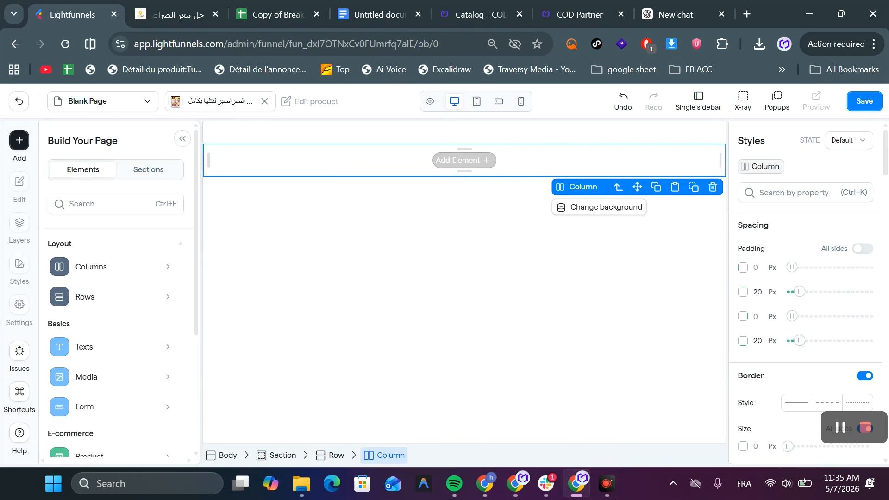
pyautogui.click(97, 203)
pyautogui.write('imz')
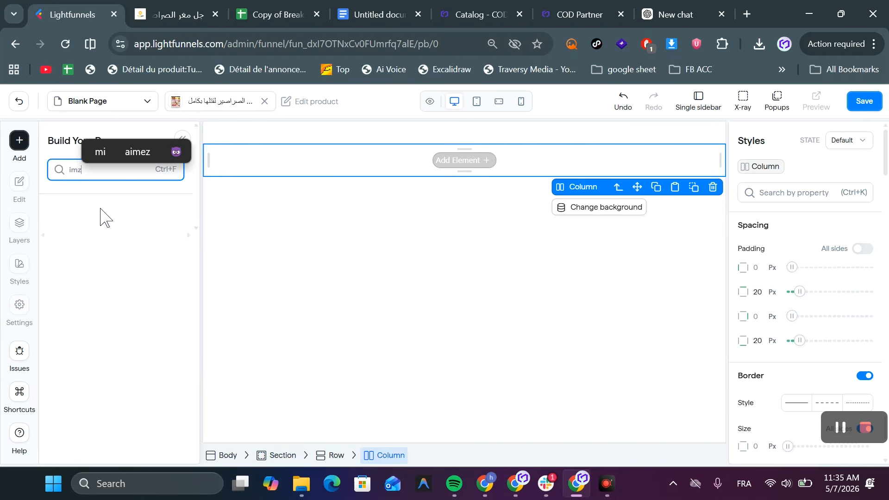
pyautogui.press('BackSpace')
pyautogui.press('BackSpace')
pyautogui.press('BackSpace')
pyautogui.write('imag')
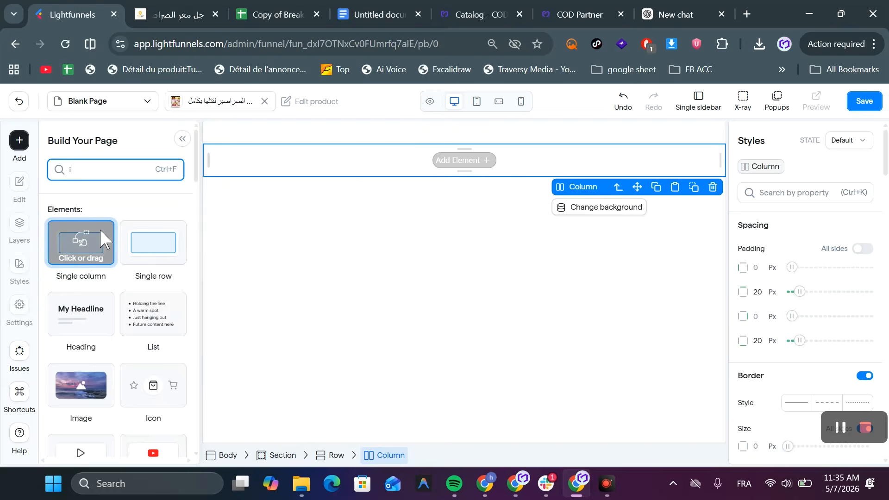
pyautogui.moveTo(102, 238); pyautogui.dragTo(462, 154)
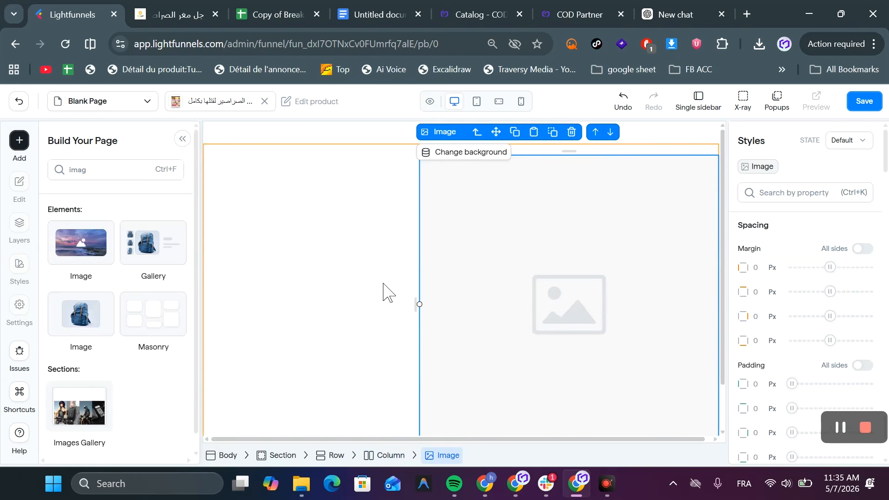
# - Find the alignment property of the placed image and align the image to the center of its column
pyautogui.scroll(-1, 384, 291)
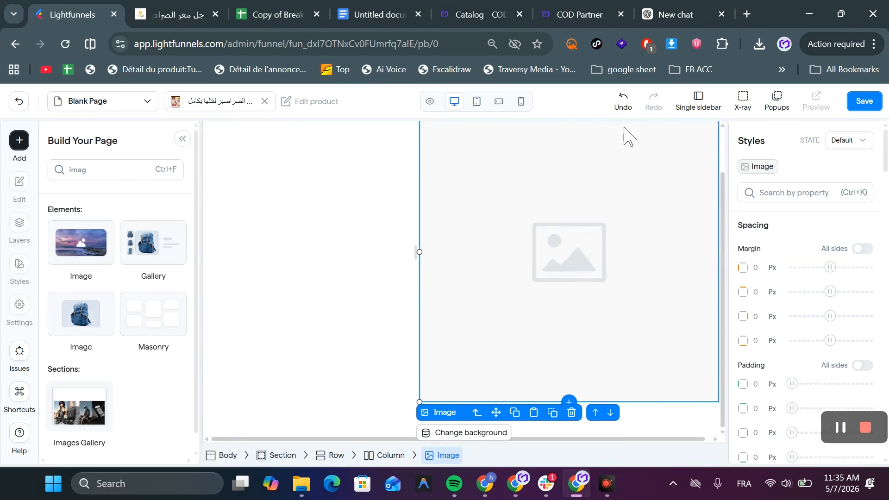
pyautogui.click(620, 278)
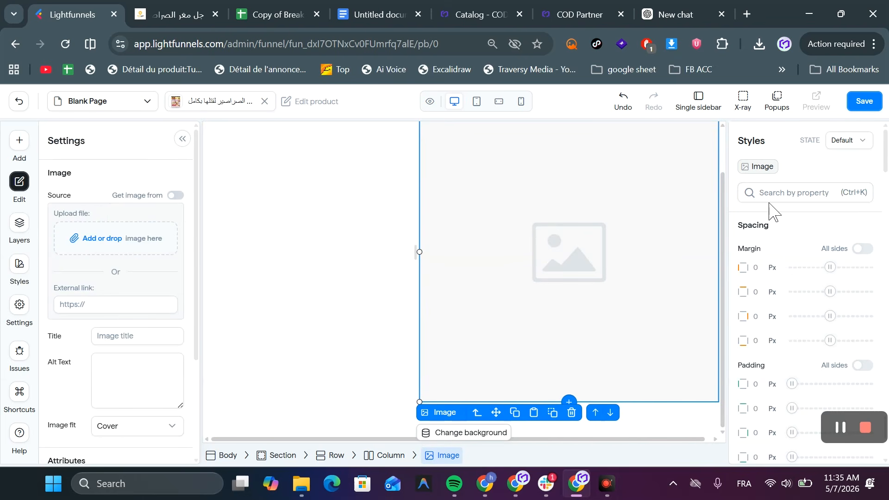
pyautogui.write('ali')
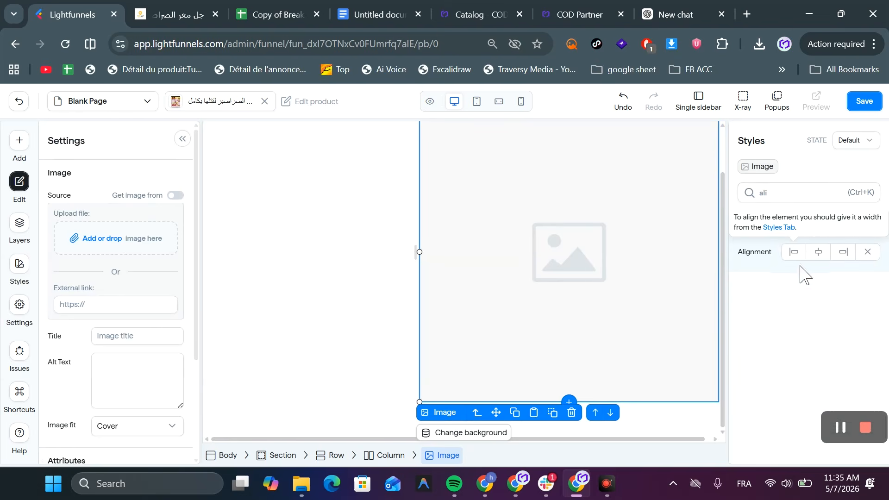
pyautogui.click(817, 253)
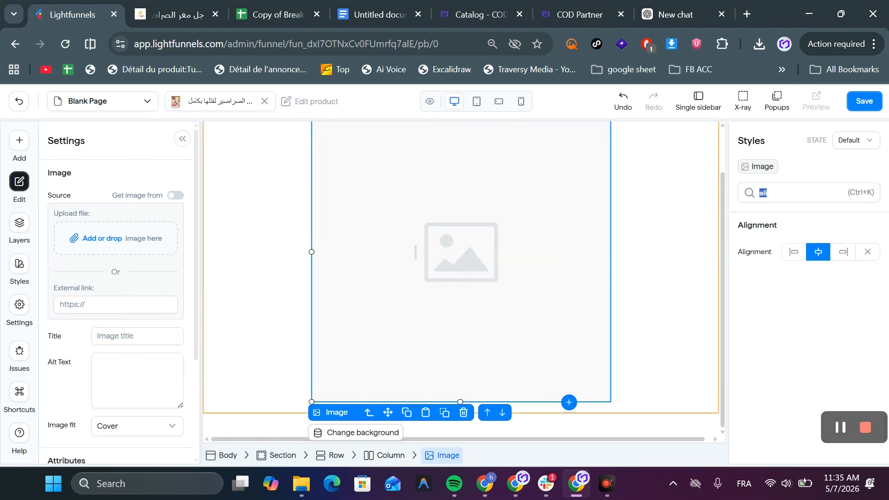
# - Find the width property of the centered image and set a specific width of 800 px
pyautogui.write('wi')
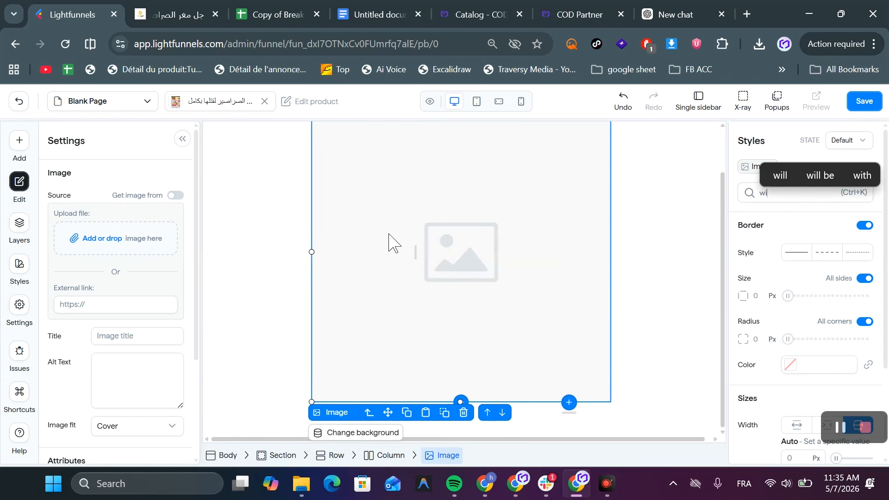
pyautogui.write('dth')
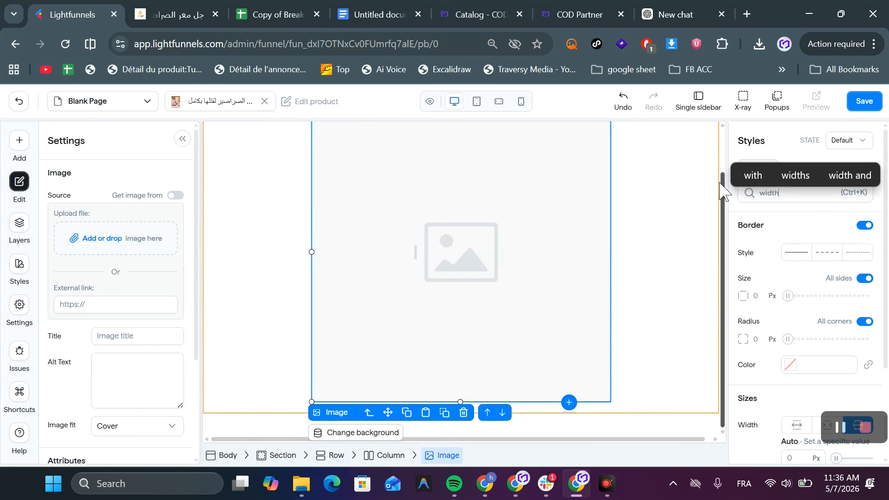
pyautogui.scroll(-2, 792, 264)
pyautogui.scroll(-1, 809, 359)
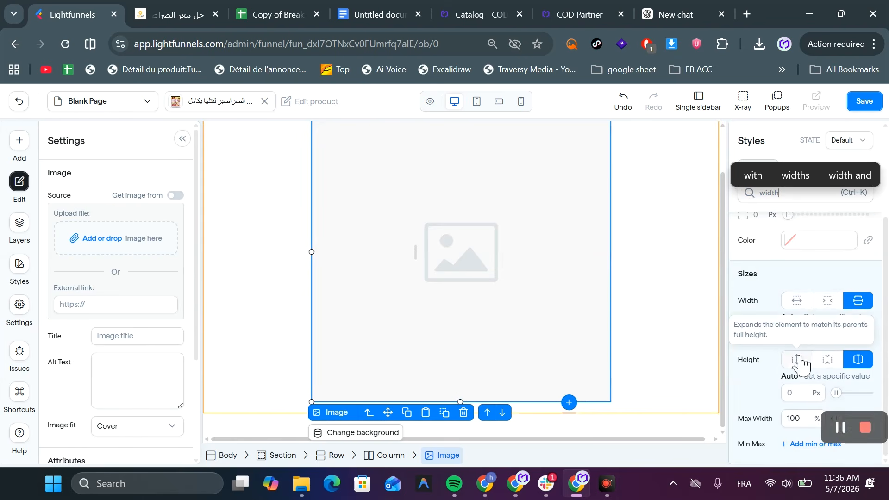
pyautogui.click(785, 334)
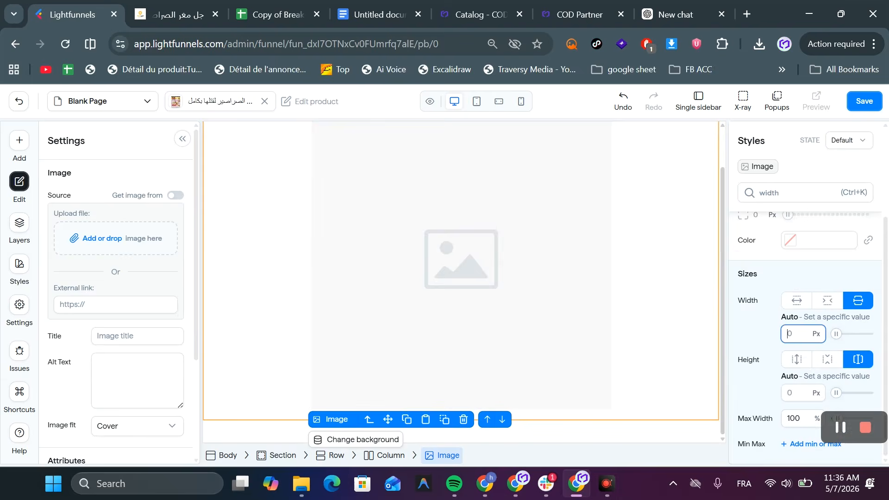
pyautogui.write('800')
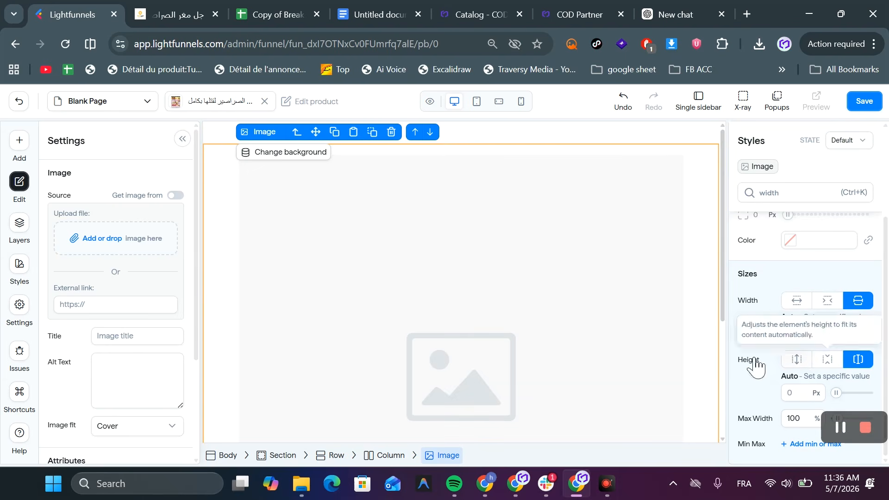
pyautogui.scroll(-4, 506, 283)
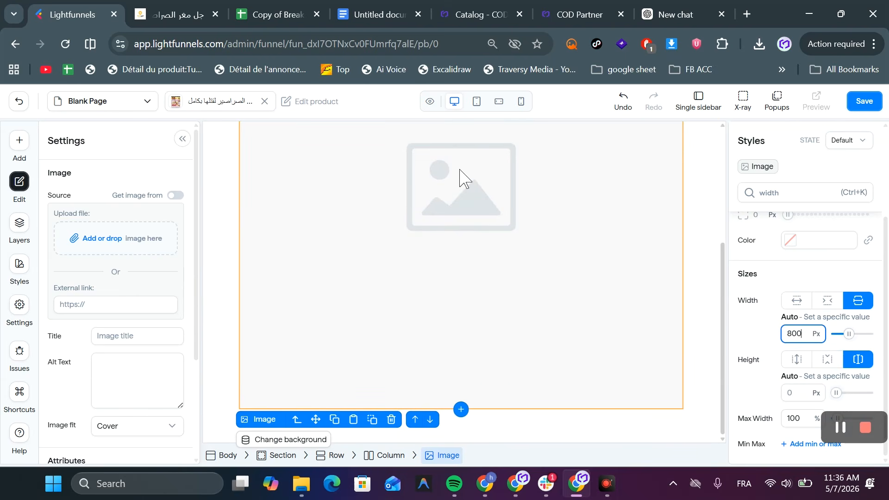
# - Switch to the Google Docs prompt document and review the landing page instructions, from the required sections up to the opening task description
pyautogui.click(673, 19)
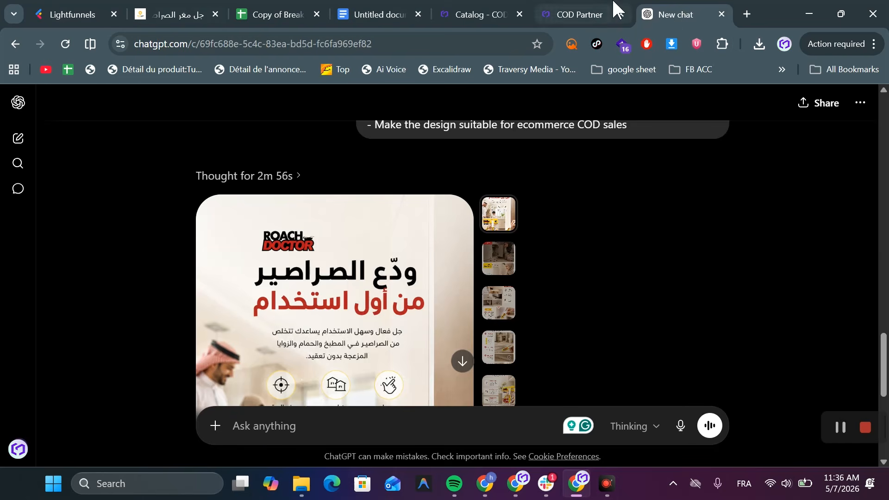
pyautogui.scroll(5, 399, 306)
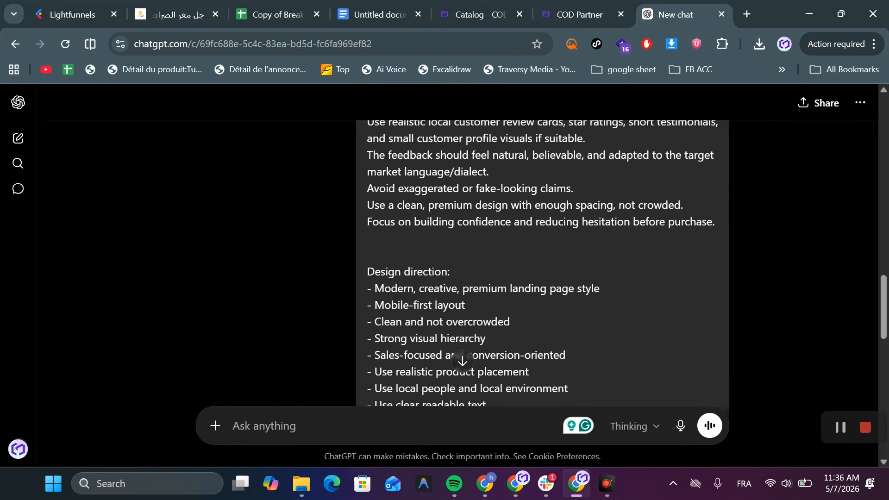
pyautogui.scroll(-3, 463, 264)
pyautogui.click(401, 14)
pyautogui.scroll(3, 348, 232)
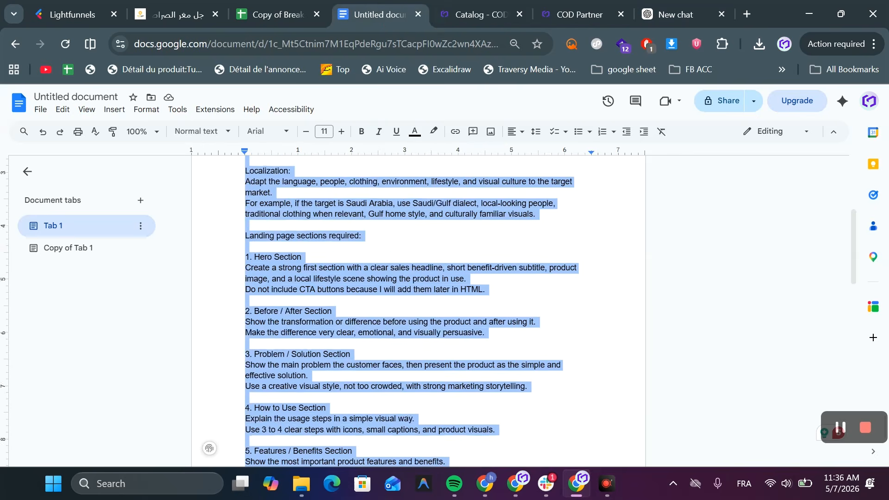
pyautogui.click(347, 231)
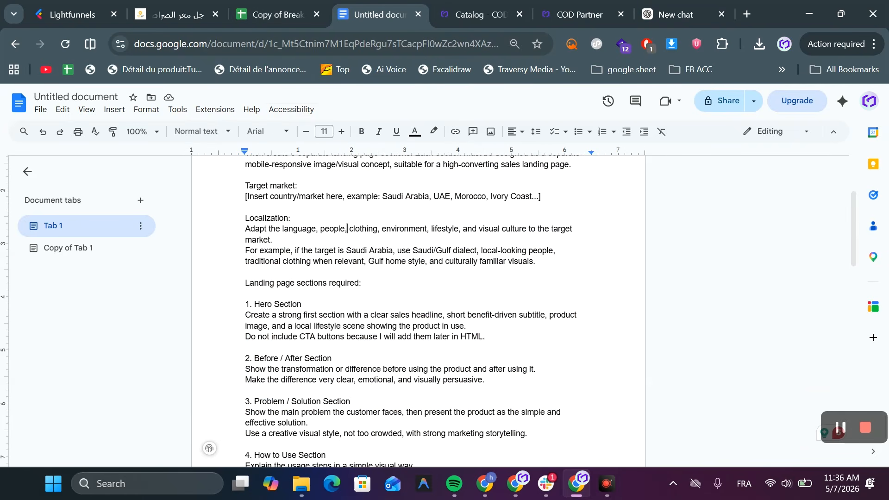
pyautogui.scroll(1, 416, 310)
pyautogui.scroll(3, 416, 311)
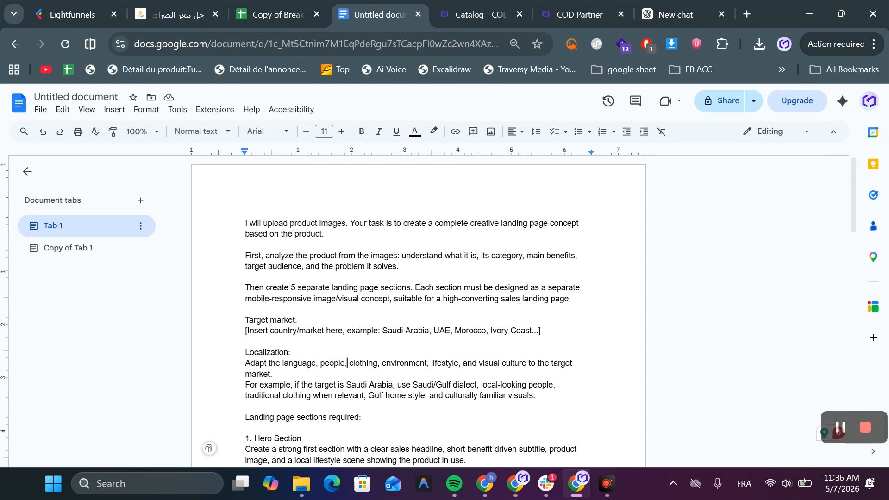
# - Switch to the ChatGPT conversation and review the submitted product image and prompt, including the target market and required sections
pyautogui.click(674, 9)
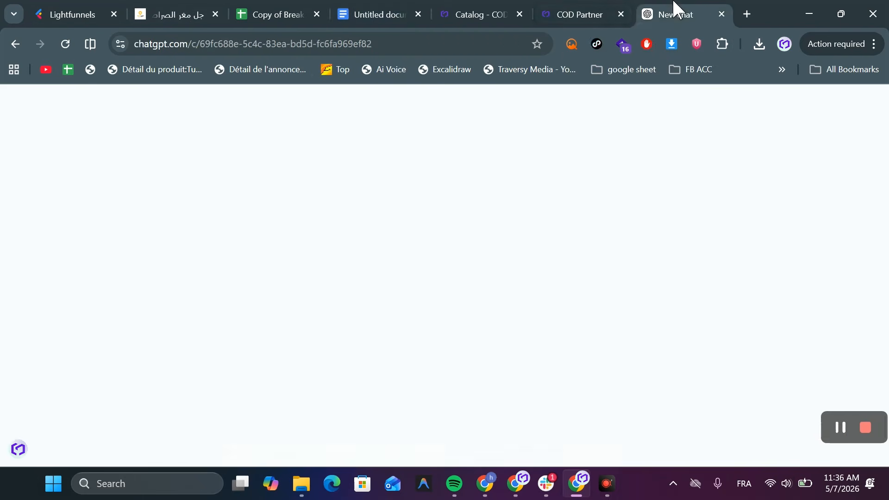
pyautogui.scroll(15, 465, 344)
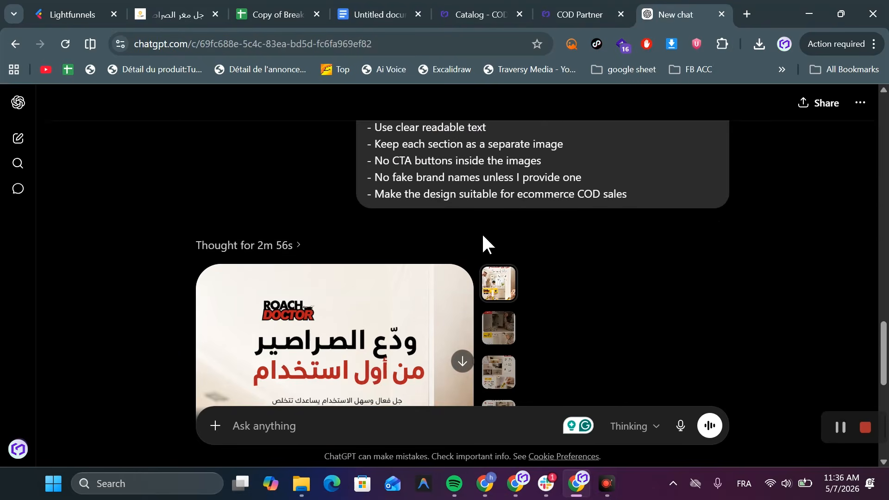
pyautogui.scroll(15, 463, 361)
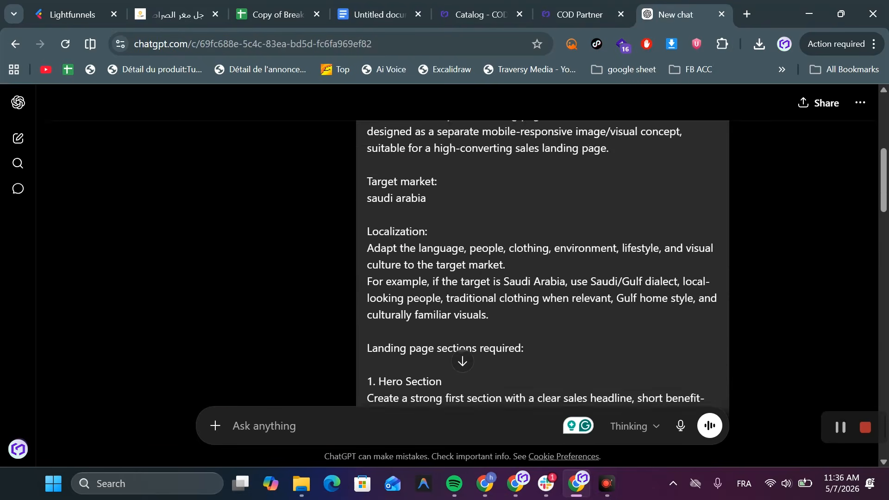
pyautogui.scroll(-5, 525, 238)
pyautogui.scroll(6, 525, 238)
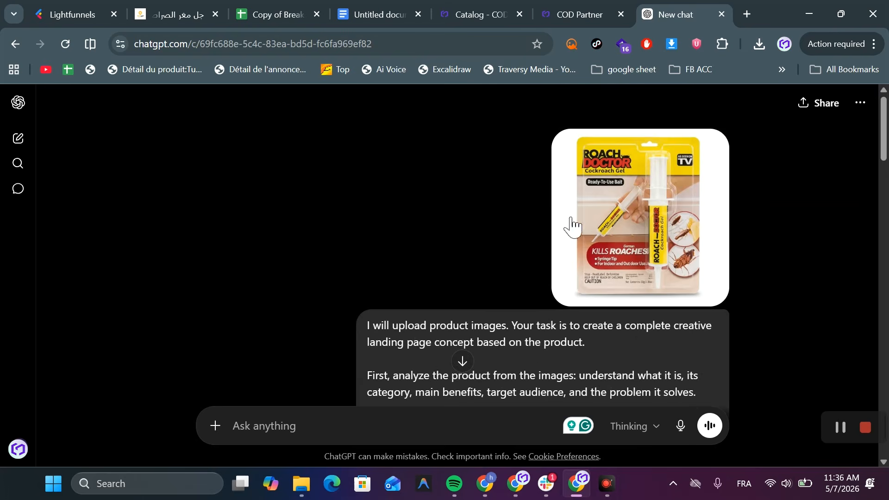
pyautogui.moveTo(576, 174)
pyautogui.scroll(-20, 491, 236)
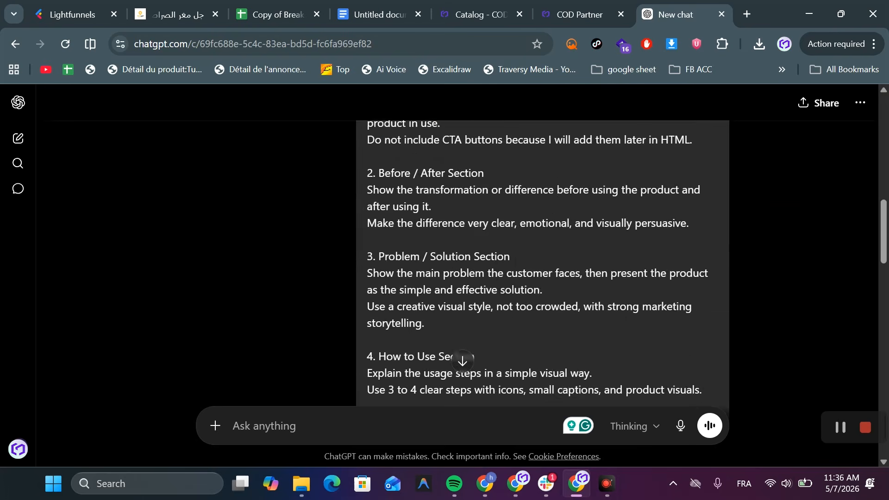
pyautogui.scroll(3, 477, 250)
pyautogui.scroll(-3, 452, 337)
# - Open the generated Roach Doctor images in the viewer, examine each landing page section from hero to customer reviews, and close the viewer
pyautogui.click(356, 337)
pyautogui.scroll(-4, 347, 318)
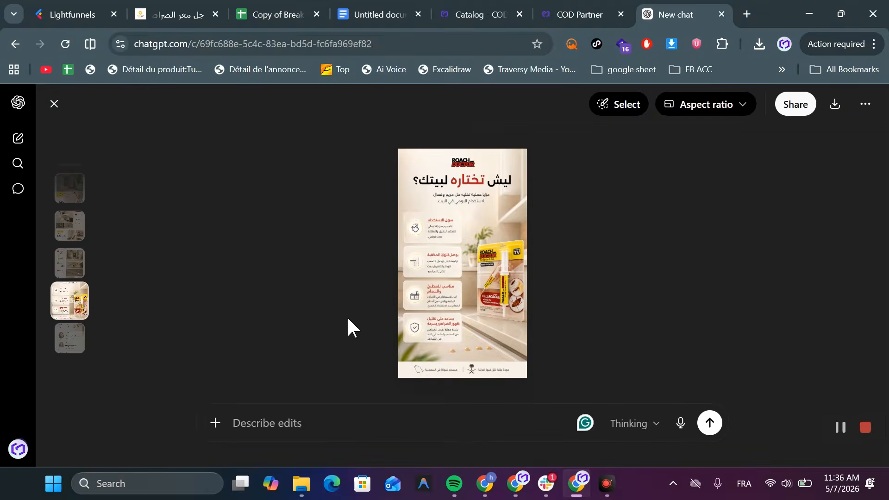
pyautogui.scroll(2, 347, 318)
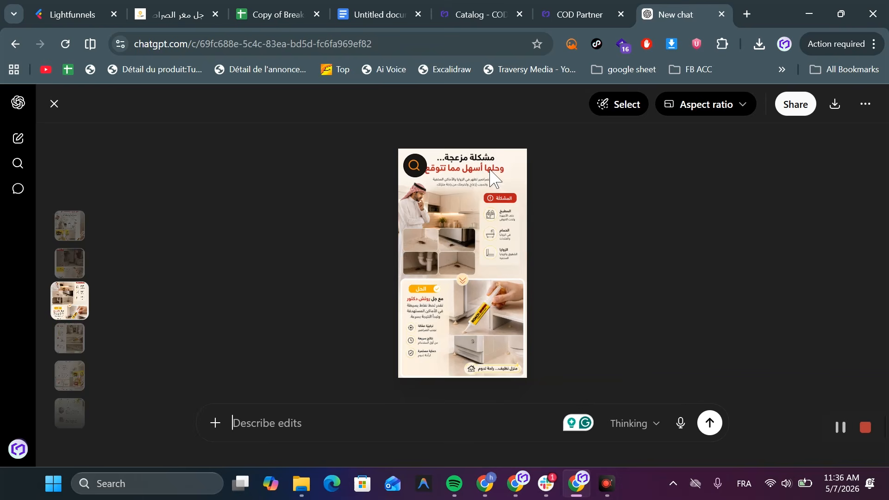
pyautogui.scroll(2, 452, 209)
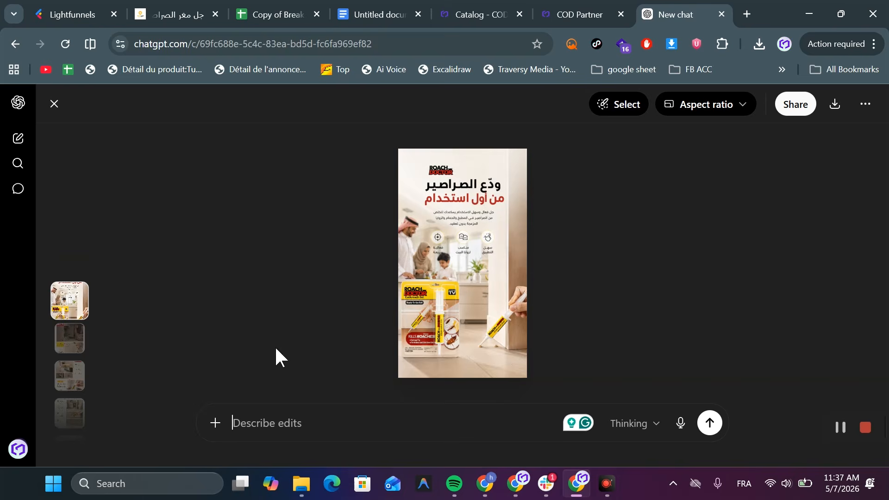
pyautogui.click(59, 346)
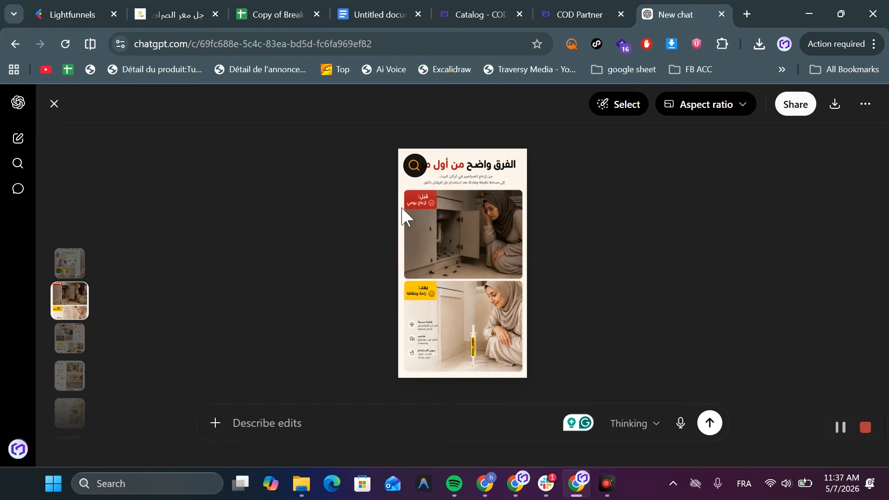
pyautogui.scroll(-2, 400, 330)
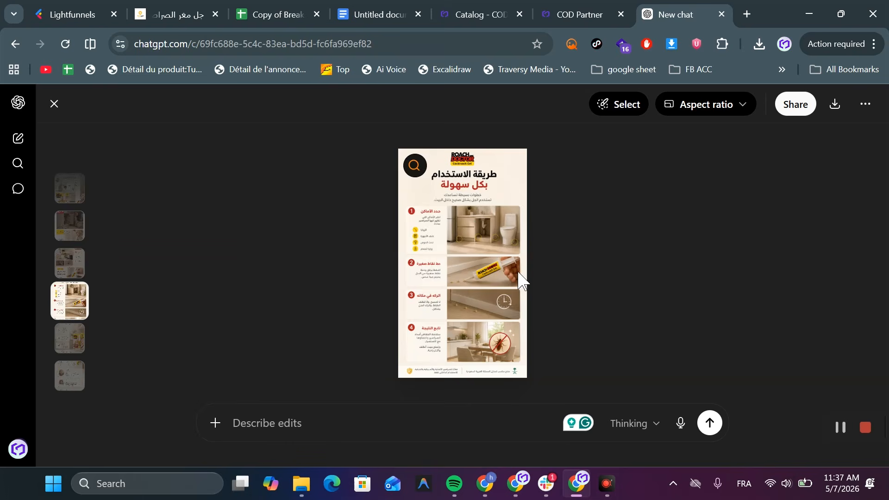
pyautogui.scroll(-2, 522, 280)
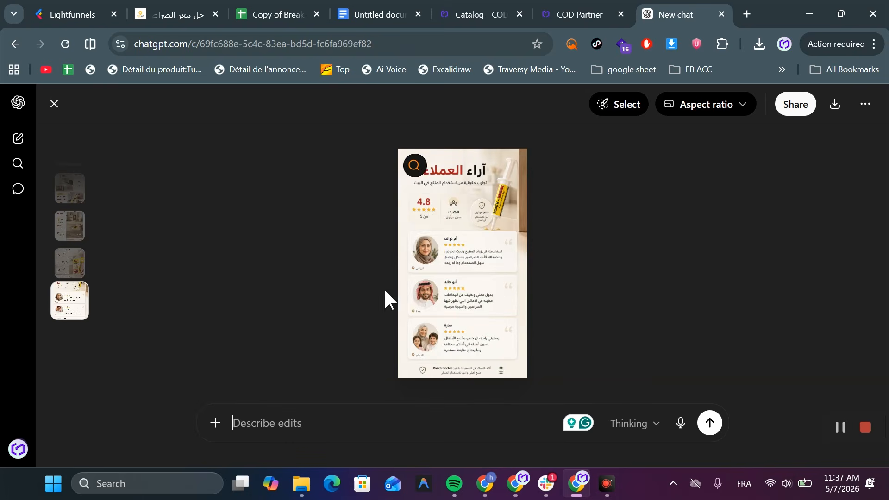
pyautogui.scroll(2, 90, 295)
pyautogui.click(71, 357)
pyautogui.click(71, 263)
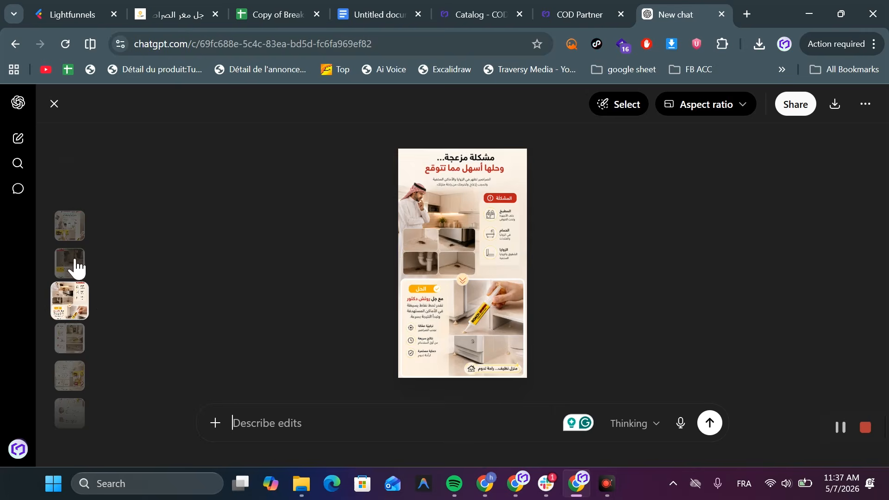
pyautogui.click(65, 264)
pyautogui.click(77, 351)
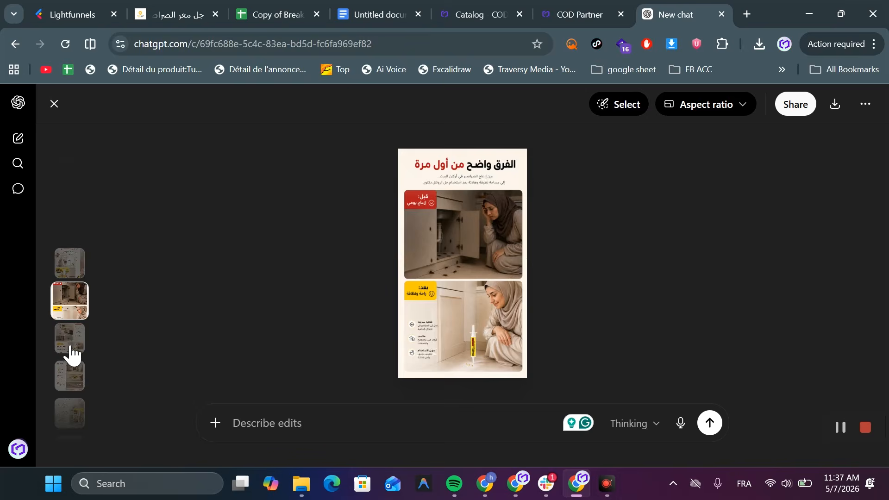
pyautogui.click(70, 352)
pyautogui.click(64, 358)
pyautogui.click(65, 358)
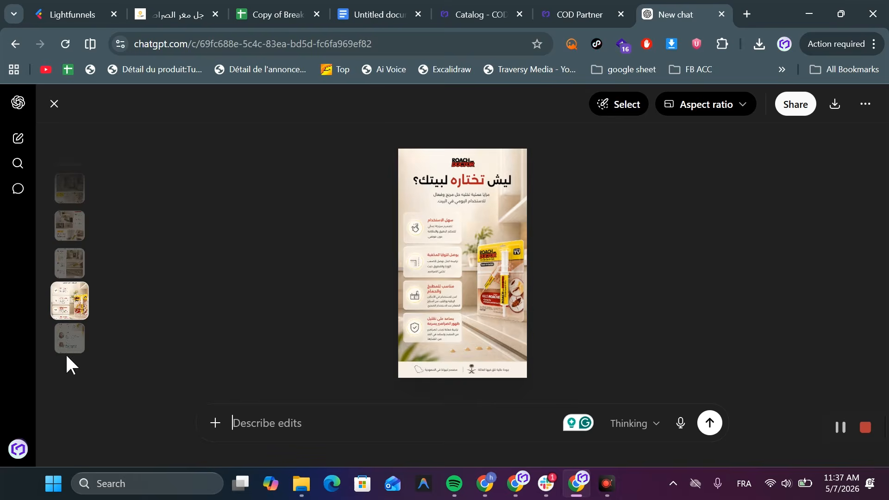
pyautogui.click(65, 361)
pyautogui.scroll(5, 63, 340)
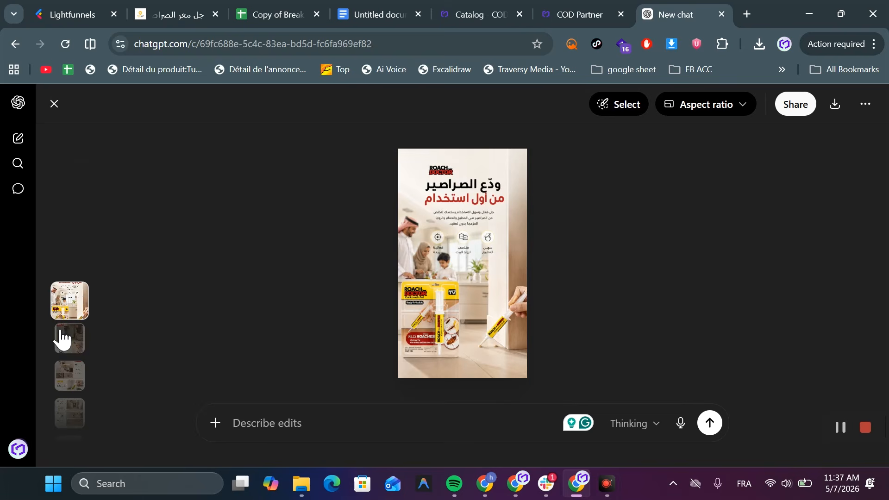
pyautogui.press('Escape')
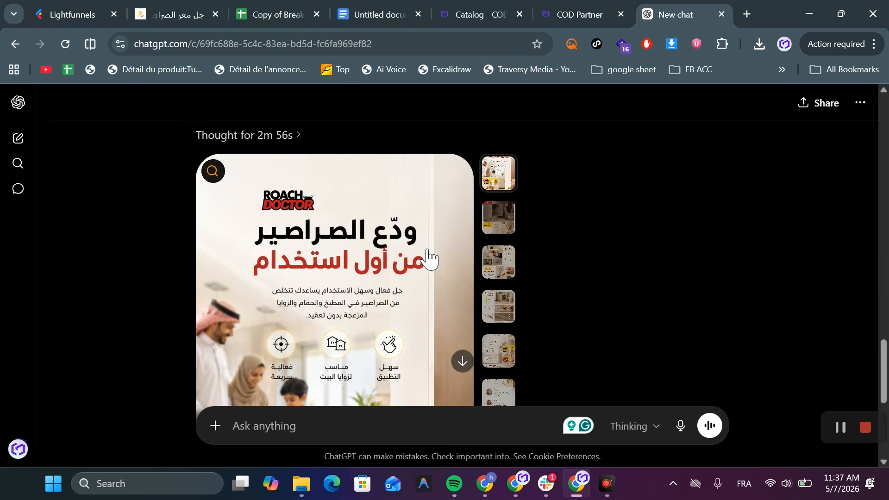
# - Review the submitted prompt in the conversation, focusing on the instructions for the Feedback / Reviews section
pyautogui.scroll(5, 428, 254)
pyautogui.scroll(10, 428, 254)
pyautogui.scroll(-2, 429, 255)
pyautogui.moveTo(378, 308); pyautogui.dragTo(607, 357)
pyautogui.scroll(-3, 620, 343)
pyautogui.click(491, 318)
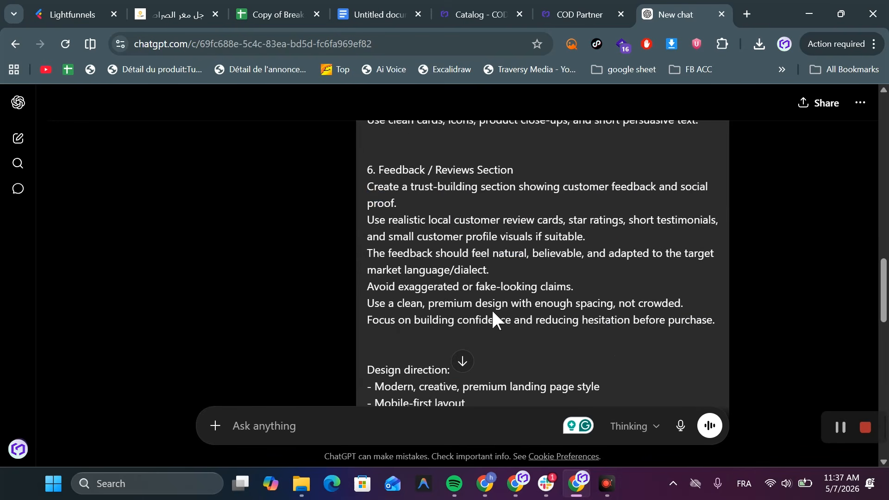
pyautogui.scroll(2, 492, 318)
pyautogui.moveTo(378, 256); pyautogui.dragTo(676, 356)
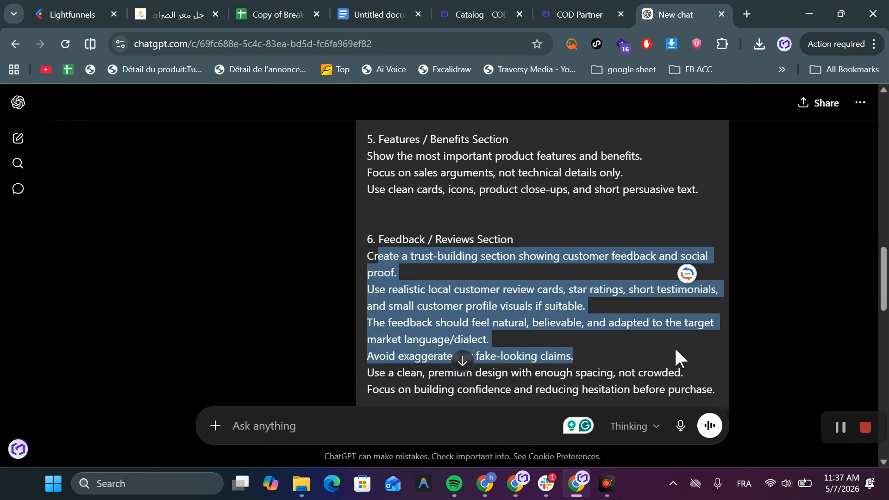
# - Examine the prompt's required landing page sections from Hero to Feedback / Reviews, and return to the generated images
pyautogui.scroll(10, 342, 217)
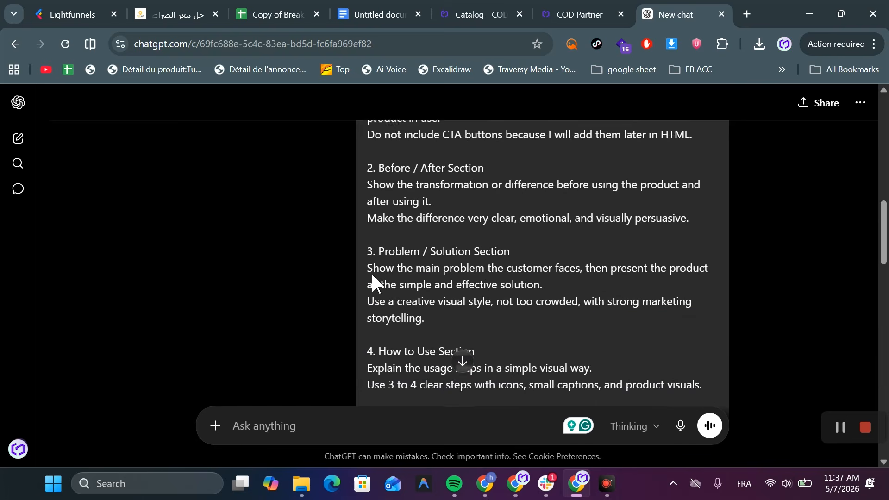
pyautogui.scroll(2, 543, 262)
pyautogui.scroll(-3, 562, 276)
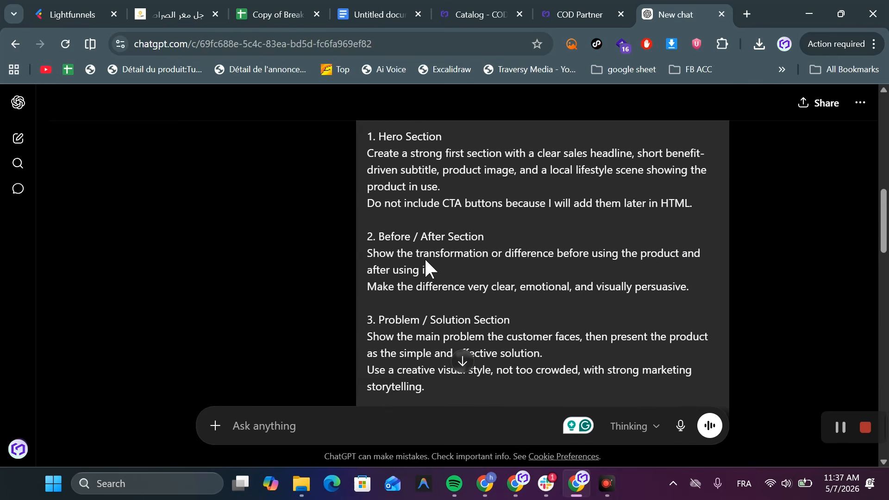
pyautogui.scroll(-2, 542, 263)
pyautogui.scroll(-2, 499, 277)
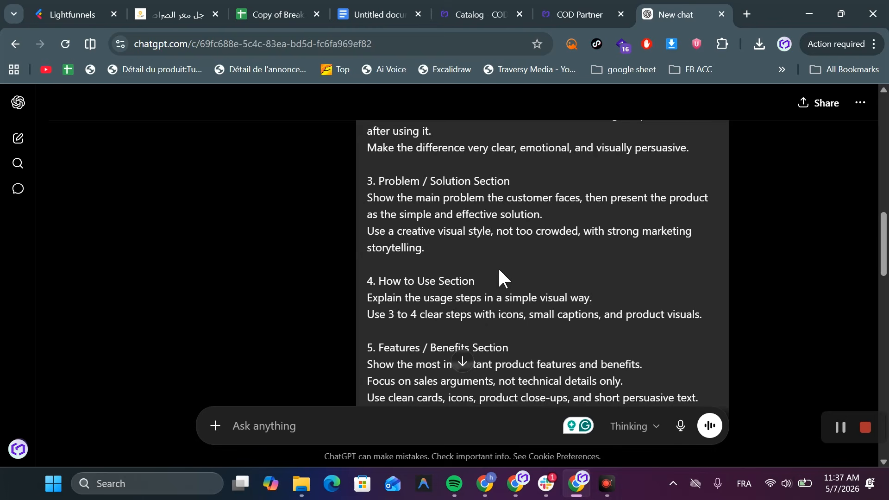
pyautogui.scroll(-2, 485, 284)
pyautogui.moveTo(378, 395); pyautogui.dragTo(399, 412)
pyautogui.click(399, 412)
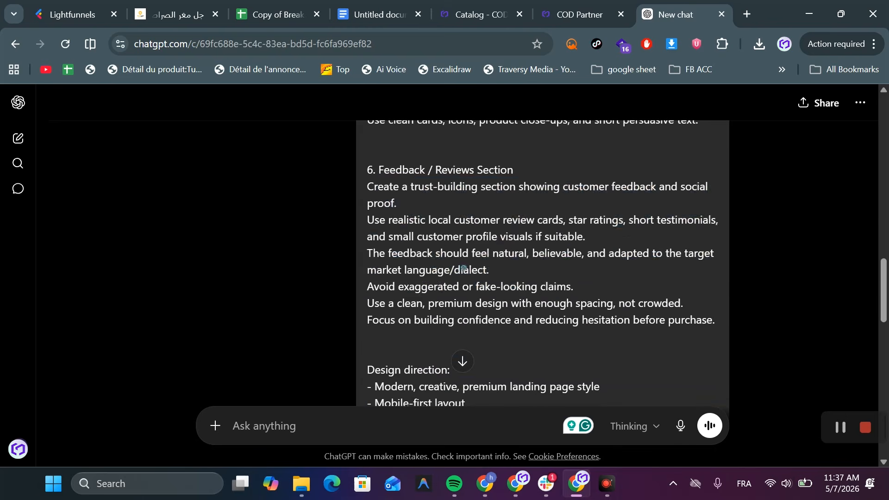
pyautogui.scroll(10, 543, 263)
pyautogui.scroll(6, 462, 276)
pyautogui.scroll(-14, 461, 276)
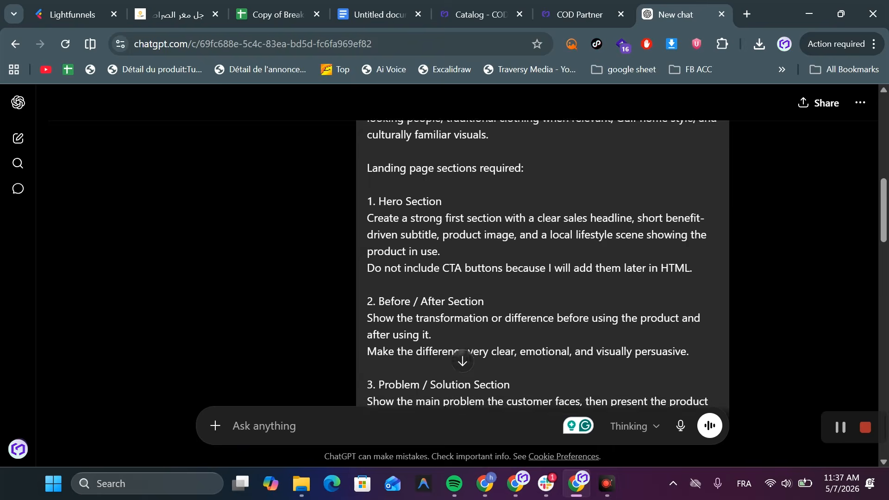
pyautogui.scroll(-10, 520, 165)
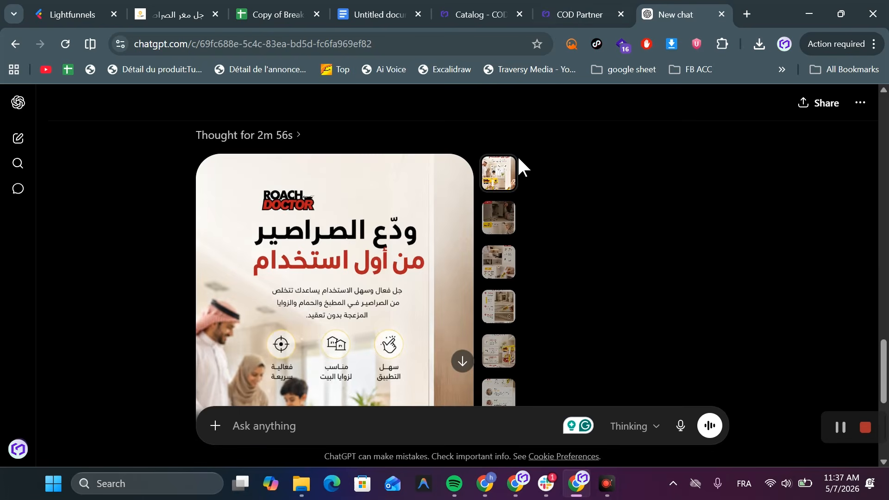
# - Open the generated hero image in the viewer and download all the generated section images
pyautogui.click(503, 175)
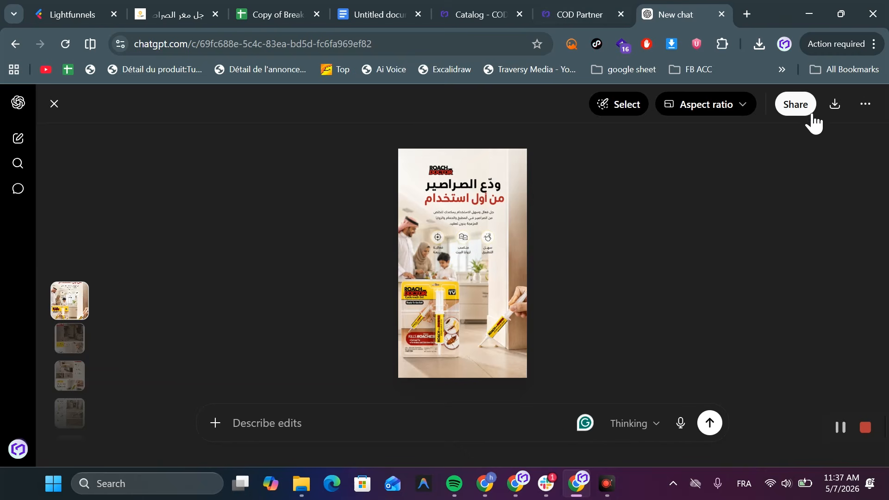
pyautogui.click(835, 104)
pyautogui.click(786, 250)
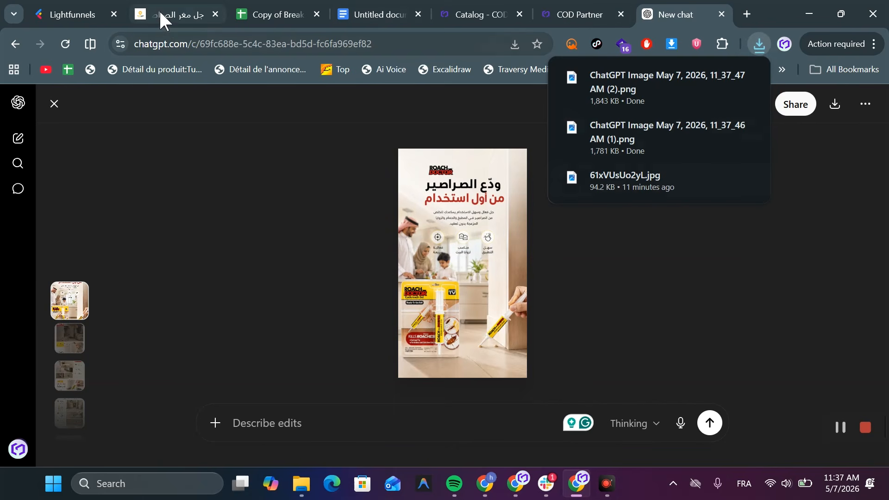
# - Search Google for "png to webp" in the new browser tab
pyautogui.click(55, 8)
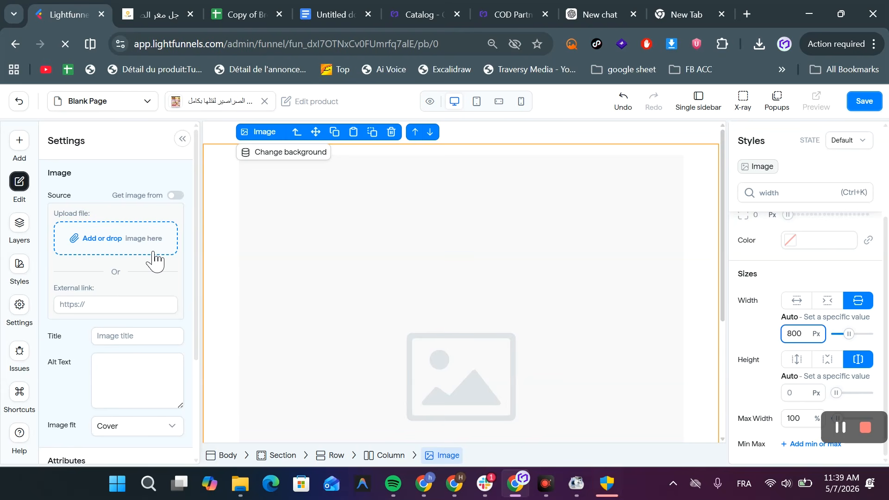
pyautogui.click(620, 11)
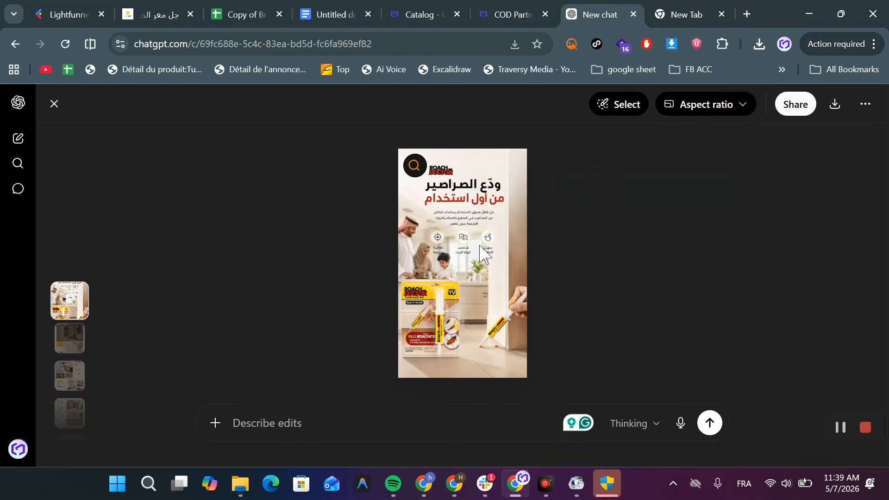
pyautogui.click(661, 14)
pyautogui.click(440, 51)
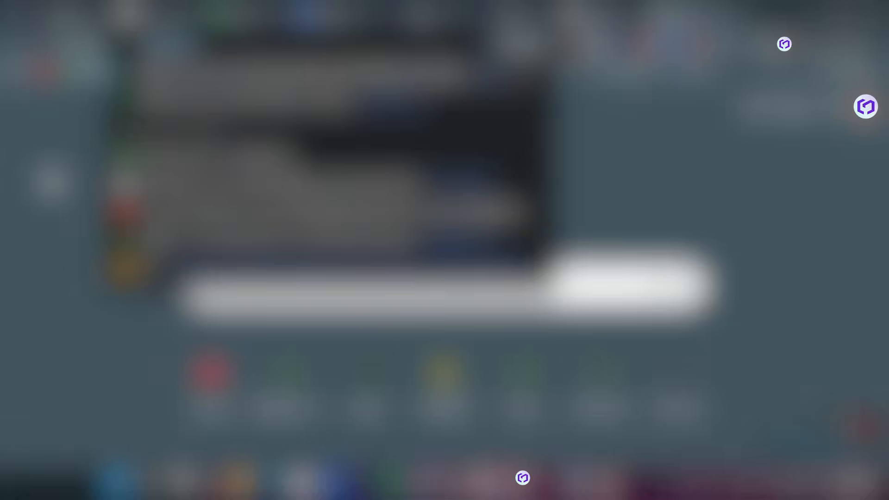
pyautogui.write('png to ')
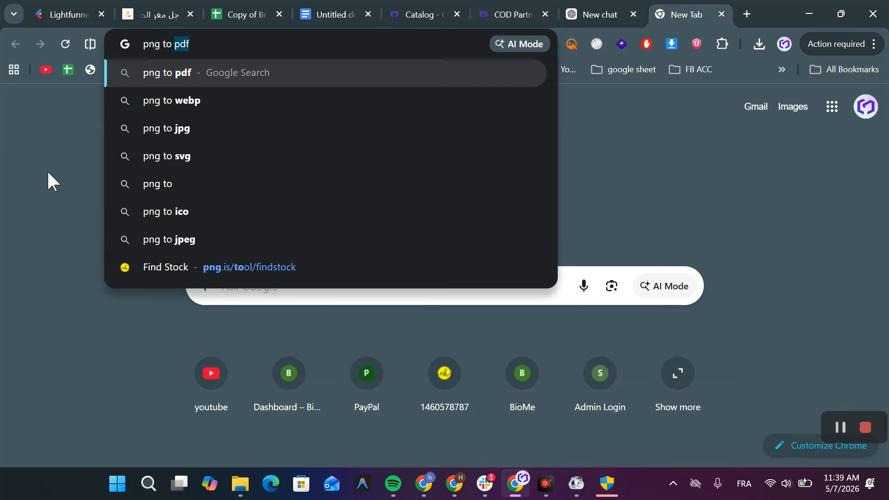
pyautogui.write('webp')
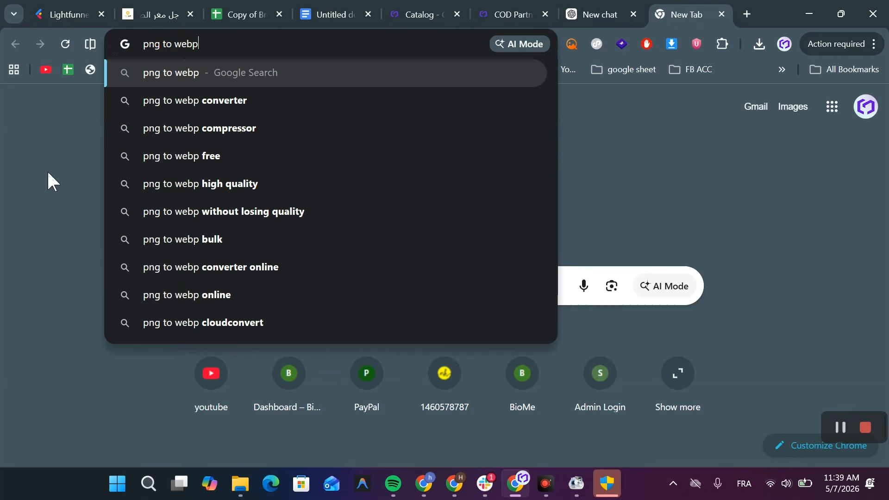
pyautogui.press('Return')
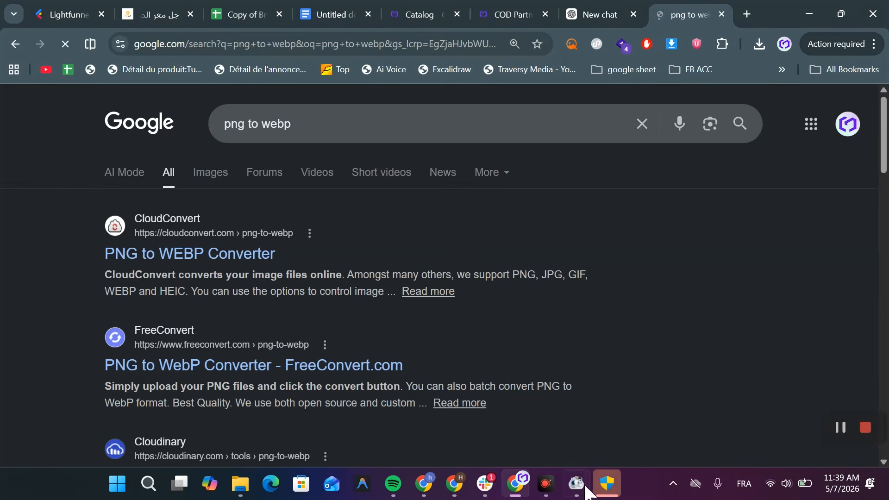
# - Switch to FormatFactory and open the image conversion to WebP
pyautogui.moveTo(584, 490)
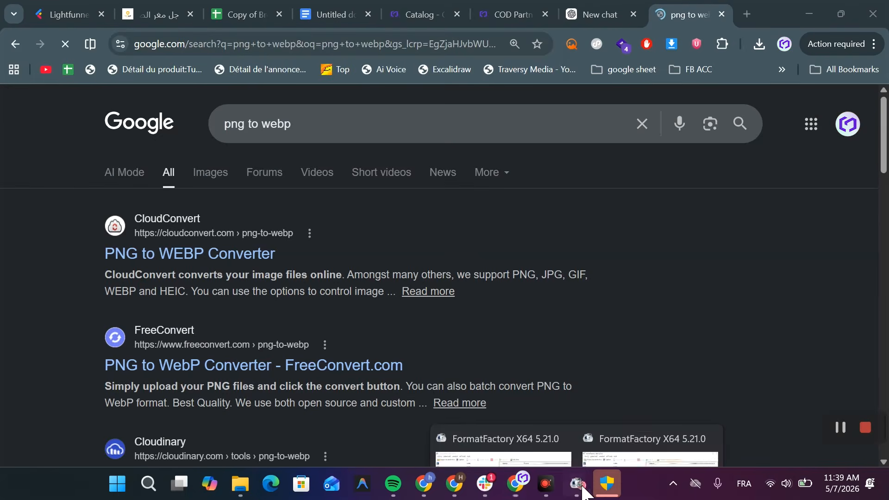
pyautogui.click(511, 451)
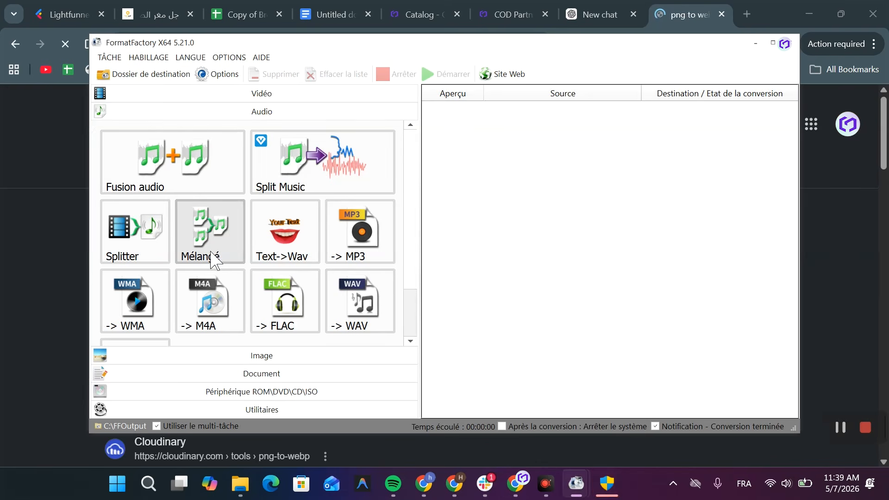
pyautogui.click(222, 357)
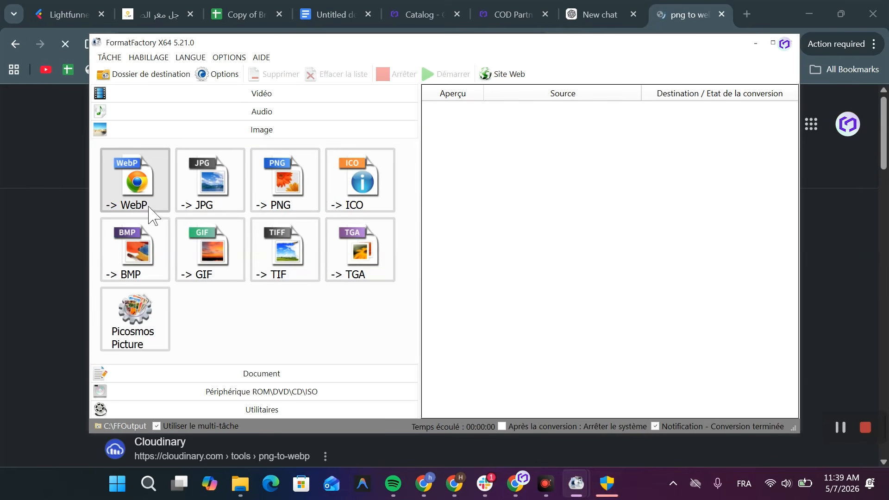
pyautogui.click(133, 198)
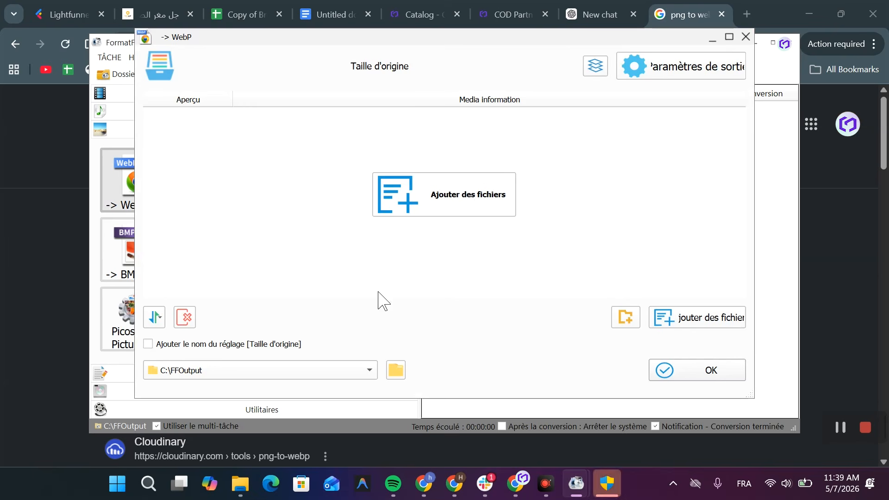
# - Add the six ChatGPT section PNGs from Downloads to the WebP conversion with C:\FFOutput as destination, and run it
pyautogui.click(456, 185)
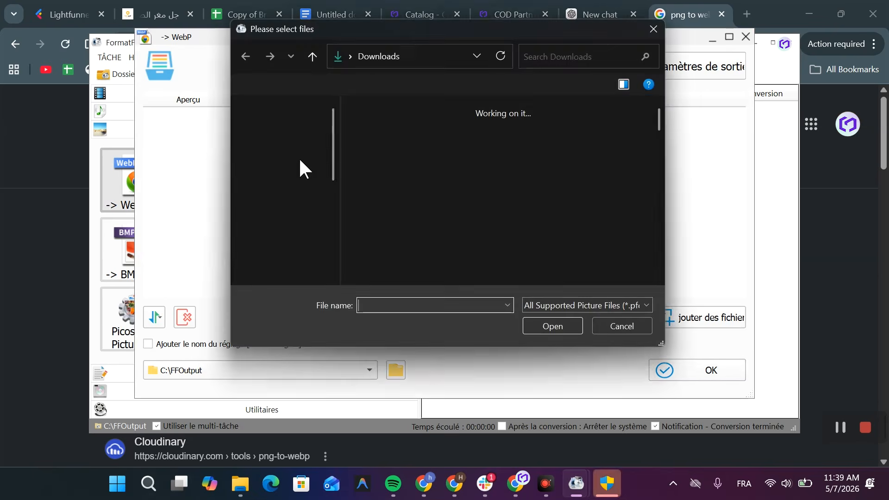
pyautogui.click(296, 224)
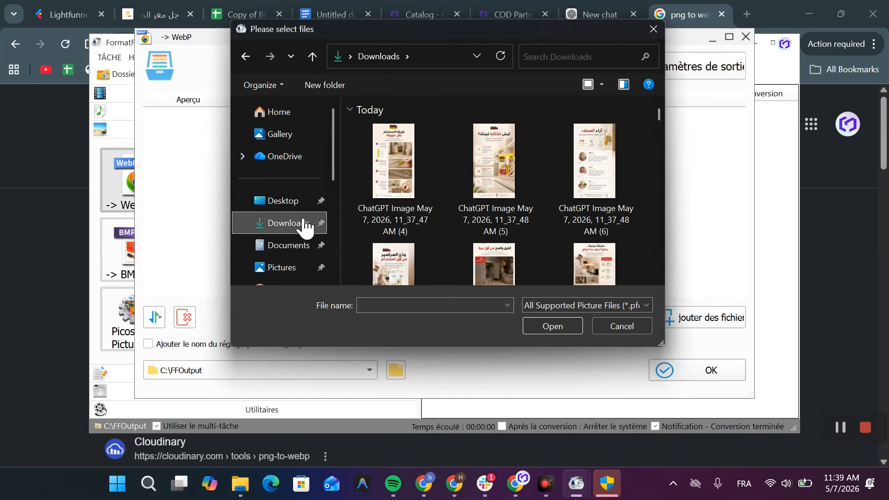
pyautogui.click(399, 160)
pyautogui.scroll(-2, 463, 171)
pyautogui.keyDown('shift'); pyautogui.click(592, 206); pyautogui.keyUp('shift')
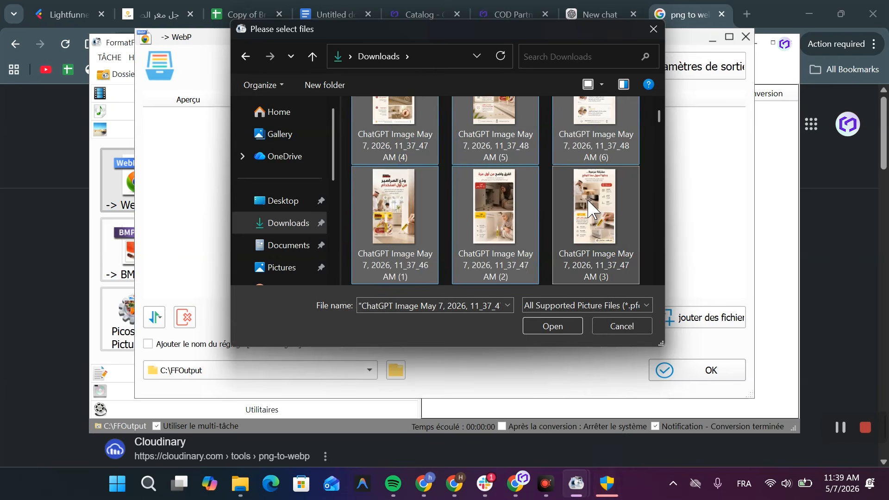
pyautogui.click(549, 327)
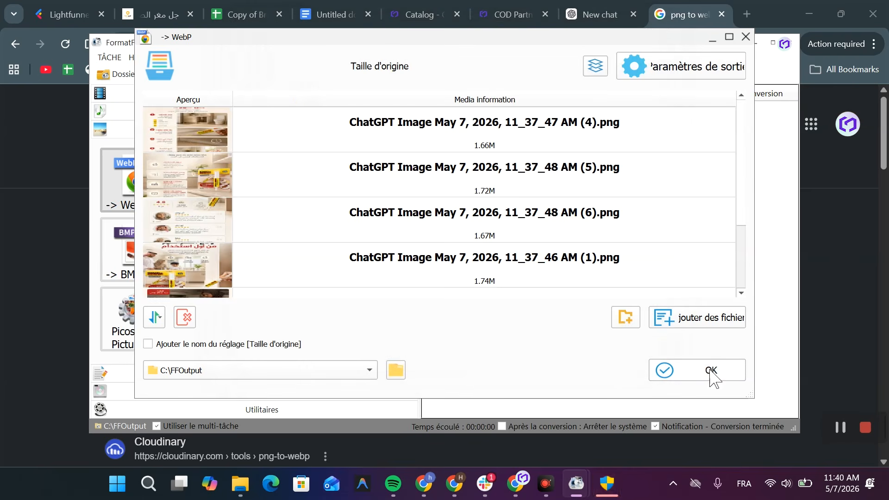
pyautogui.click(700, 370)
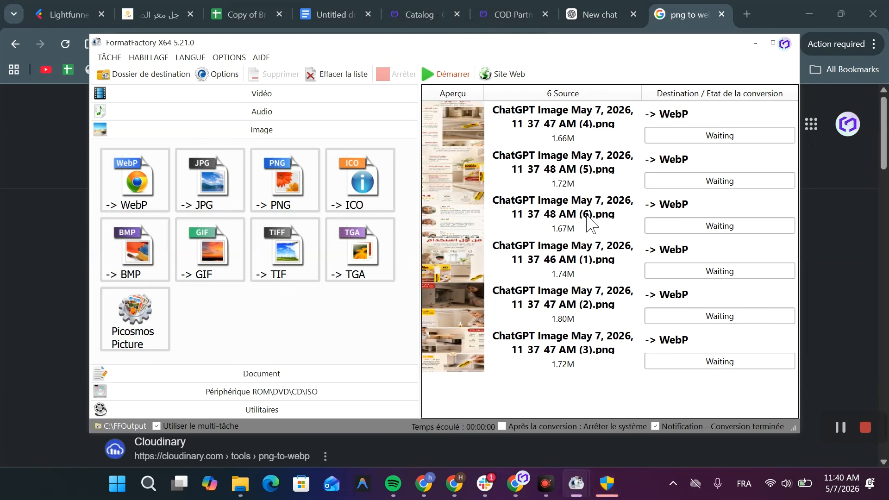
pyautogui.click(427, 75)
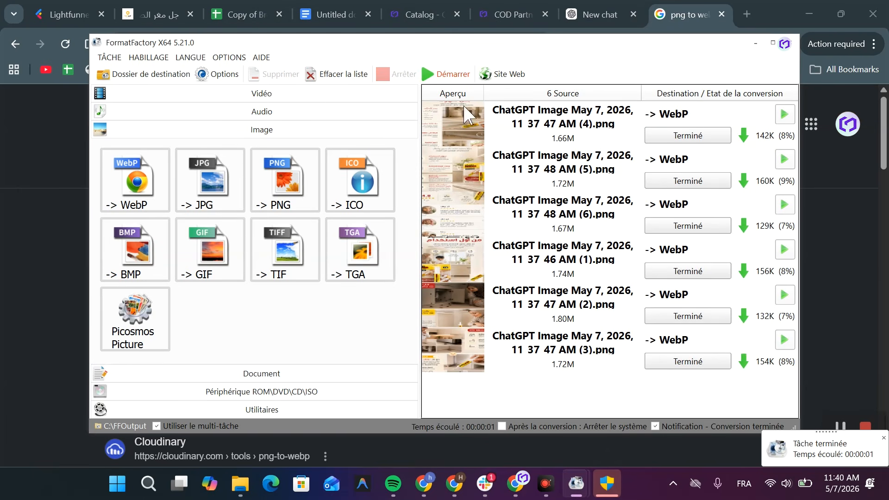
# - Open the output folder of the converted images and copy its path, C:\FFOutput
pyautogui.click(727, 128)
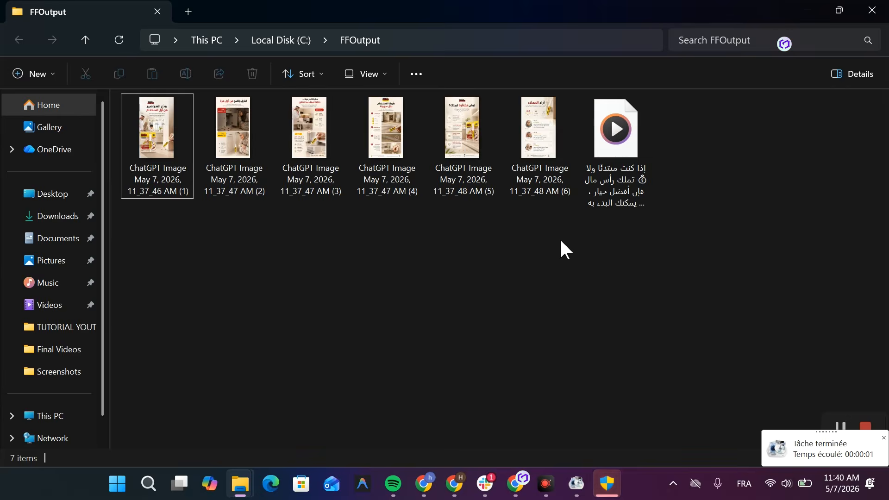
pyautogui.moveTo(560, 240); pyautogui.dragTo(184, 162)
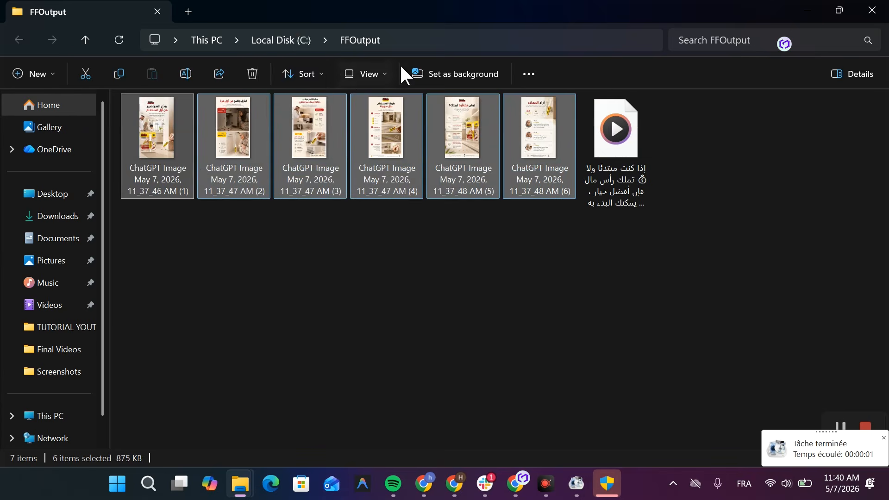
pyautogui.click(444, 45)
pyautogui.hotkey('ctrl', 'c')
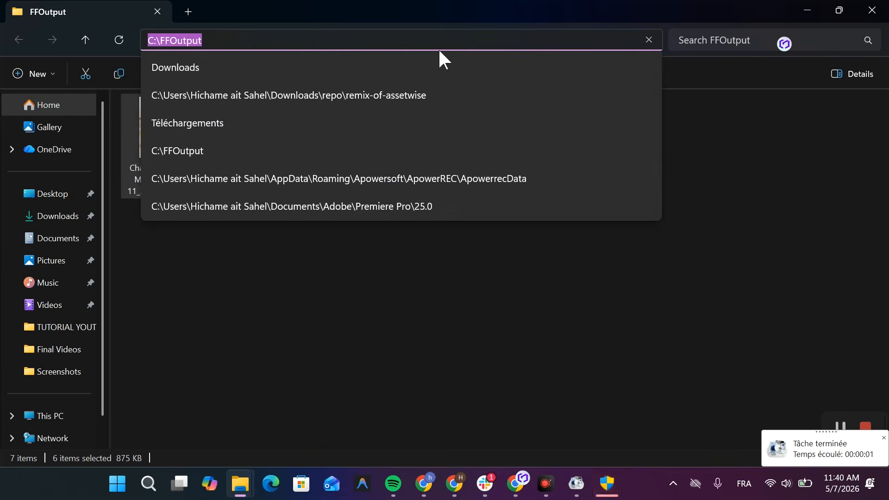
# - Switch to the Lightfunnels page builder and start uploading a new source file for the 800 px wide image
pyautogui.hotkey('alt', 'Tab')
pyautogui.hotkey('alt', 'Tab')
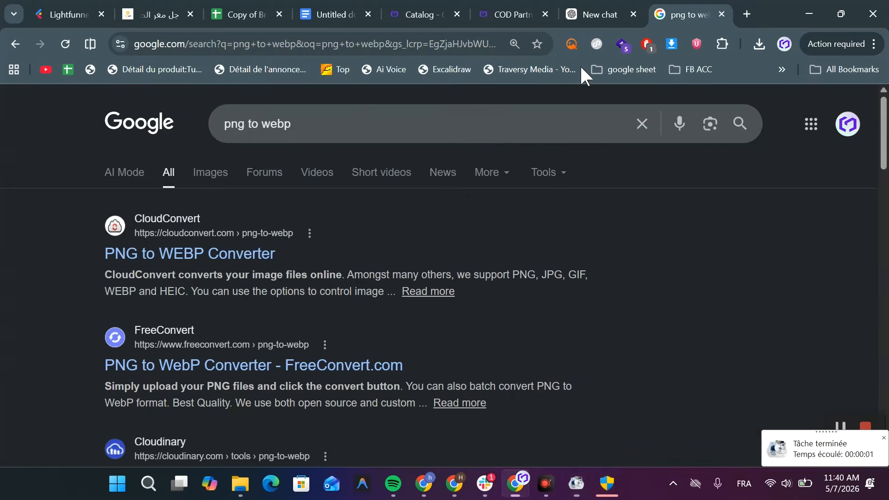
pyautogui.click(65, 14)
pyautogui.click(72, 130)
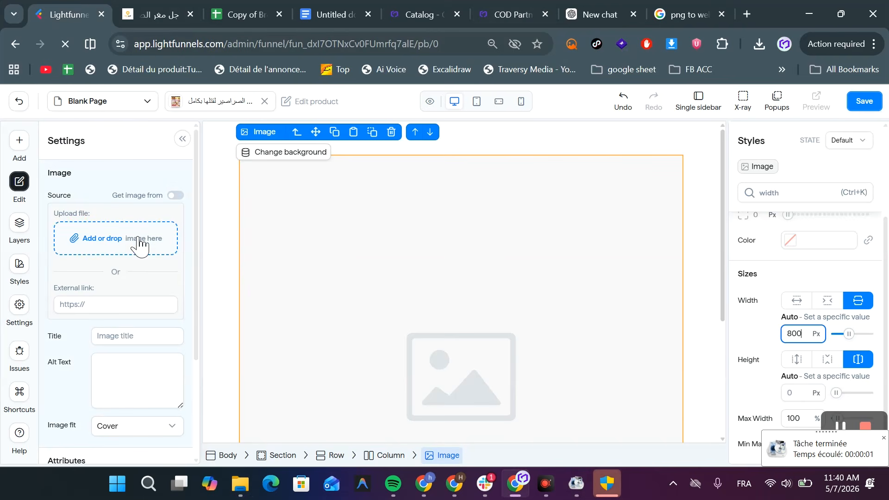
pyautogui.click(91, 252)
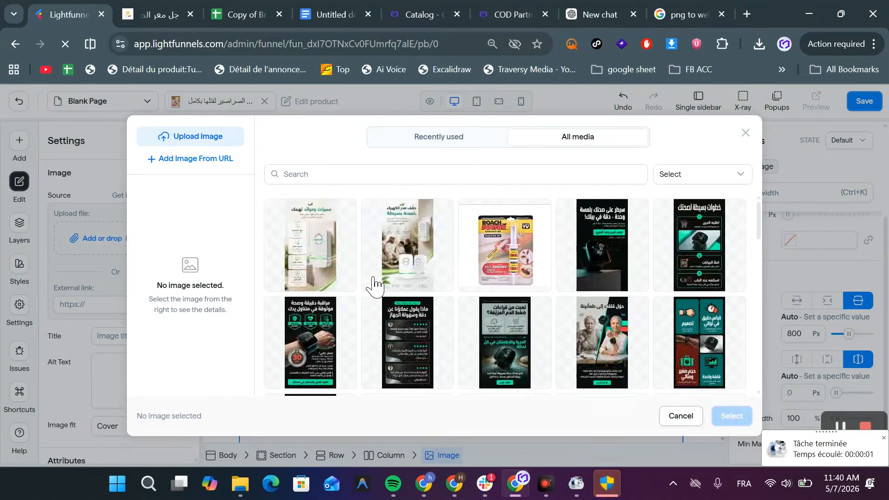
pyautogui.click(186, 142)
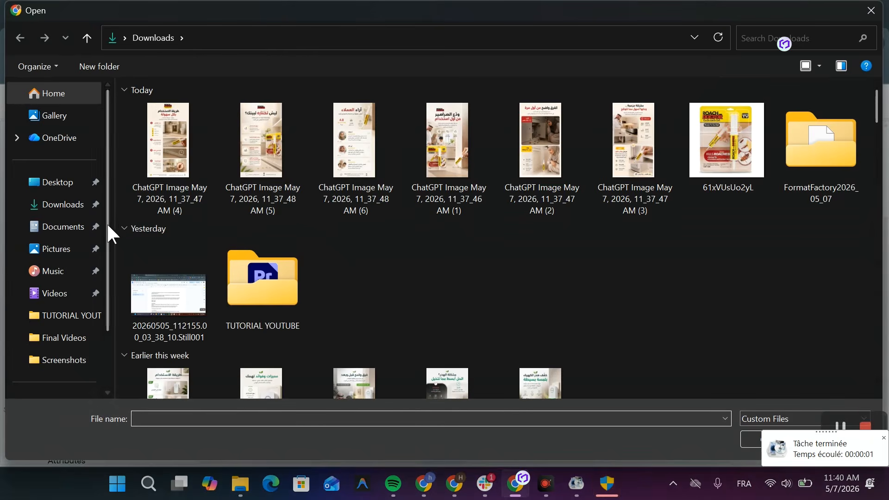
# - Upload the first converted image, ChatGPT Image May 7, 2026, 11_37_46 AM (1), from C:\FFOutput to the media library
pyautogui.click(276, 36)
pyautogui.hotkey('ctrl', 'v')
pyautogui.press('Return')
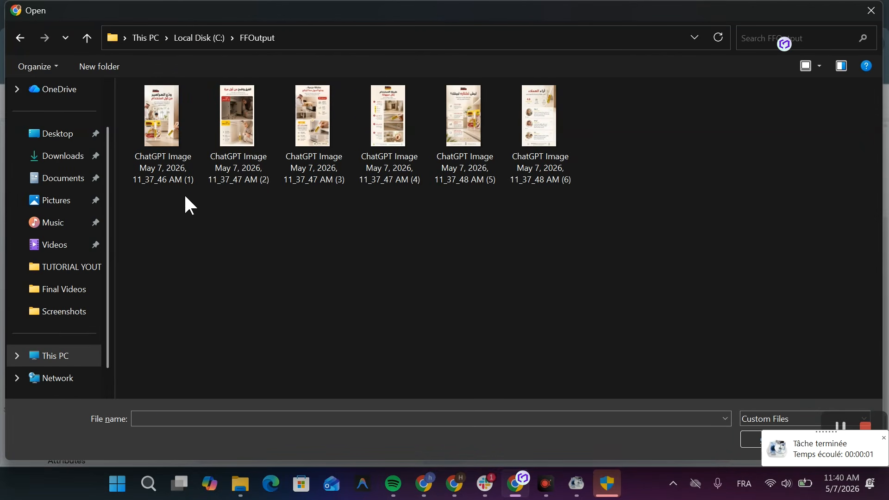
pyautogui.click(172, 167)
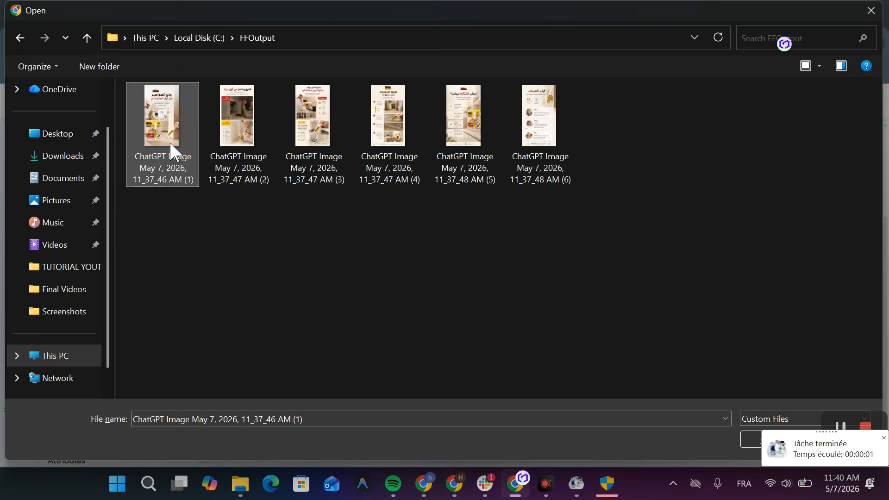
pyautogui.doubleClick(171, 144)
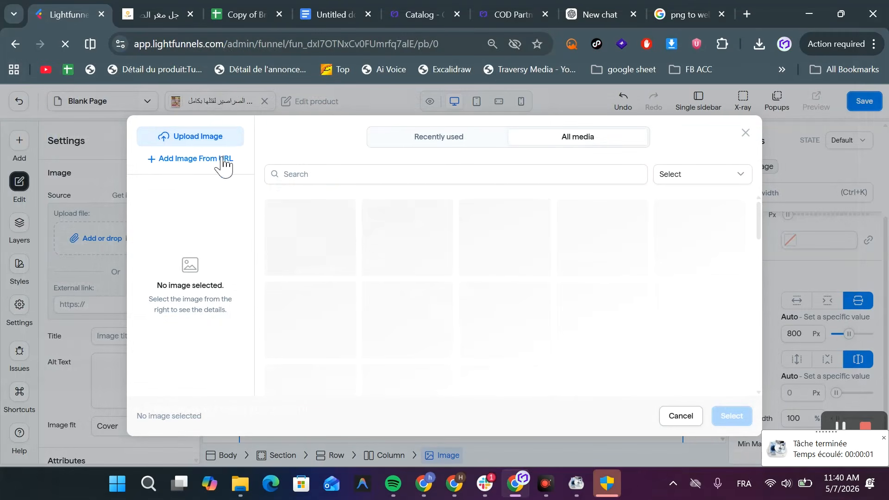
# - Upload the remaining five converted images, (2) to (6), from the FFOutput folder to the media library
pyautogui.click(225, 197)
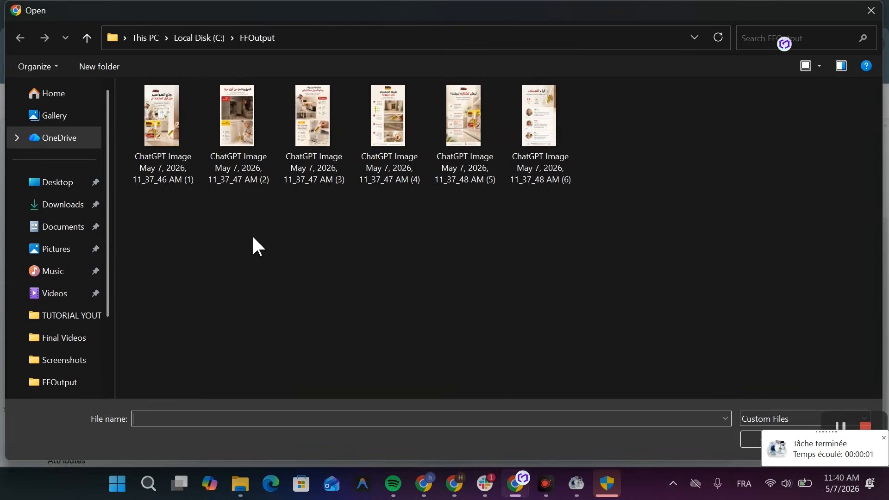
pyautogui.moveTo(254, 237); pyautogui.dragTo(688, 78)
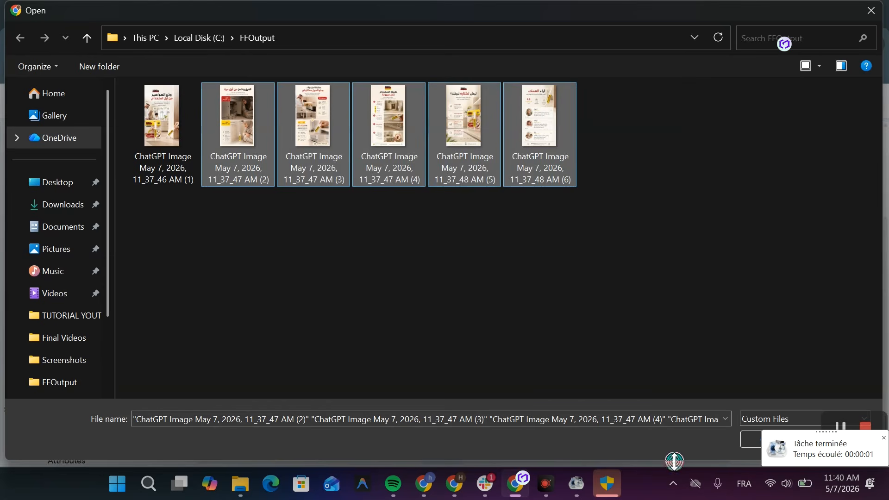
pyautogui.click(753, 440)
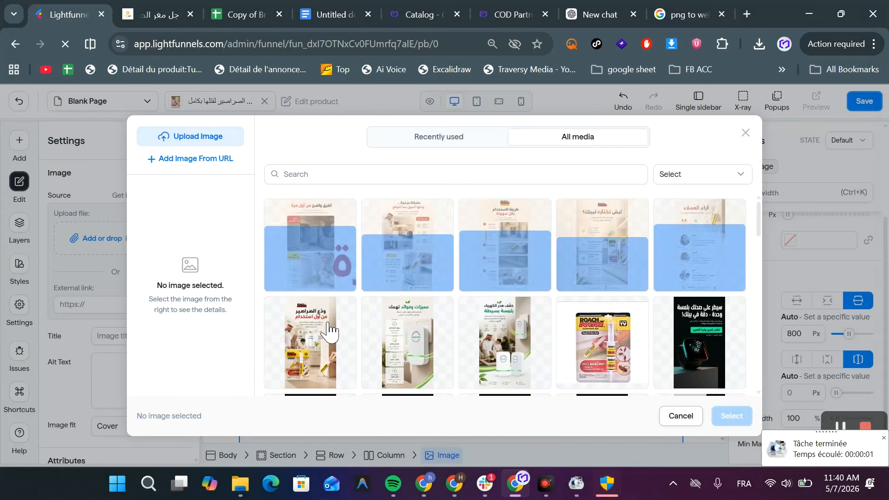
# - Use the uploaded Roach Doctor hero image with the family and product as the source of the image element
pyautogui.click(313, 366)
pyautogui.click(731, 415)
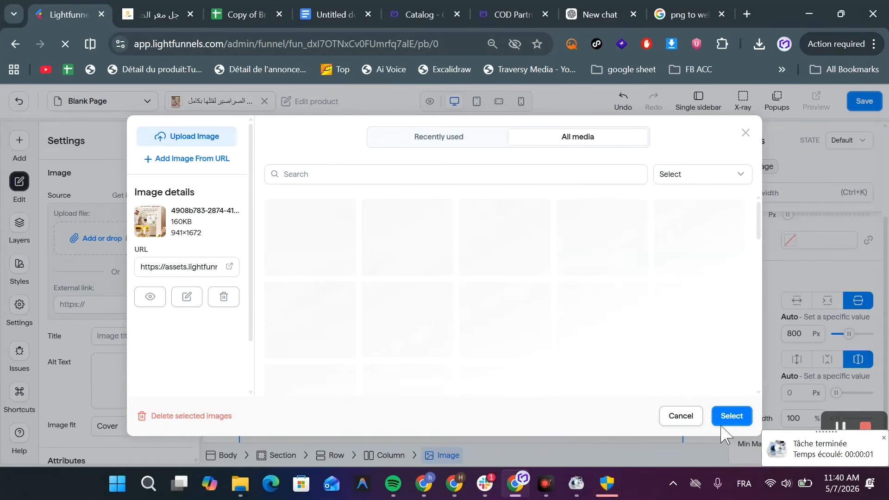
pyautogui.scroll(-8, 389, 354)
pyautogui.scroll(4, 389, 354)
pyautogui.scroll(4, 389, 354)
pyautogui.scroll(-8, 410, 230)
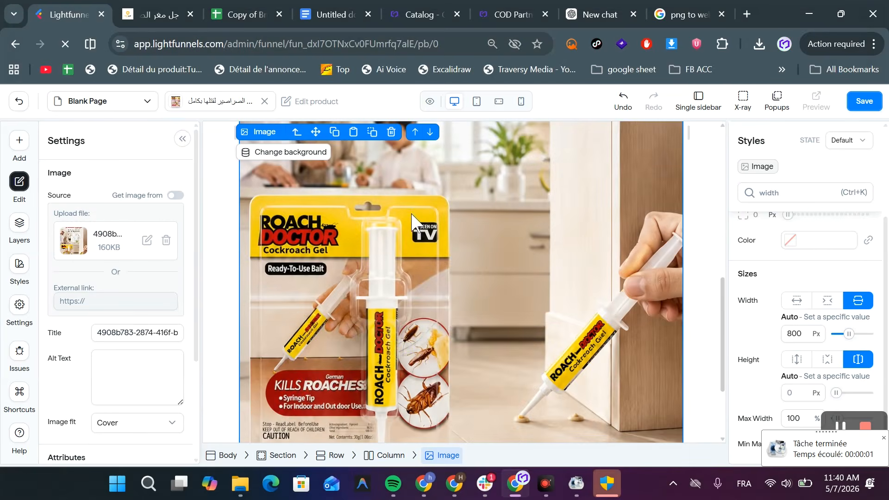
# - Switch the page to the mobile layout and set the section's top padding to 0 px
pyautogui.click(520, 101)
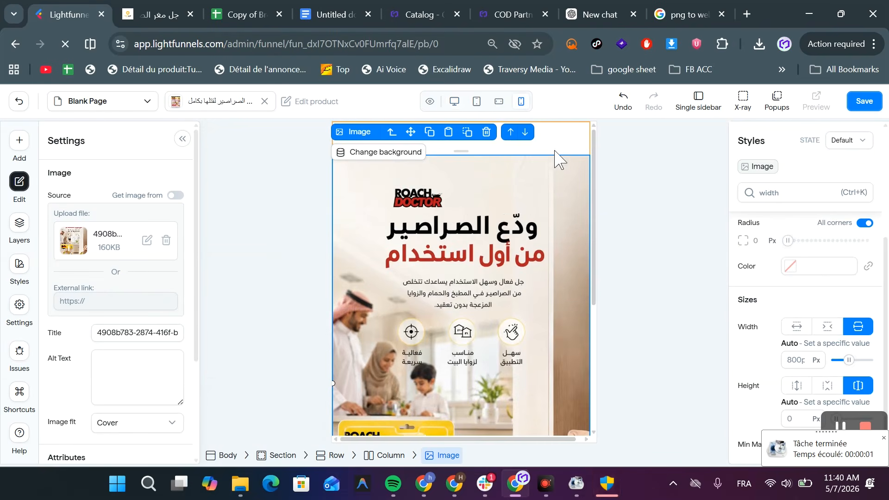
pyautogui.scroll(-5, 544, 199)
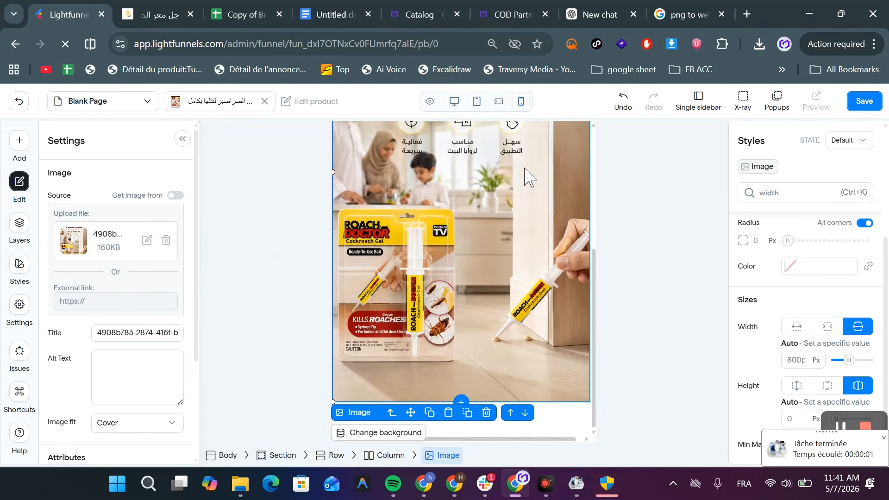
pyautogui.scroll(5, 533, 206)
pyautogui.click(548, 153)
pyautogui.click(564, 134)
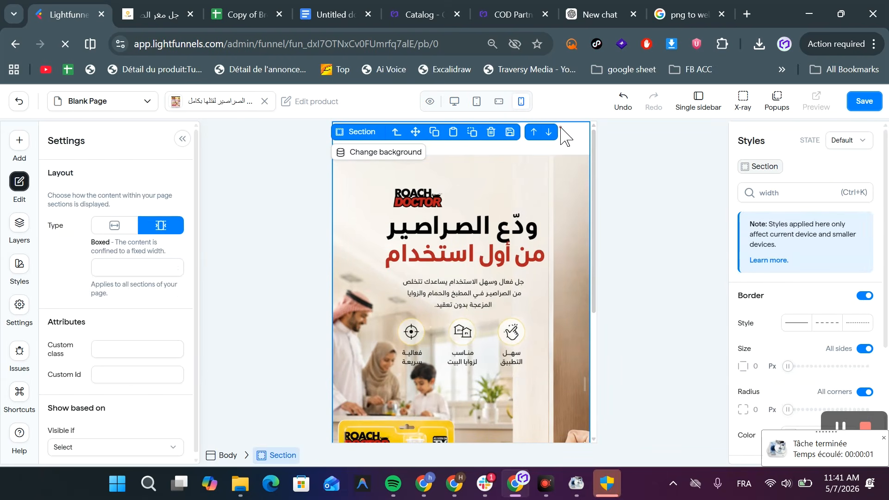
pyautogui.write('mar')
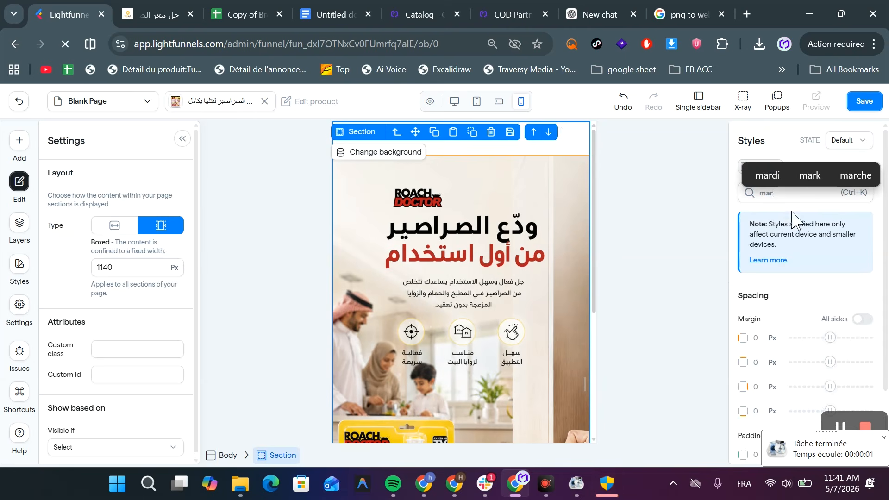
pyautogui.scroll(-2, 794, 231)
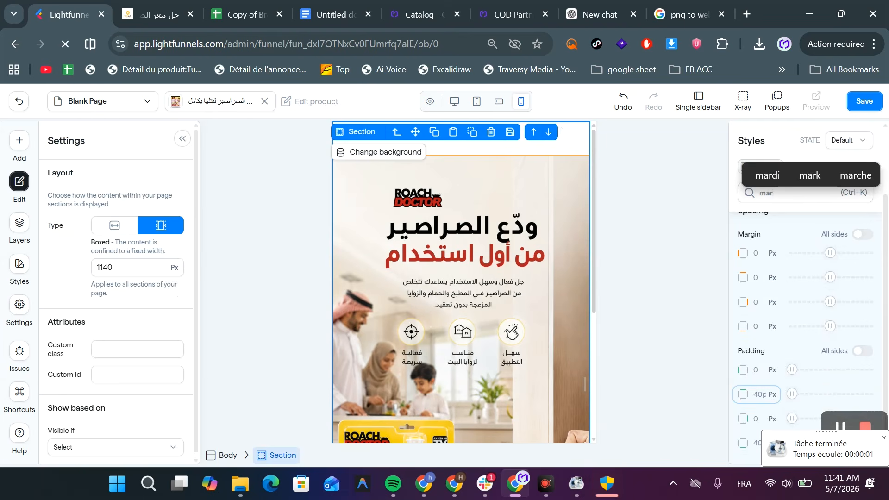
pyautogui.click(754, 394)
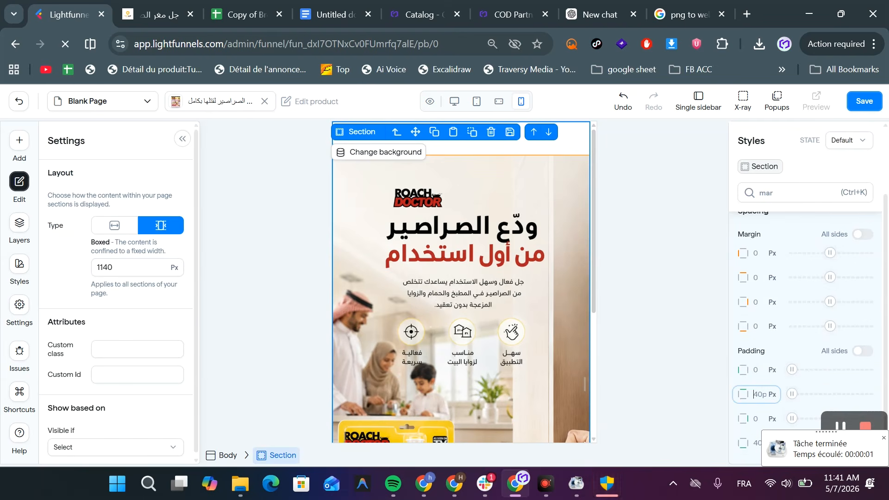
pyautogui.press('BackSpace')
pyautogui.press('BackSpace')
pyautogui.press('BackSpace')
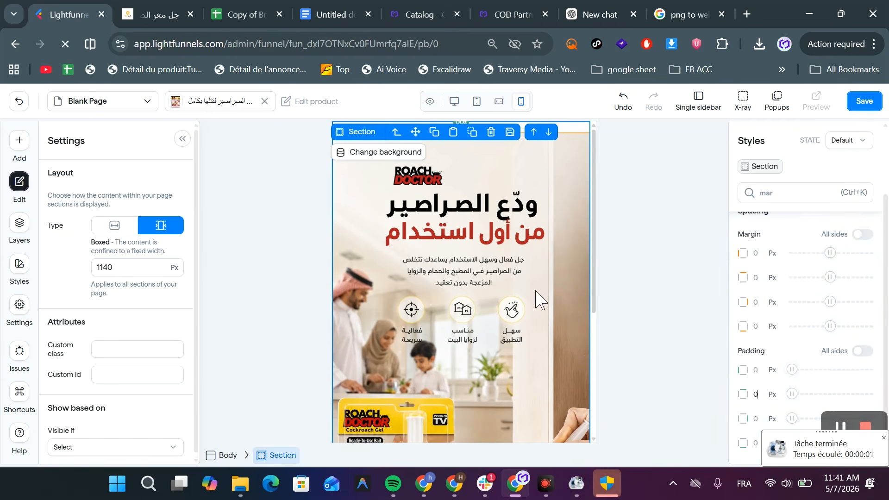
# - Set the top padding of the column containing the hero image to 0 px
pyautogui.click(487, 307)
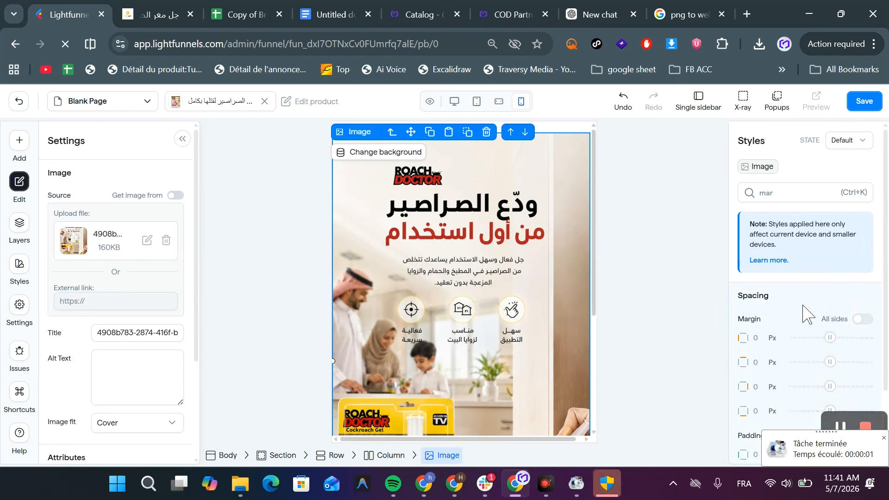
pyautogui.scroll(-2, 803, 312)
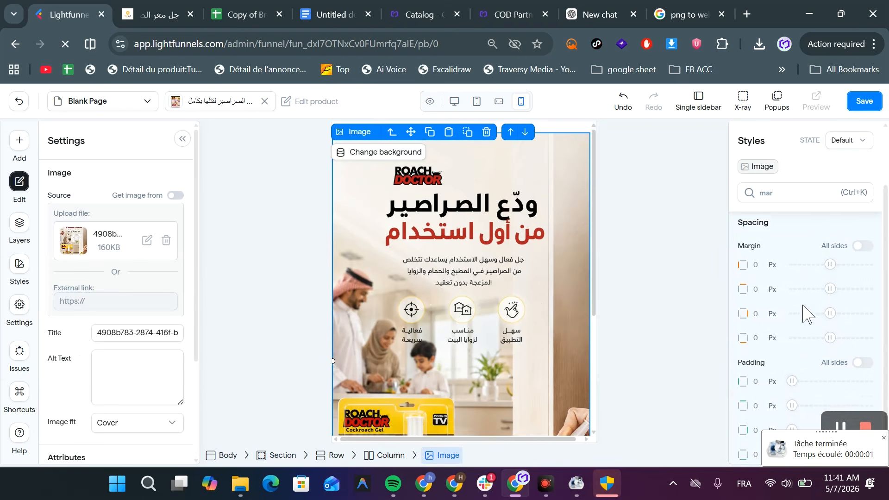
pyautogui.click(20, 245)
pyautogui.click(88, 238)
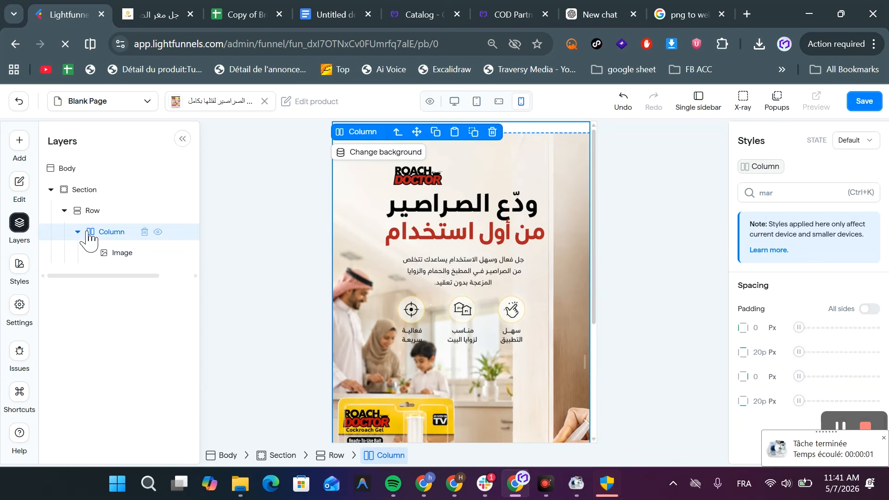
pyautogui.doubleClick(758, 352)
pyautogui.write('0')
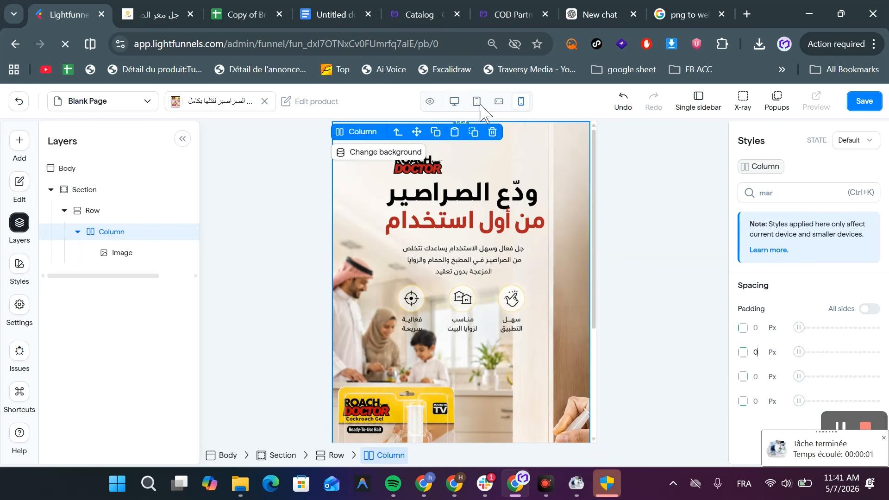
# - Examine the gap below the hero image in the mobile layout and the image's margin and padding values
pyautogui.scroll(-3, 546, 231)
pyautogui.scroll(3, 548, 264)
pyautogui.scroll(-3, 549, 278)
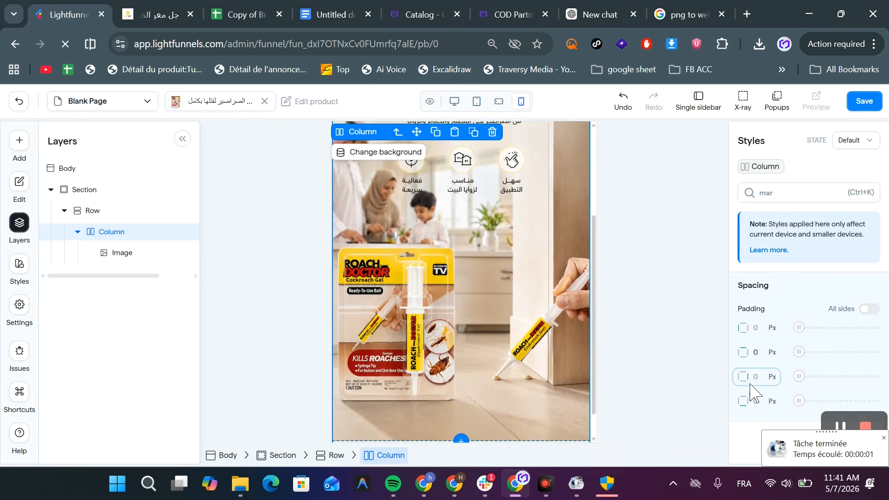
pyautogui.scroll(-1, 458, 371)
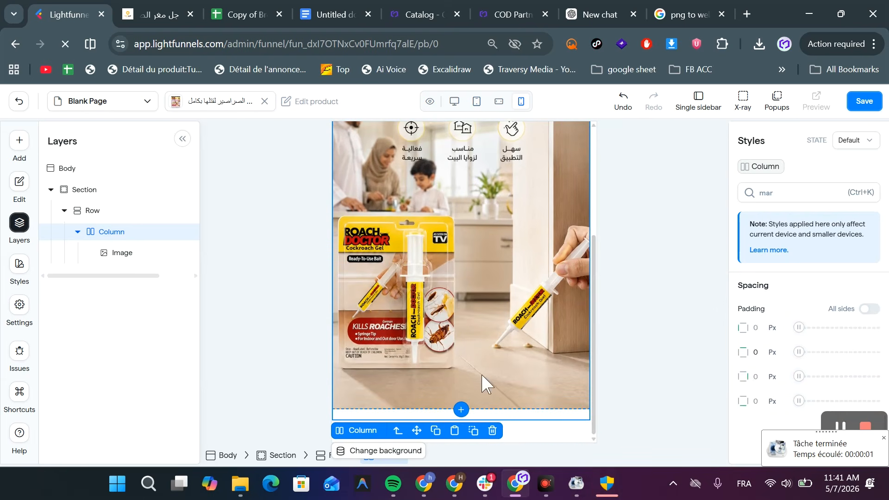
pyautogui.click(119, 254)
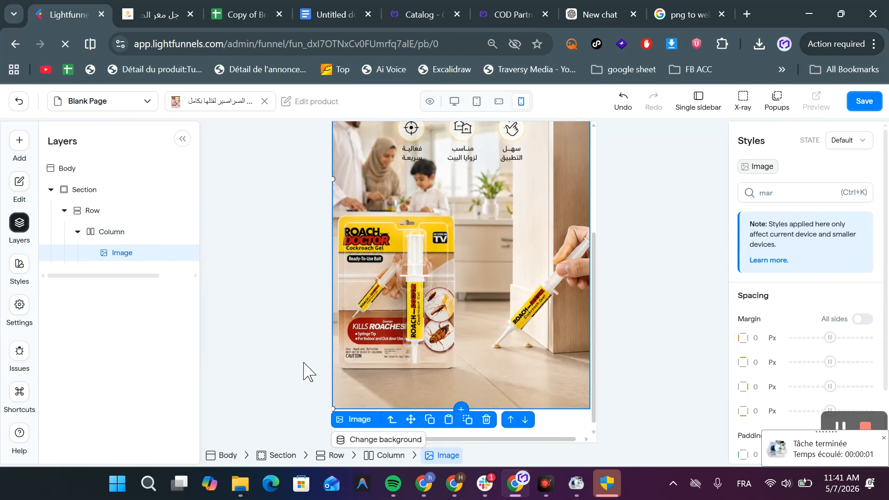
pyautogui.scroll(-2, 792, 376)
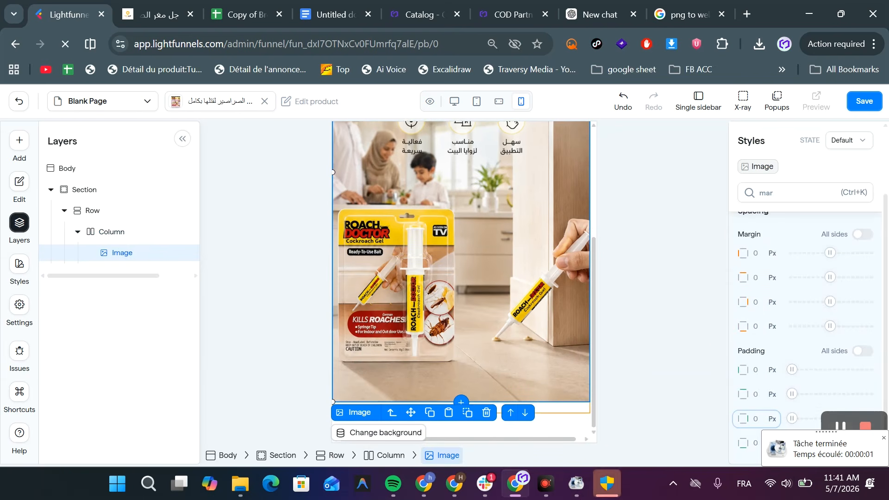
pyautogui.click(754, 442)
pyautogui.click(745, 359)
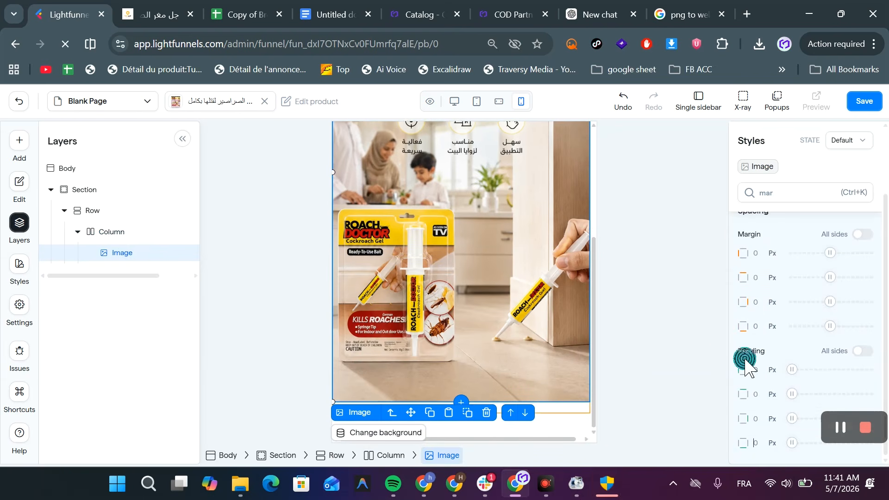
# - Duplicate the hero image and replace the copy's source with the problem-and-solution section image from the media library
pyautogui.click(359, 354)
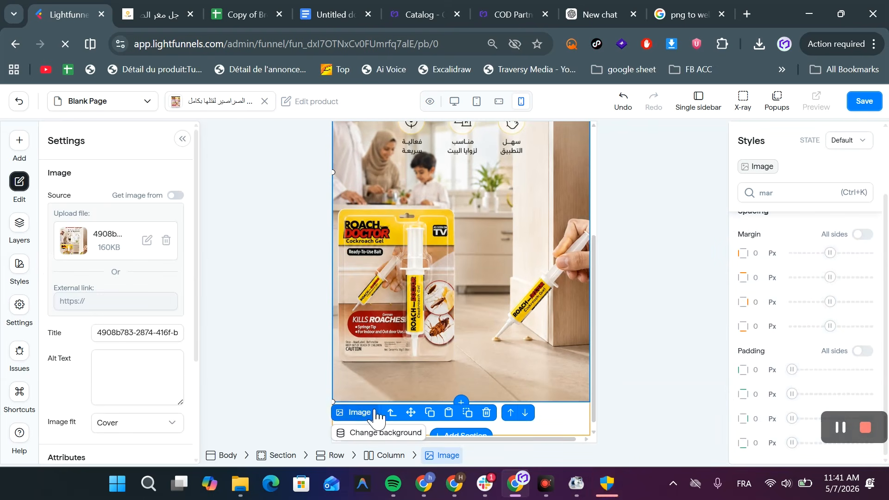
pyautogui.click(431, 413)
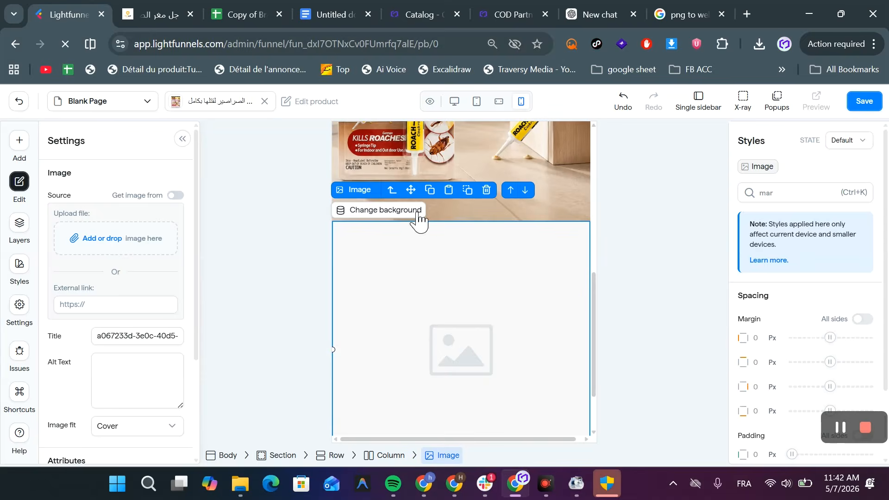
pyautogui.click(125, 250)
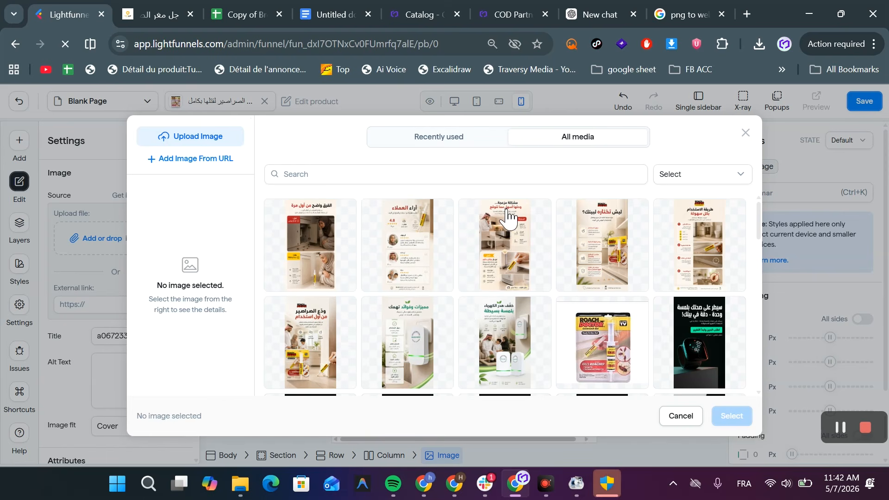
pyautogui.click(507, 217)
pyautogui.click(731, 415)
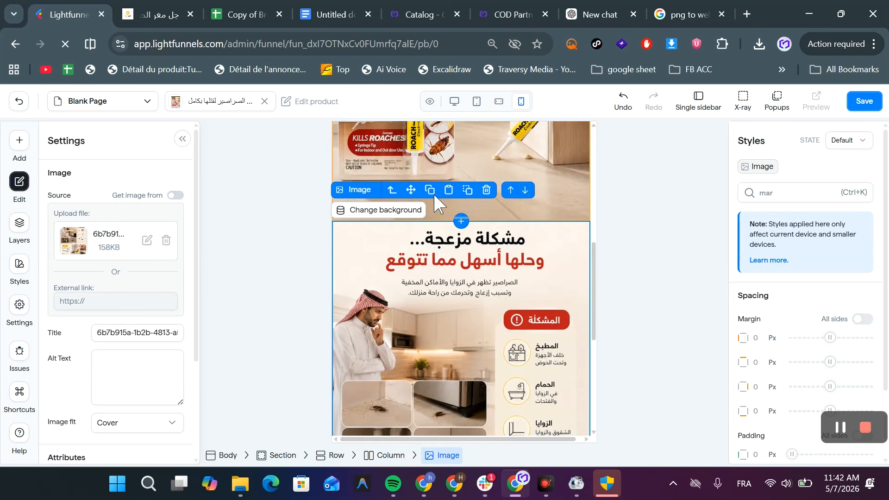
# - Duplicate the problem-and-solution image and replace the copy's source with the "ليش تختاره لبيتك؟" section image
pyautogui.scroll(-5, 423, 288)
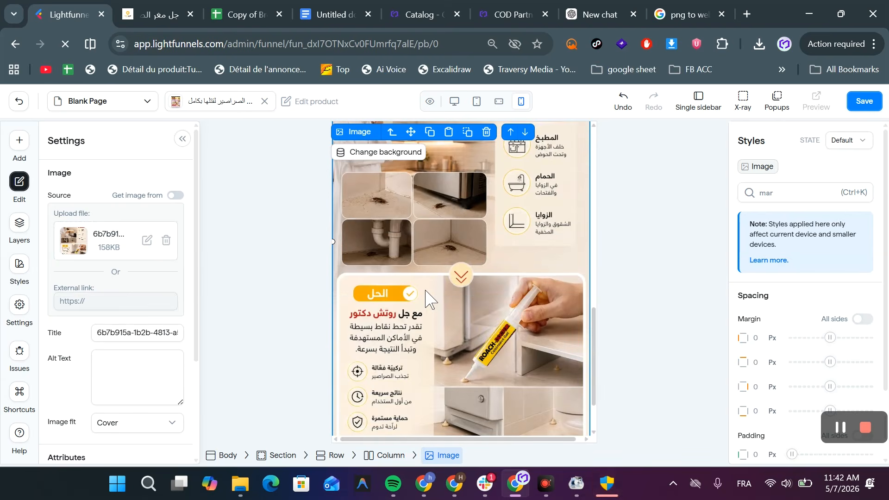
pyautogui.scroll(5, 426, 296)
pyautogui.scroll(-5, 426, 297)
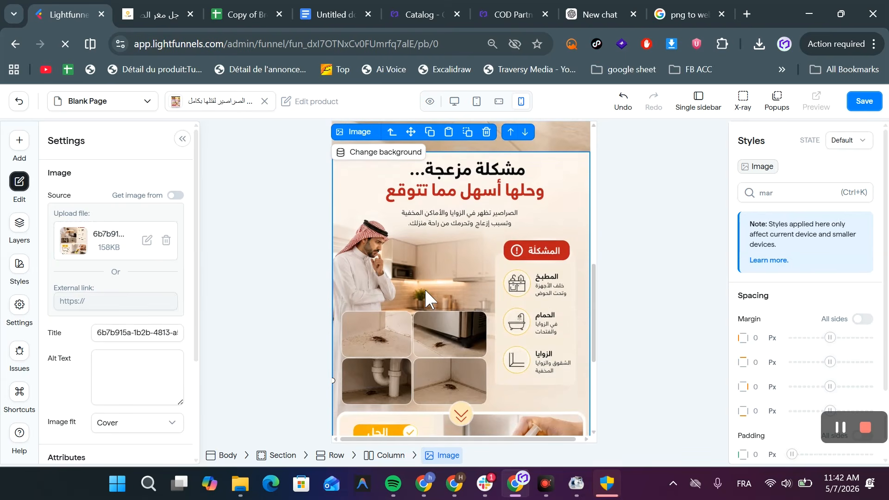
pyautogui.scroll(-1, 426, 296)
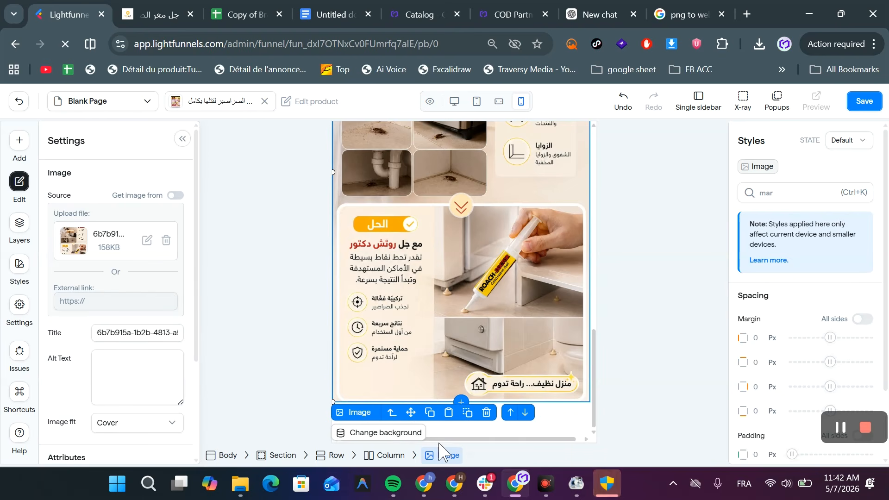
pyautogui.click(429, 413)
pyautogui.scroll(-6, 409, 235)
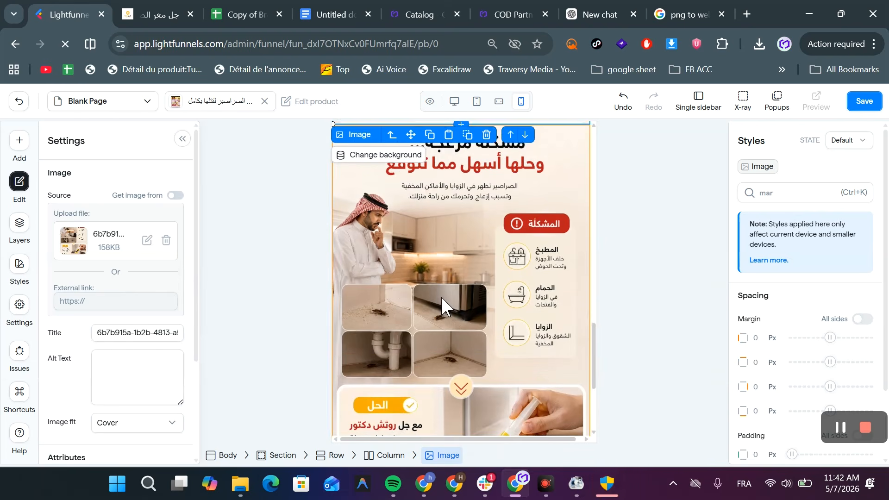
pyautogui.click(166, 240)
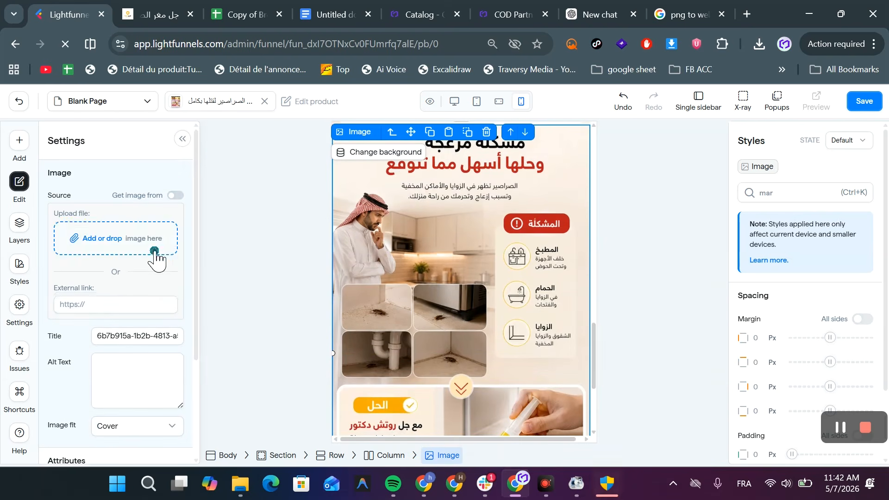
pyautogui.click(160, 250)
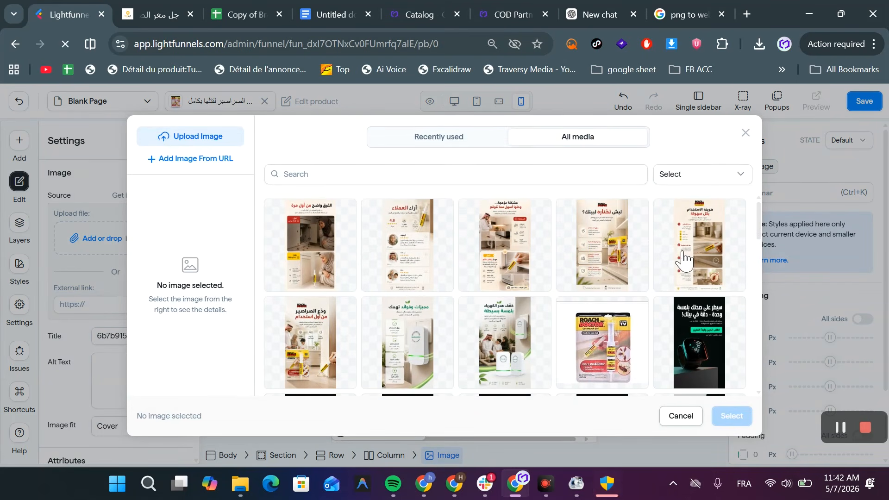
pyautogui.click(610, 260)
pyautogui.click(729, 416)
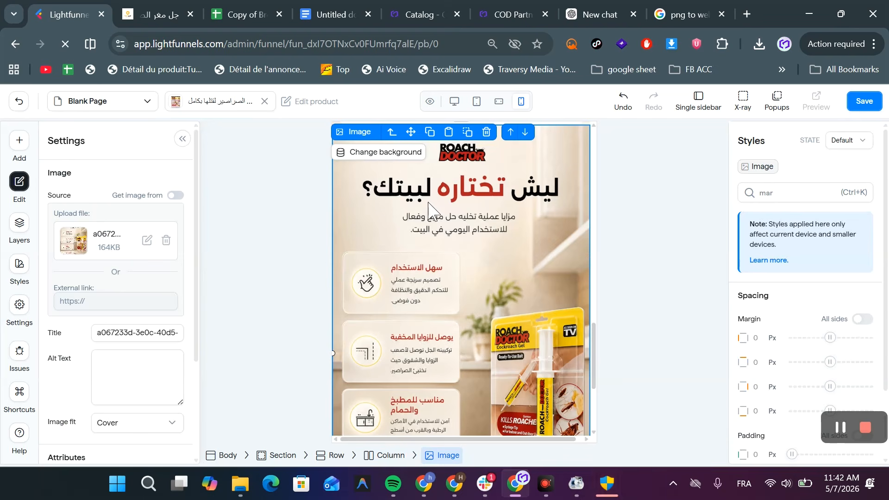
# - Duplicate the "ليش تختاره لبيتك؟" image and replace the copy's source with the "طريقة الاستخدام بكل سهولة" image from the media library
pyautogui.scroll(-4, 359, 234)
pyautogui.scroll(4, 363, 222)
pyautogui.scroll(-4, 377, 291)
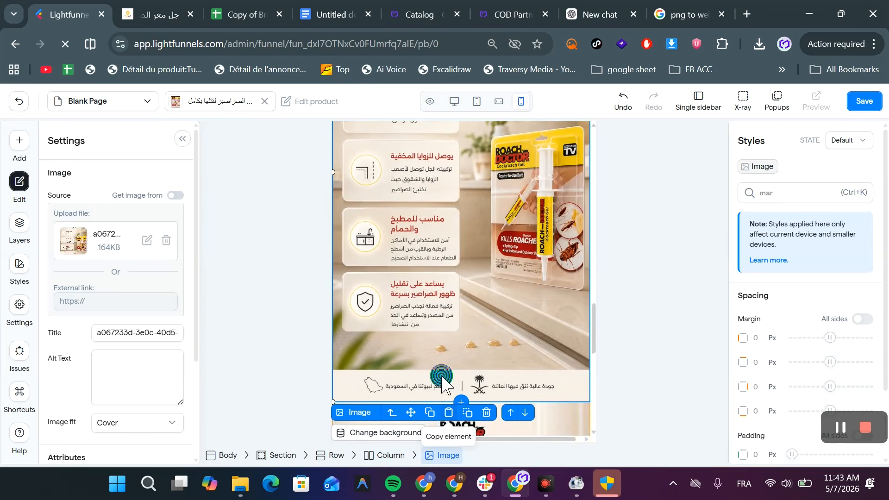
pyautogui.scroll(4, 435, 305)
pyautogui.click(166, 241)
pyautogui.click(133, 250)
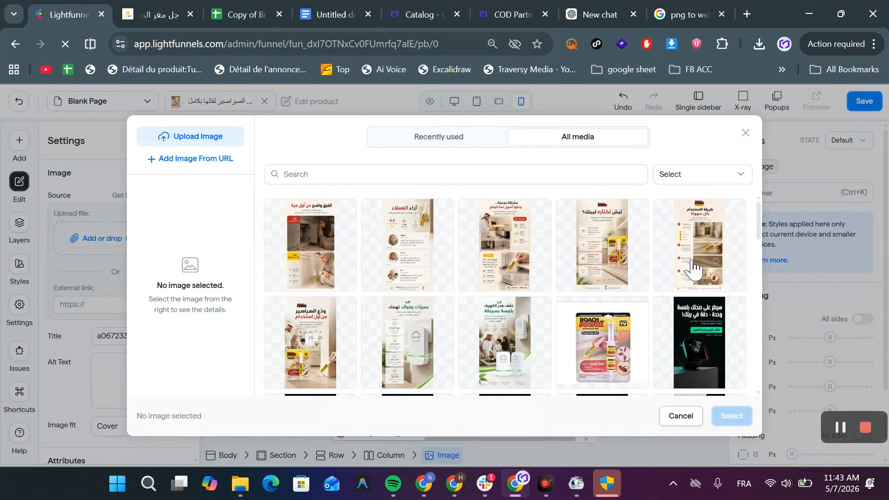
pyautogui.click(694, 270)
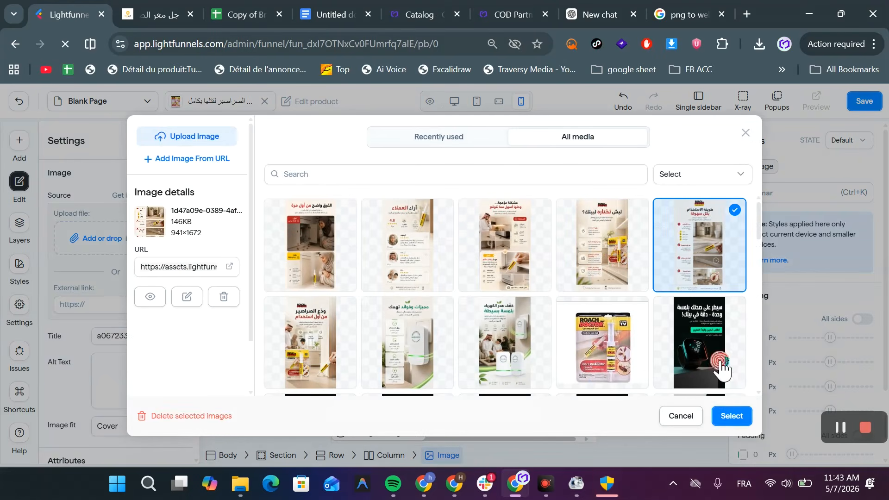
pyautogui.click(731, 415)
pyautogui.scroll(1, 465, 286)
pyautogui.scroll(-5, 469, 283)
pyautogui.scroll(3, 470, 283)
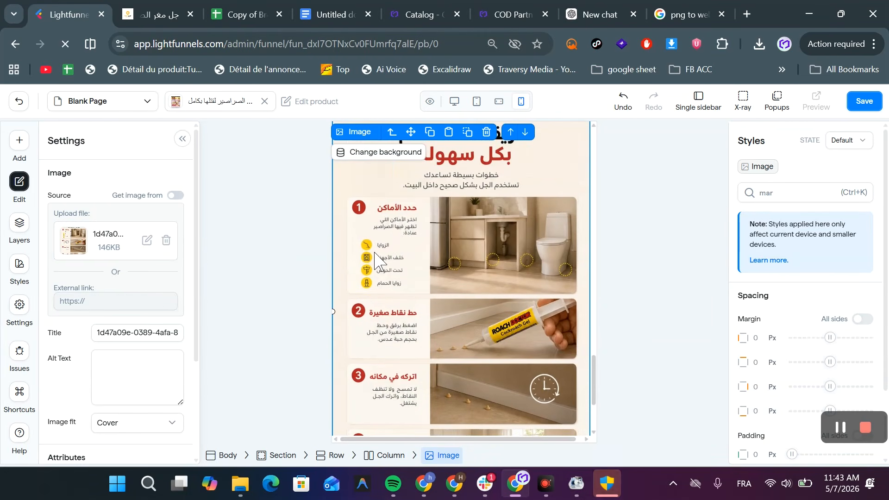
# - Duplicate the how-to-use image and replace the copy's source with the "آراء العملاء" customer reviews image
pyautogui.scroll(-2, 380, 287)
pyautogui.scroll(-2, 391, 272)
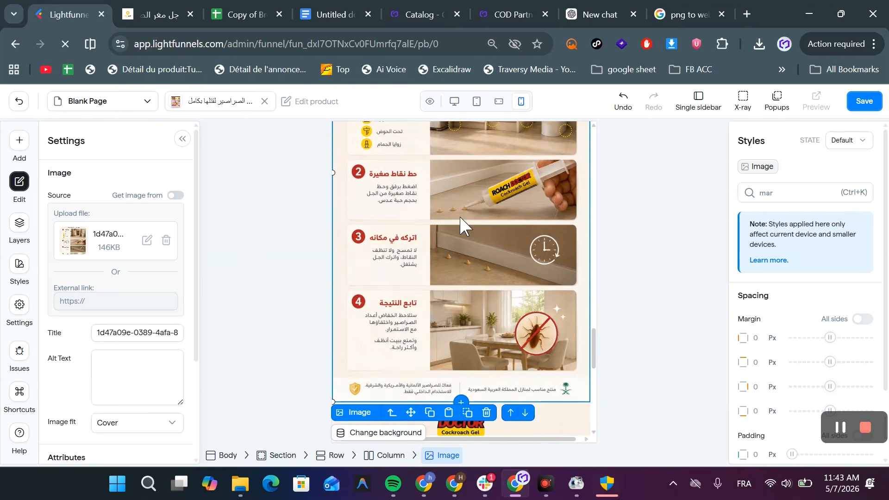
pyautogui.scroll(5, 481, 278)
pyautogui.click(166, 241)
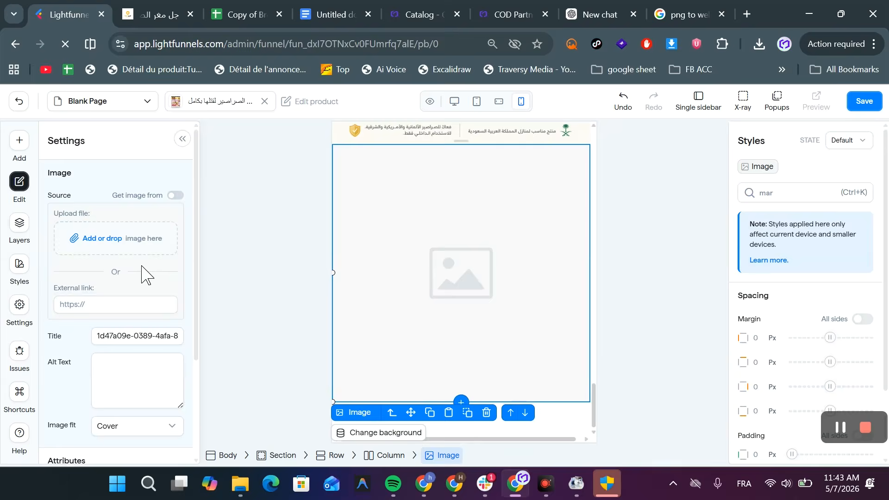
pyautogui.click(128, 249)
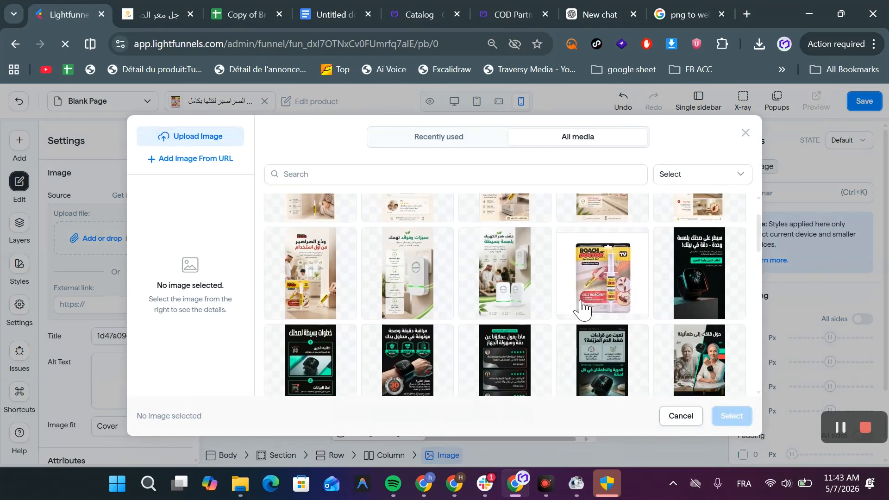
pyautogui.click(399, 263)
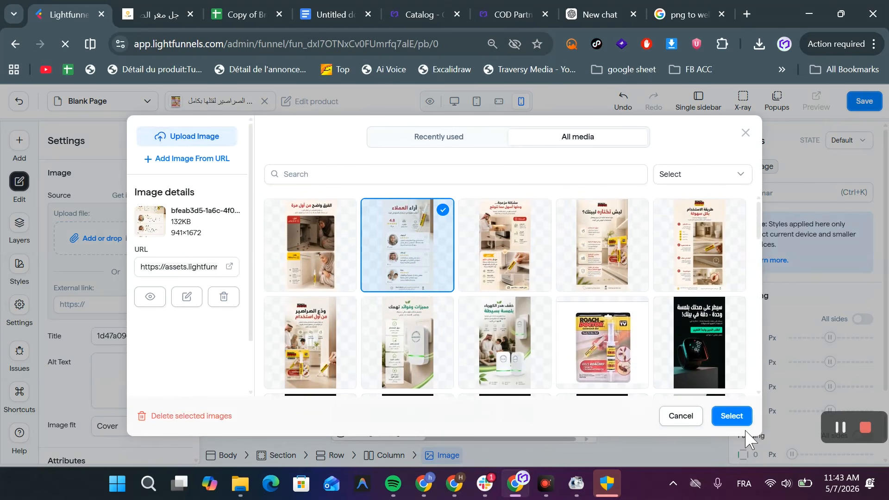
pyautogui.click(735, 416)
pyautogui.scroll(-5, 437, 271)
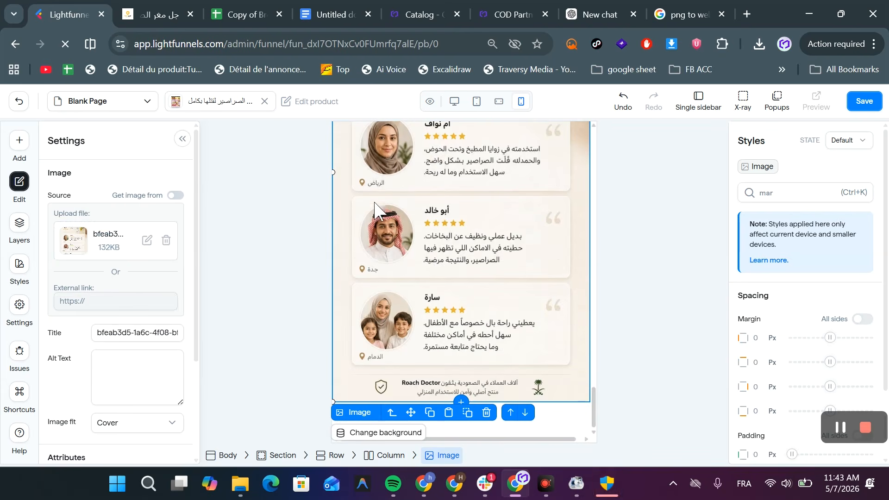
# - Switch to ChatGPT, mark the first reviewer's portrait in the customer reviews image for a selection edit, and undo the marking
pyautogui.click(597, 14)
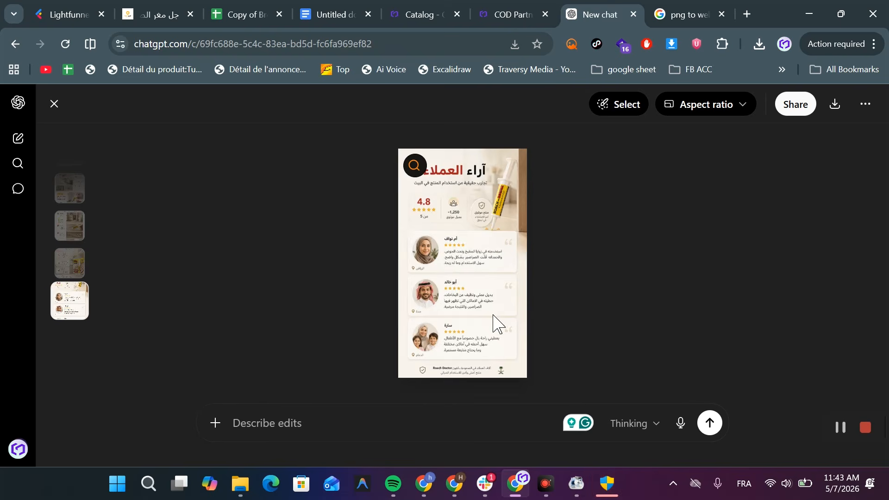
pyautogui.click(630, 108)
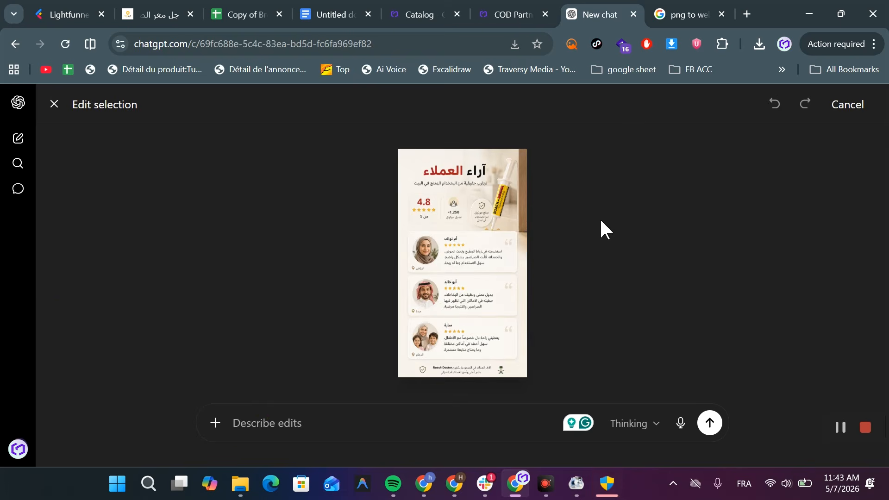
pyautogui.moveTo(427, 246); pyautogui.dragTo(435, 264)
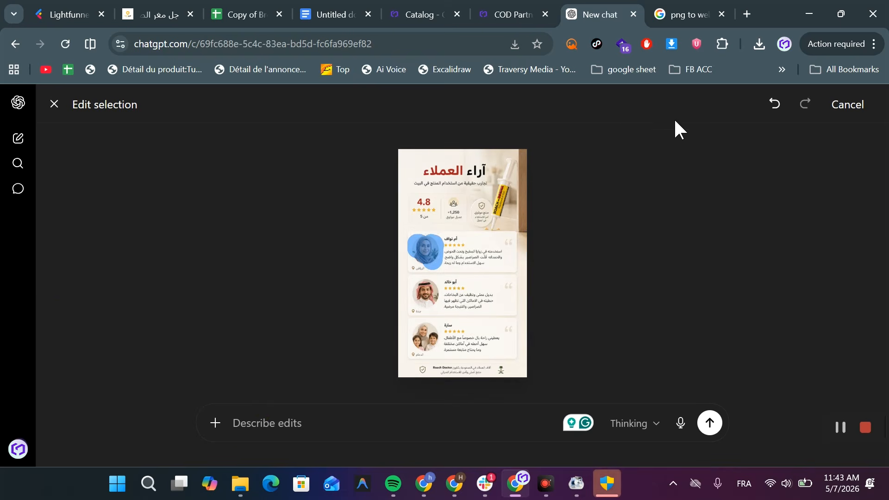
pyautogui.click(774, 104)
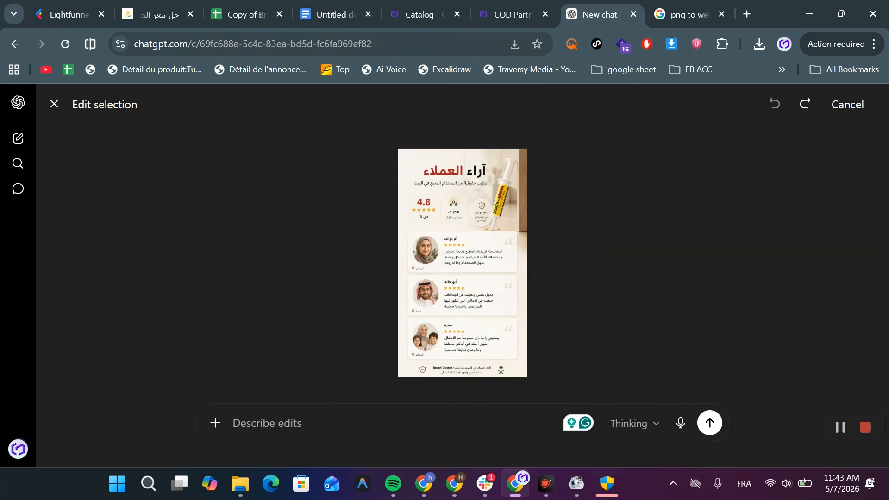
# - Submit the edit request "change profile images" for the customer reviews image
pyautogui.write('CHA')
pyautogui.press('BackSpace')
pyautogui.press('BackSpace')
pyautogui.press('BackSpace')
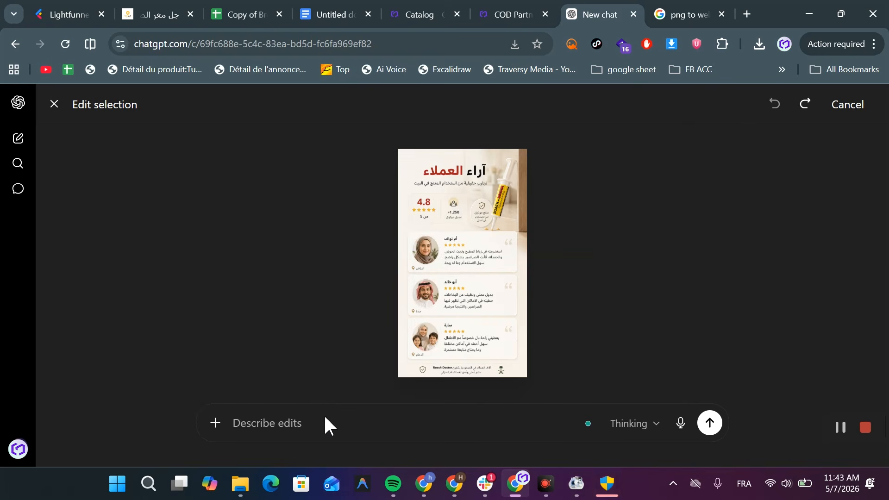
pyautogui.write('change imag')
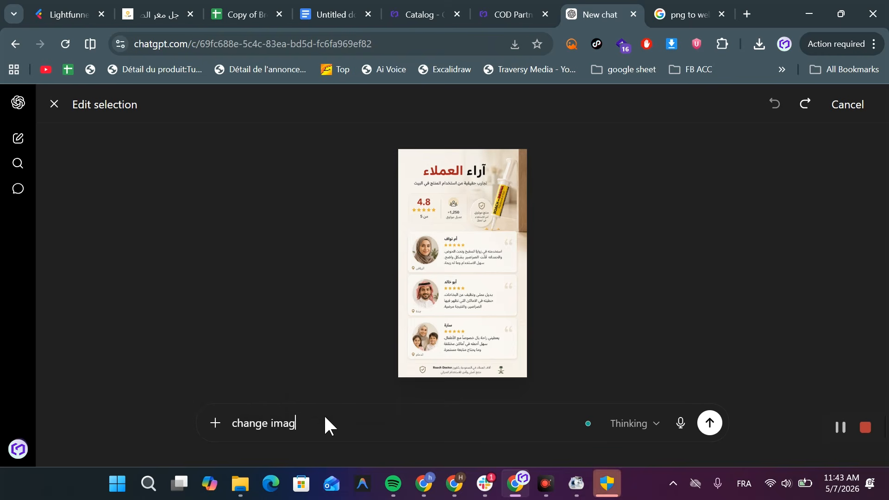
pyautogui.press('BackSpace')
pyautogui.press('BackSpace')
pyautogui.press('BackSpace')
pyautogui.press('BackSpace')
pyautogui.press('BackSpace')
pyautogui.write('profil')
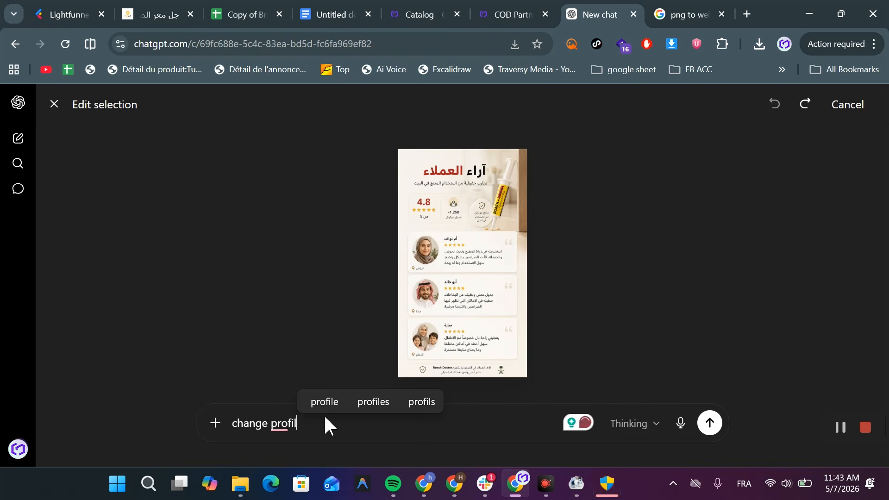
pyautogui.write('e images')
pyautogui.press('Return')
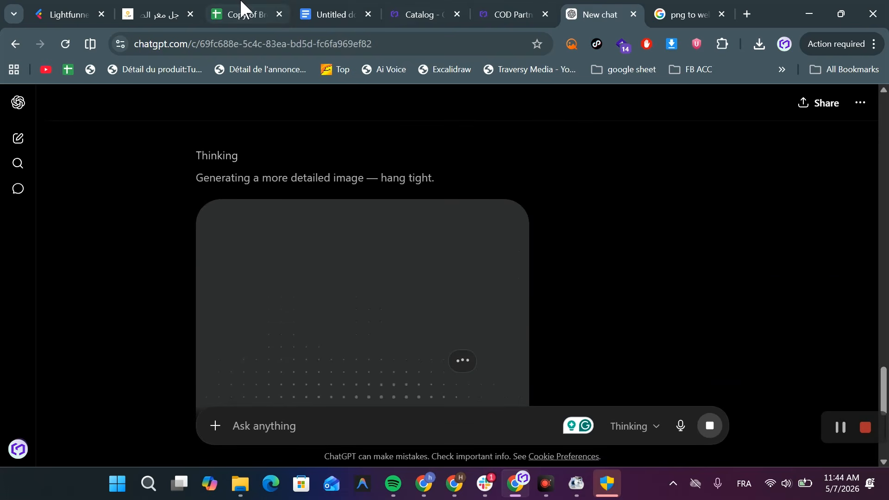
# - Switch back to the Lightfunnels page editor and examine the stacked section images from the hero to the customer reviews
pyautogui.click(146, 8)
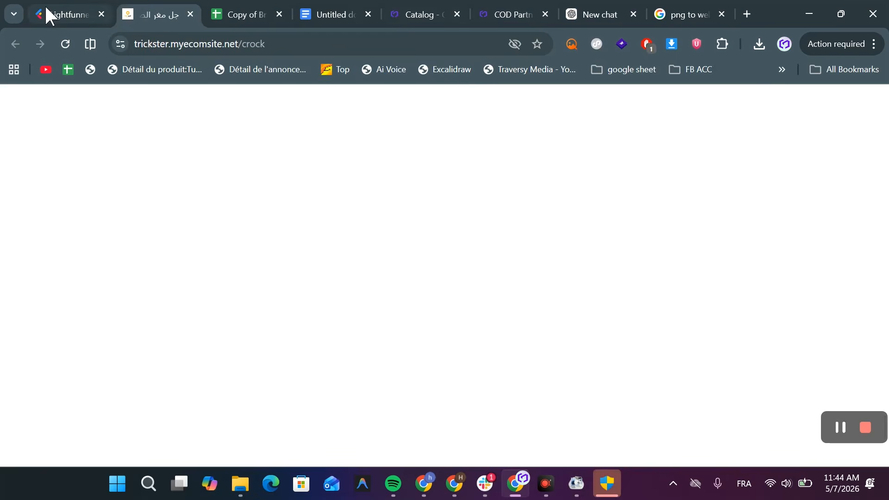
pyautogui.click(48, 14)
pyautogui.scroll(10, 395, 337)
pyautogui.scroll(5, 396, 329)
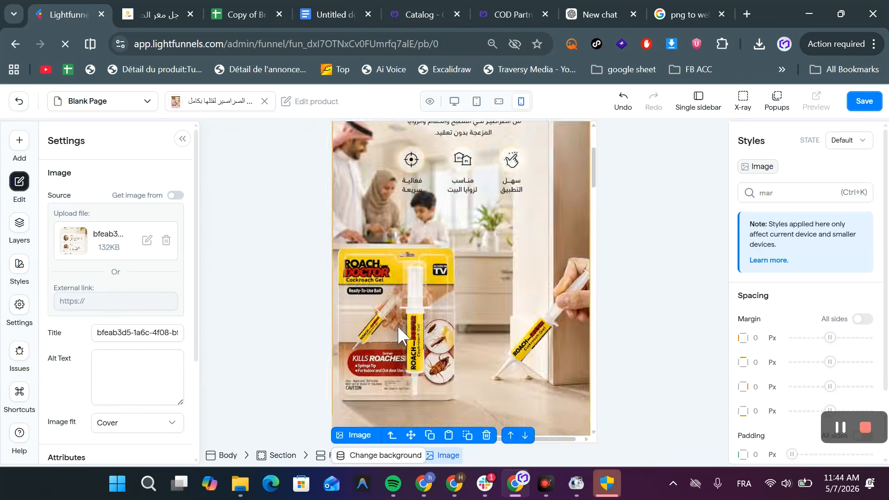
pyautogui.scroll(-8, 412, 162)
pyautogui.scroll(-10, 412, 175)
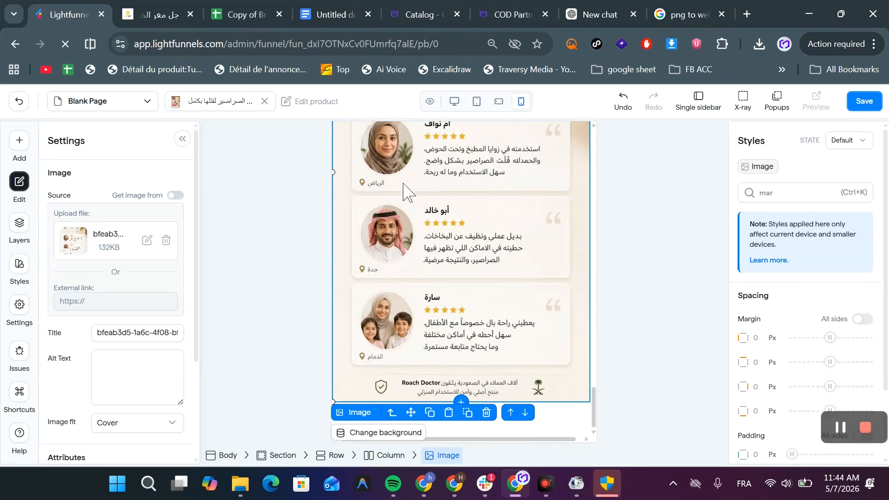
pyautogui.click(574, 418)
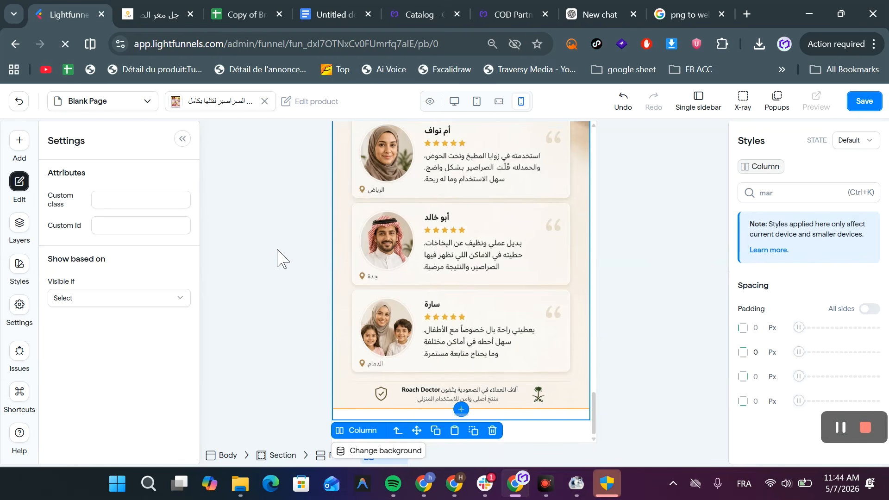
pyautogui.scroll(20, 496, 278)
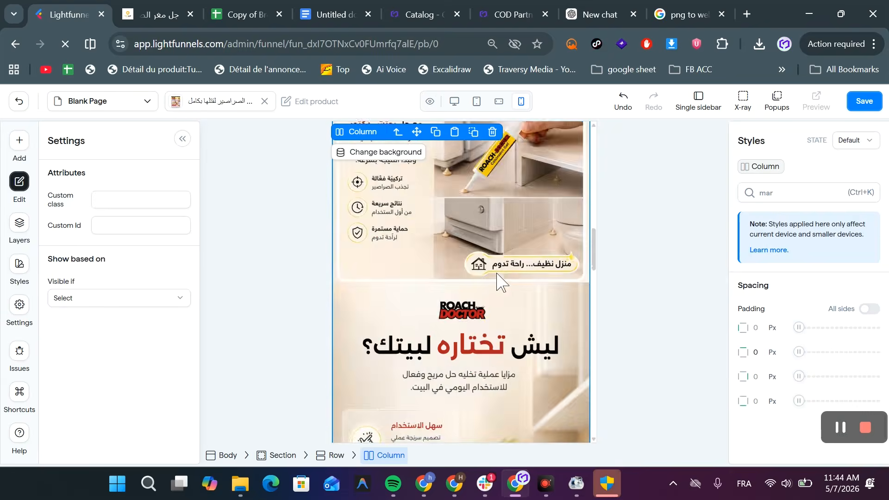
pyautogui.scroll(-20, 470, 334)
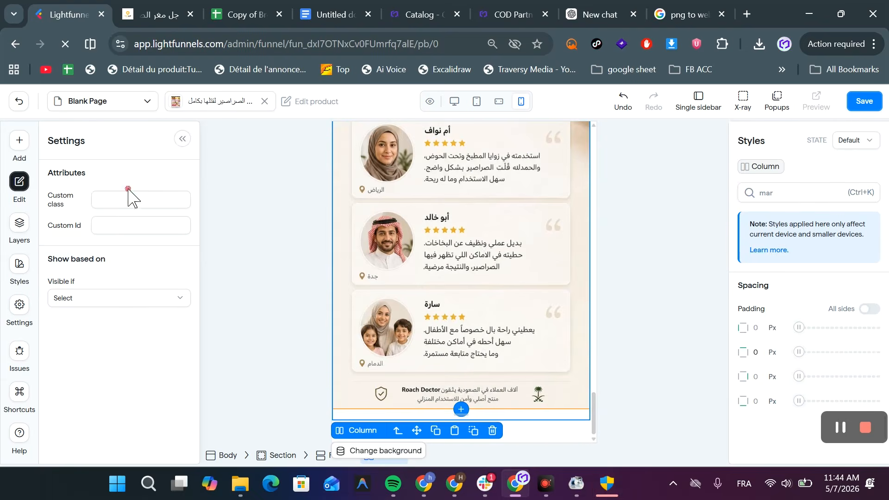
# - Search the page-building elements for "form" and add a COD form directly below the customer reviews image
pyautogui.click(19, 142)
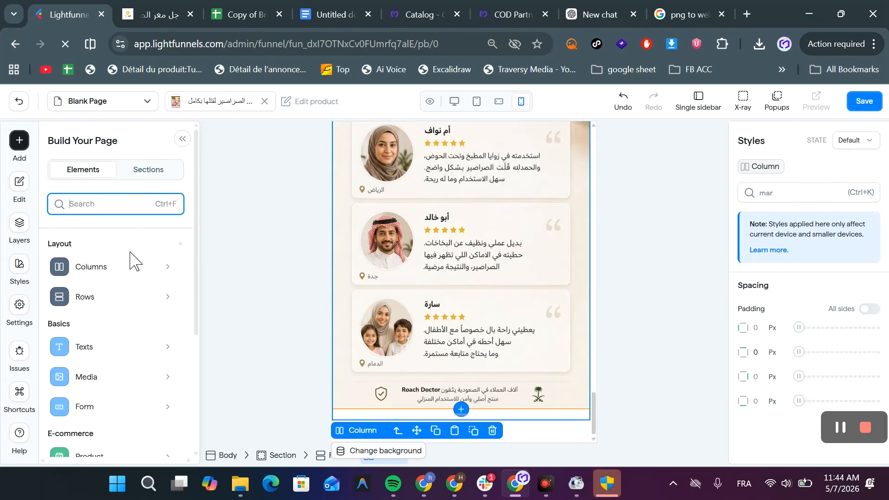
pyautogui.click(148, 170)
pyautogui.click(92, 205)
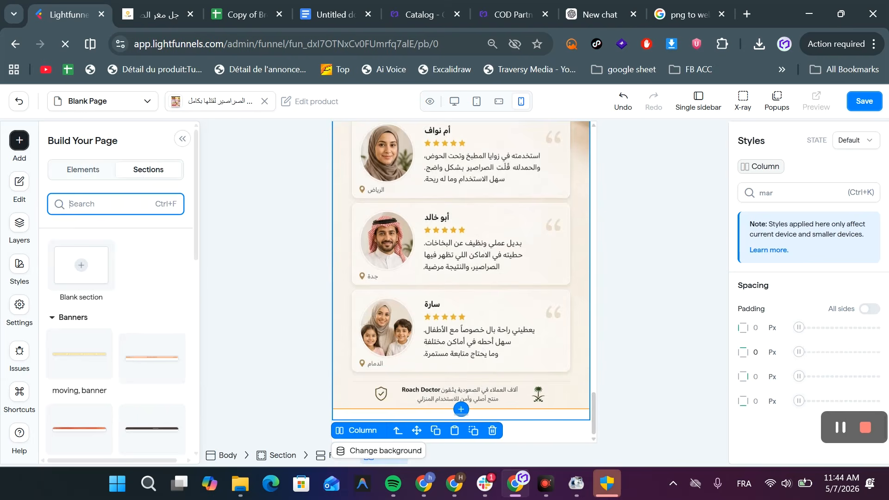
pyautogui.write('form')
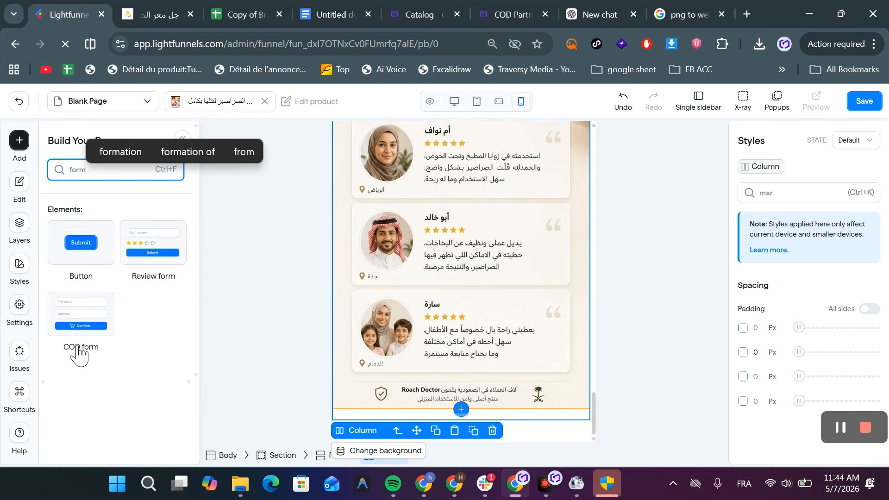
pyautogui.moveTo(101, 337); pyautogui.dragTo(426, 436)
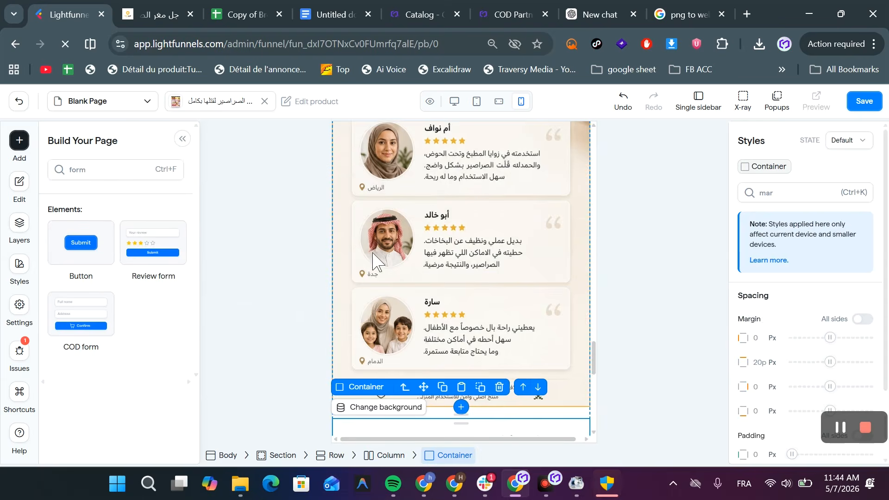
pyautogui.scroll(-8, 374, 256)
pyautogui.scroll(5, 376, 257)
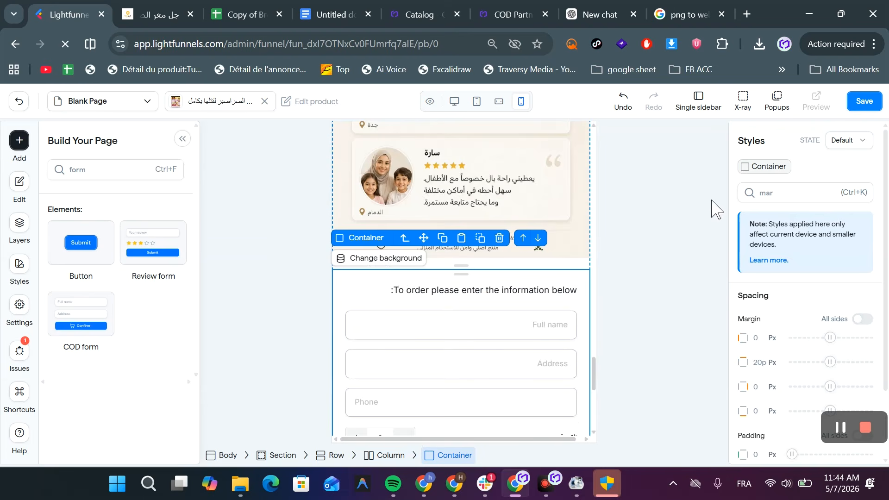
# - Find the width style of the COD form's container and try a width of 800 px
pyautogui.click(790, 193)
pyautogui.write('wi')
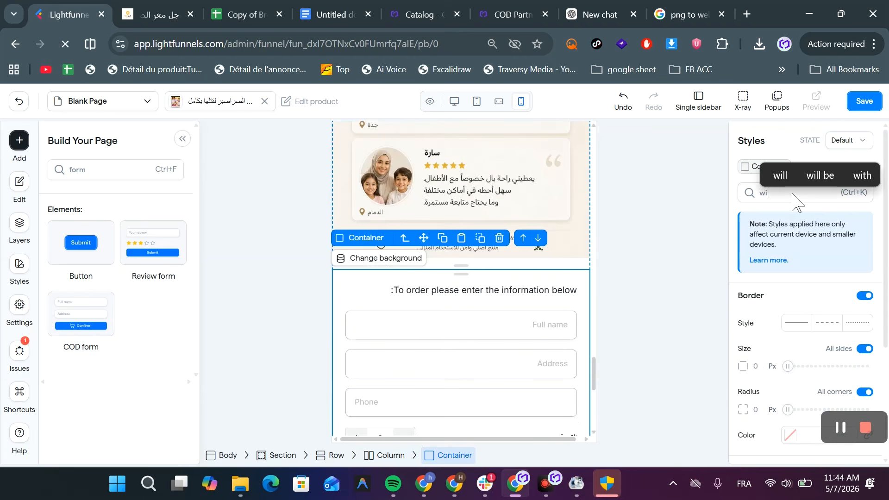
pyautogui.write('dth')
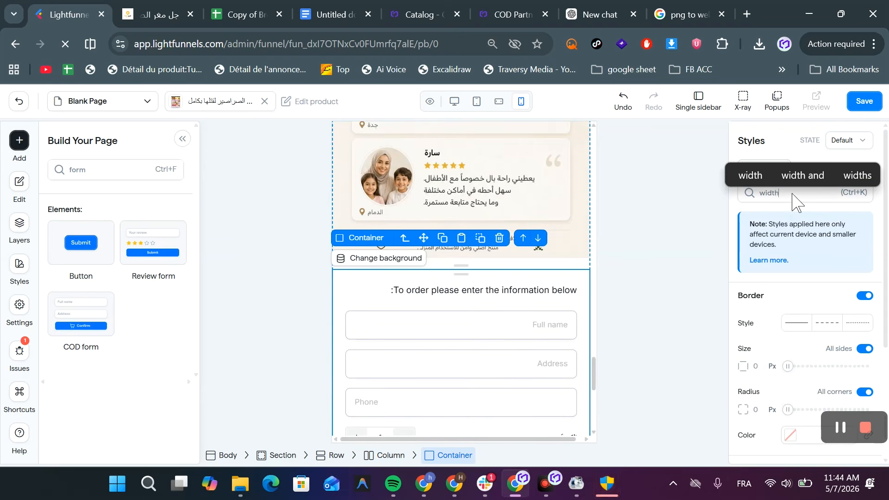
pyautogui.scroll(-4, 817, 284)
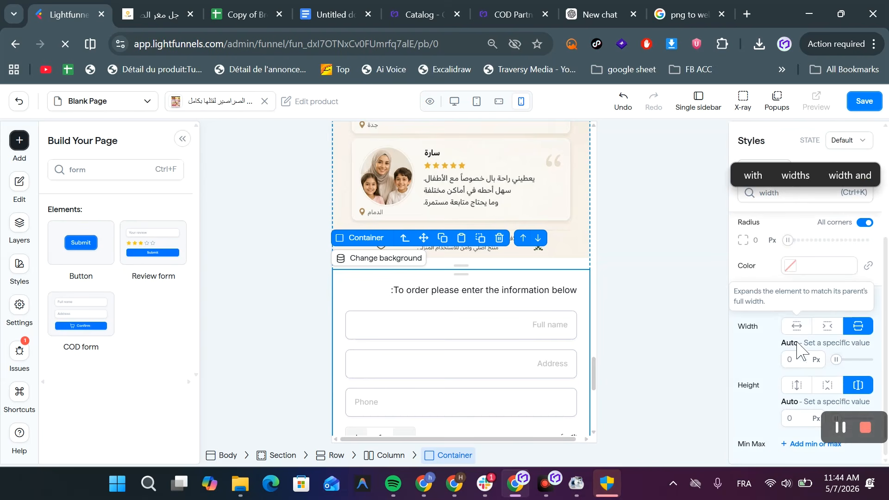
pyautogui.click(802, 359)
pyautogui.write('800')
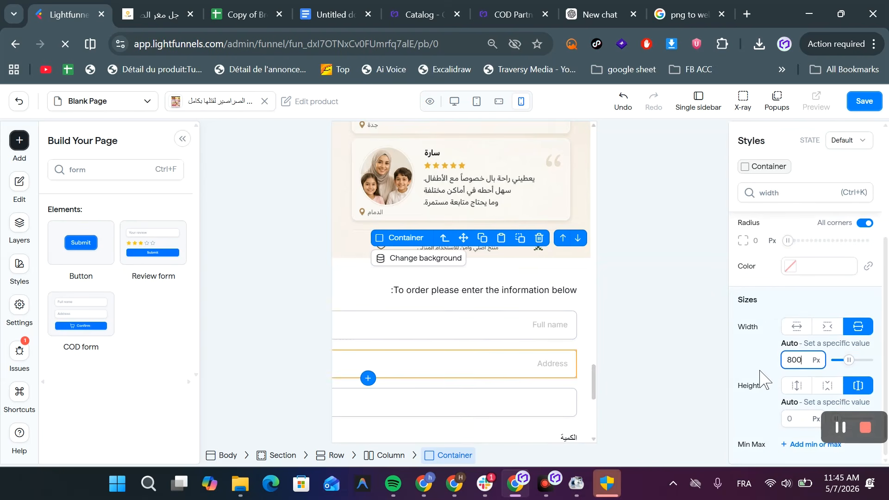
pyautogui.click(681, 343)
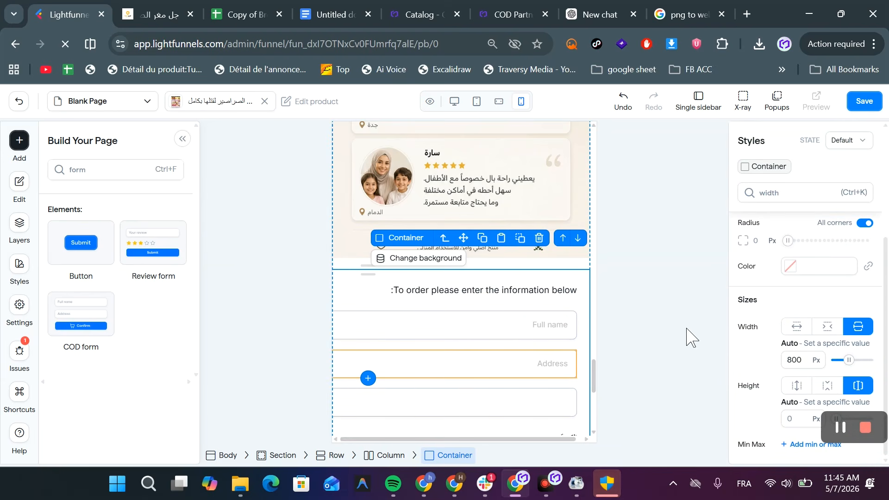
# - Set the width of the COD form's container to Auto
pyautogui.click(816, 360)
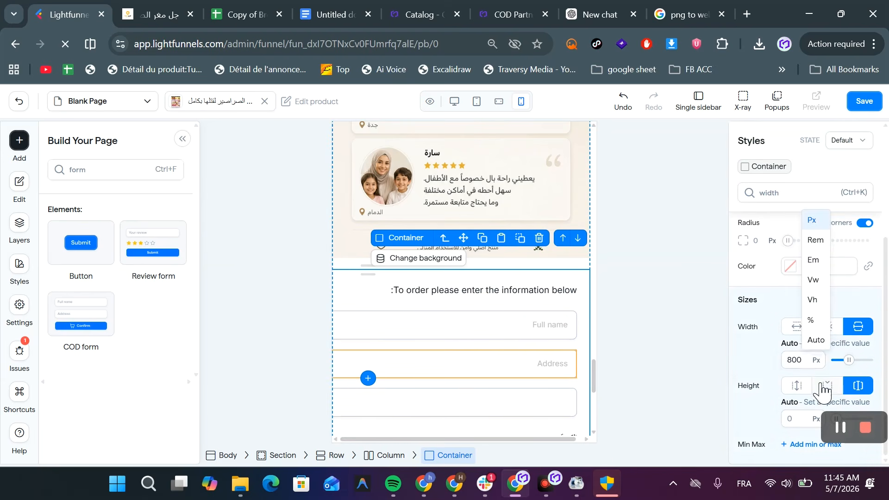
pyautogui.click(816, 340)
pyautogui.scroll(-2, 445, 305)
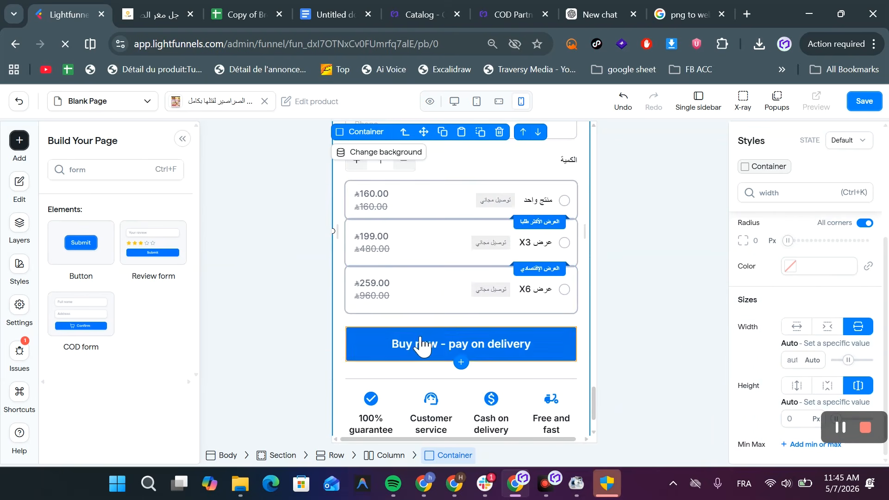
# - Examine the COD form's input fields, quantity selector, price bundle offers and buy button
pyautogui.scroll(3, 498, 234)
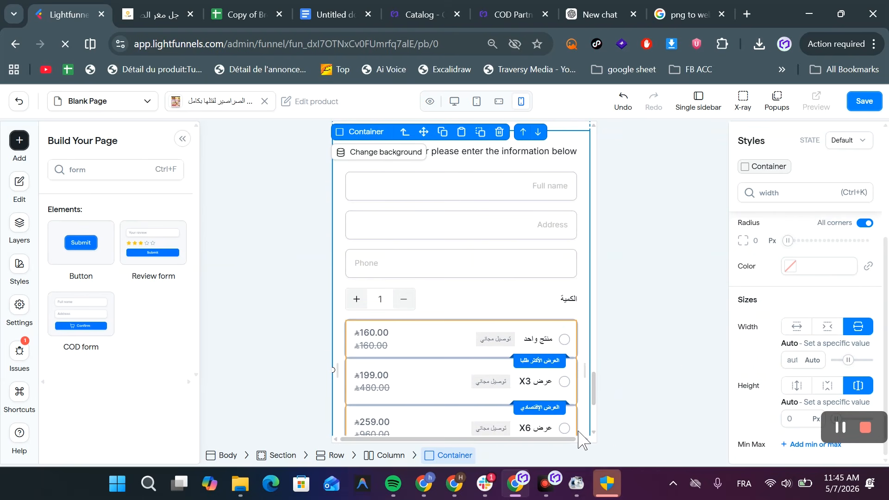
pyautogui.scroll(-3, 560, 329)
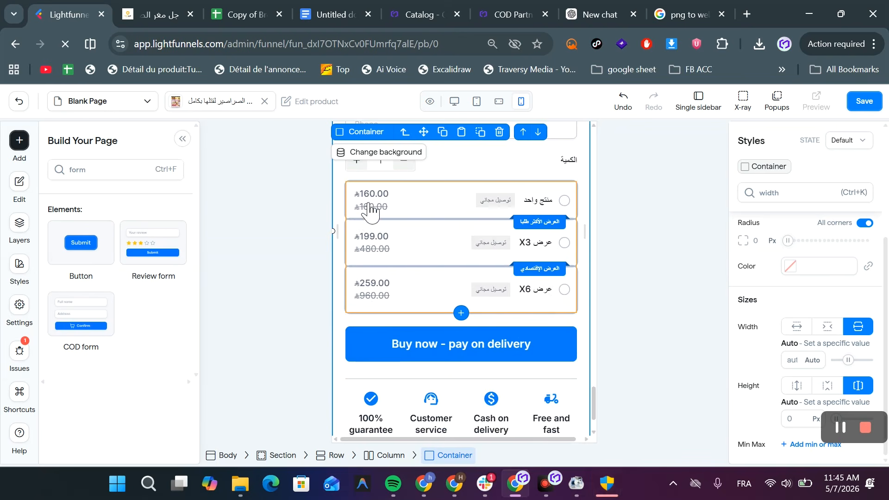
pyautogui.scroll(3, 416, 306)
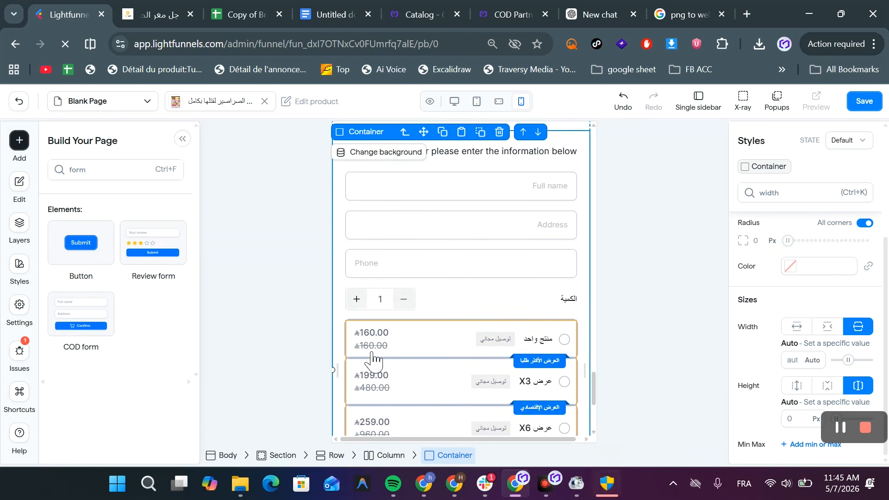
pyautogui.scroll(-3, 365, 278)
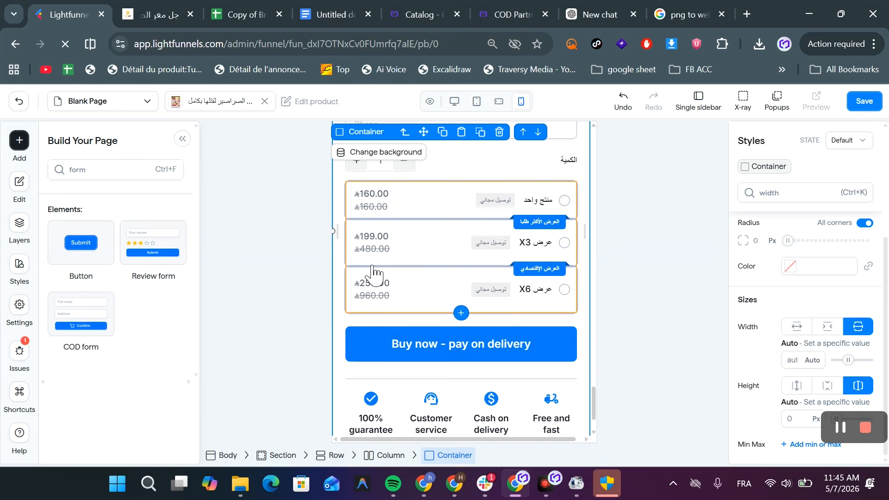
pyautogui.scroll(2, 432, 333)
pyautogui.scroll(-3, 430, 329)
pyautogui.scroll(3, 431, 329)
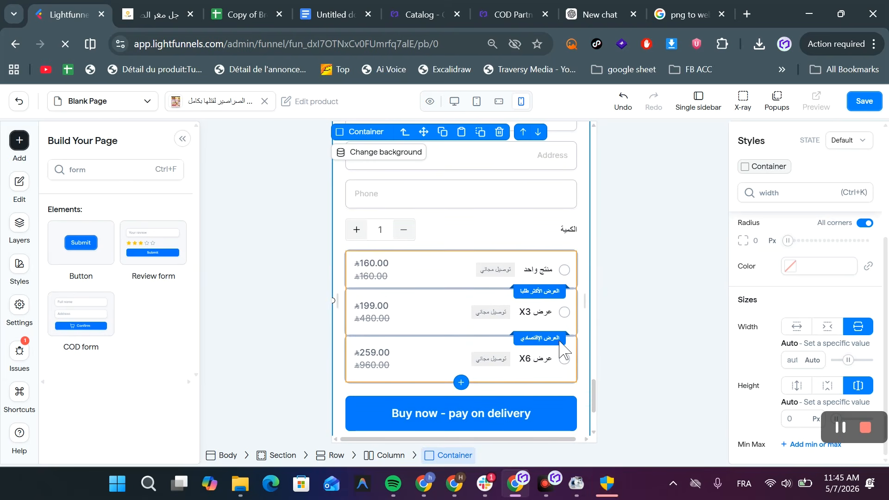
pyautogui.scroll(2, 514, 283)
pyautogui.scroll(-2, 510, 284)
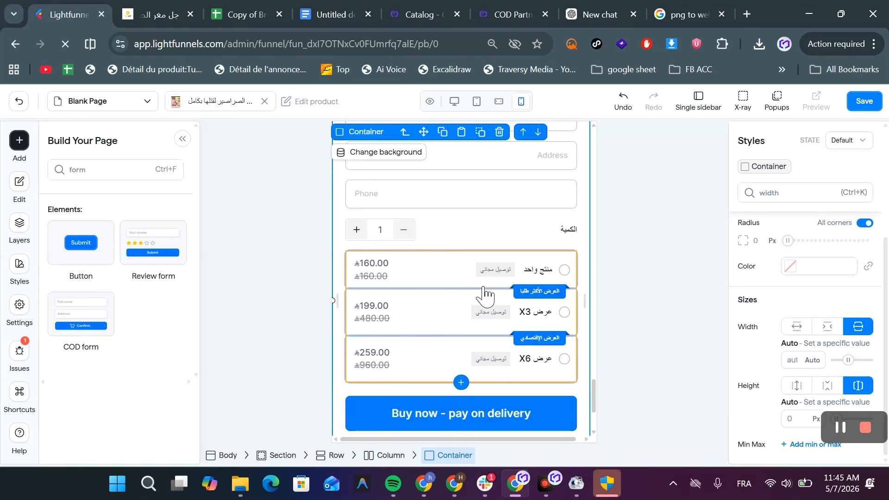
# - Select the price bundle block in the COD form and search its style properties for "GAP"
pyautogui.click(389, 318)
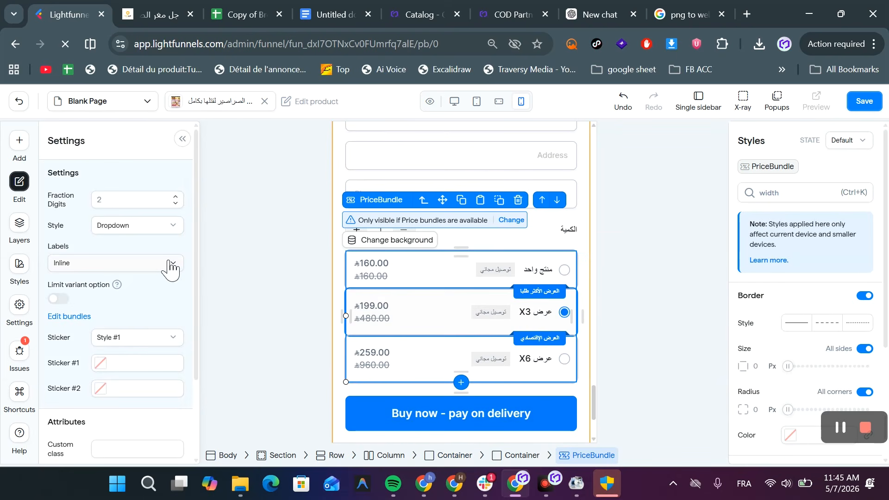
pyautogui.scroll(-2, 123, 382)
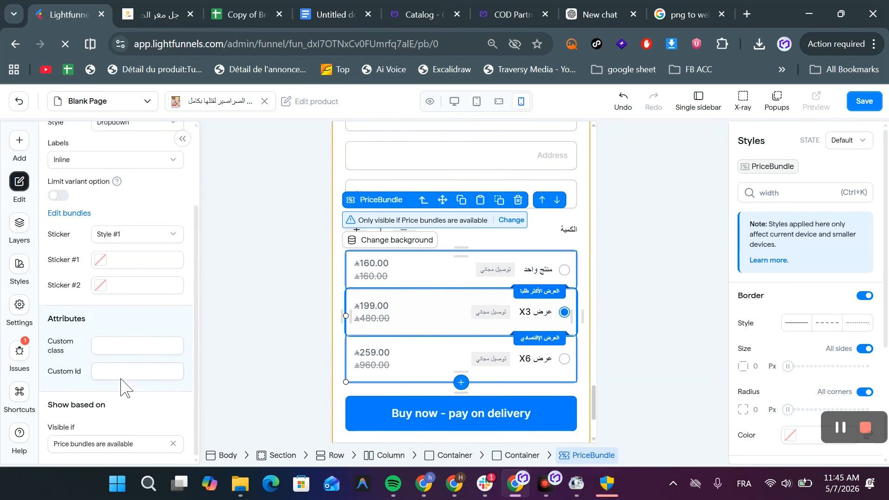
pyautogui.scroll(2, 134, 229)
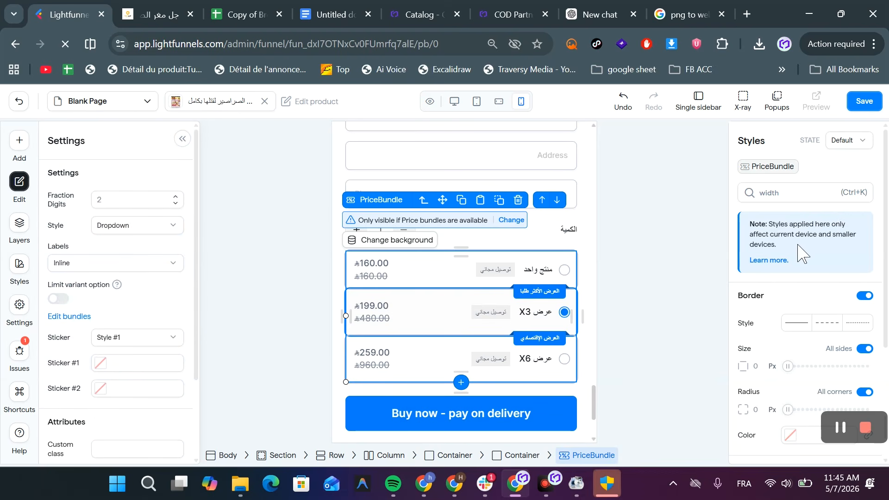
pyautogui.doubleClick(796, 194)
pyautogui.press('BackSpace')
pyautogui.write('BAG')
pyautogui.press('BackSpace')
pyautogui.press('BackSpace')
pyautogui.press('BackSpace')
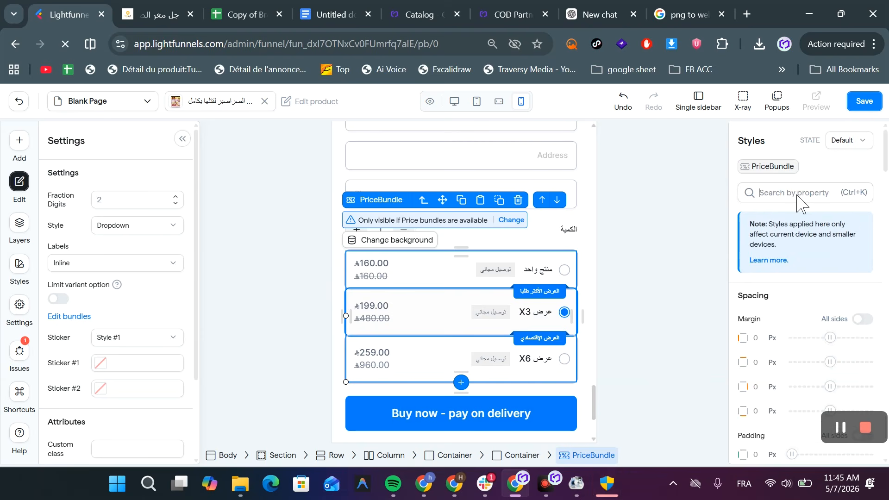
pyautogui.scroll(-20, 790, 276)
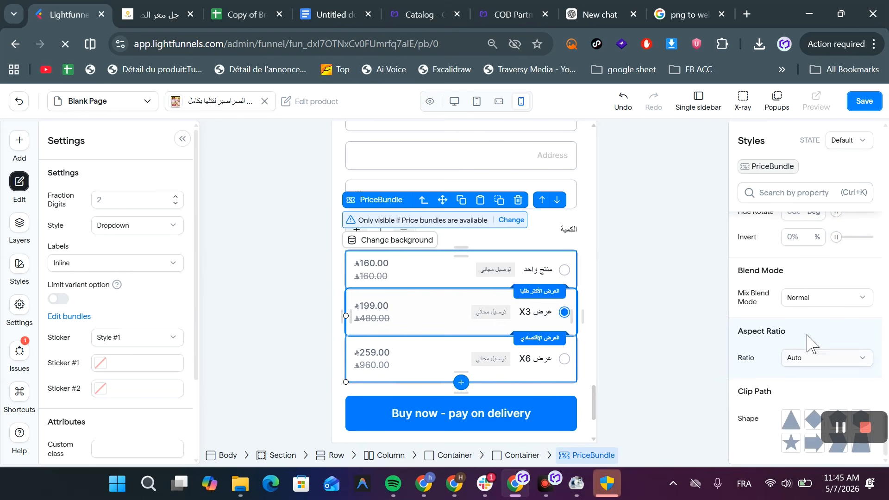
pyautogui.scroll(5, 810, 348)
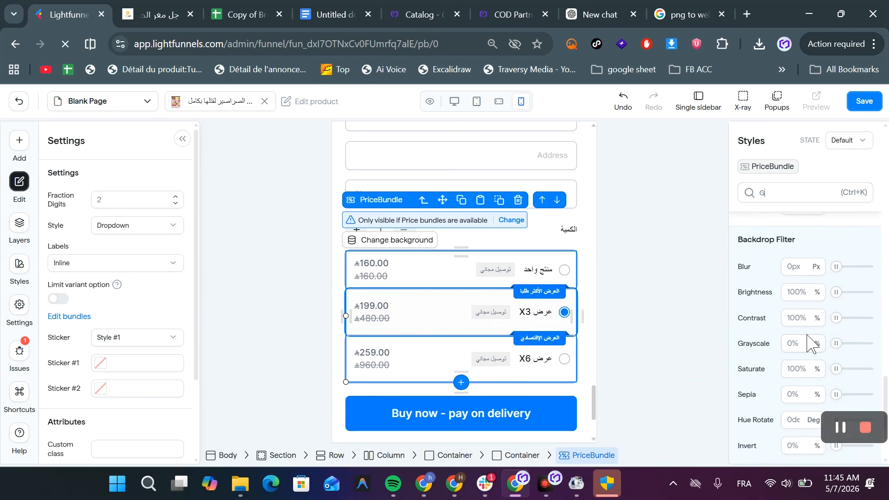
pyautogui.write('GAP')
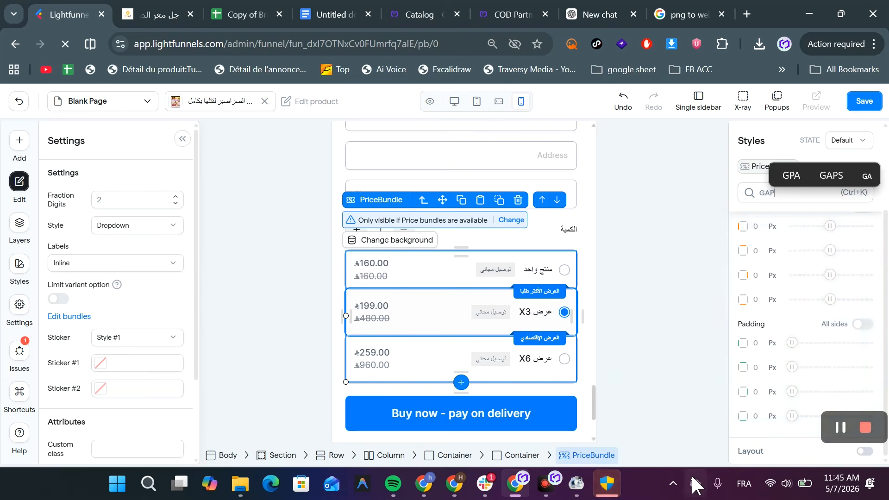
# - Turn on the price bundle's Layout style and compare the Flex, Grid and Block types
pyautogui.click(862, 452)
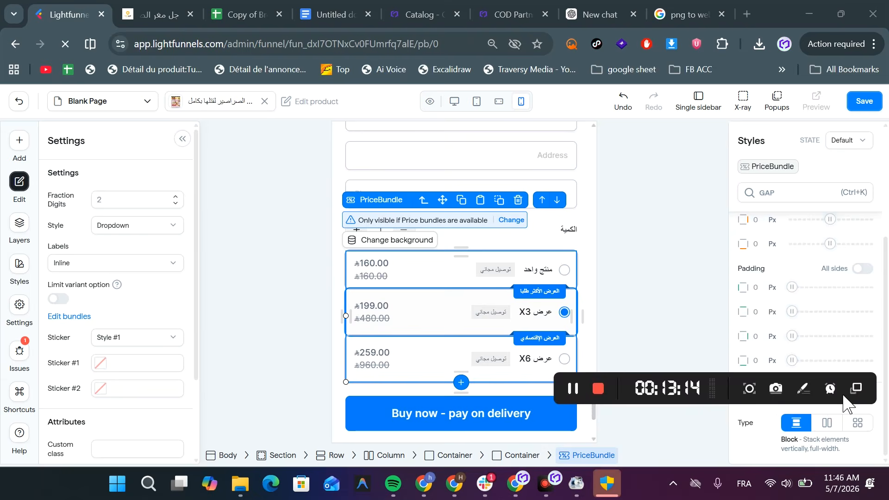
pyautogui.click(827, 424)
pyautogui.scroll(-3, 857, 433)
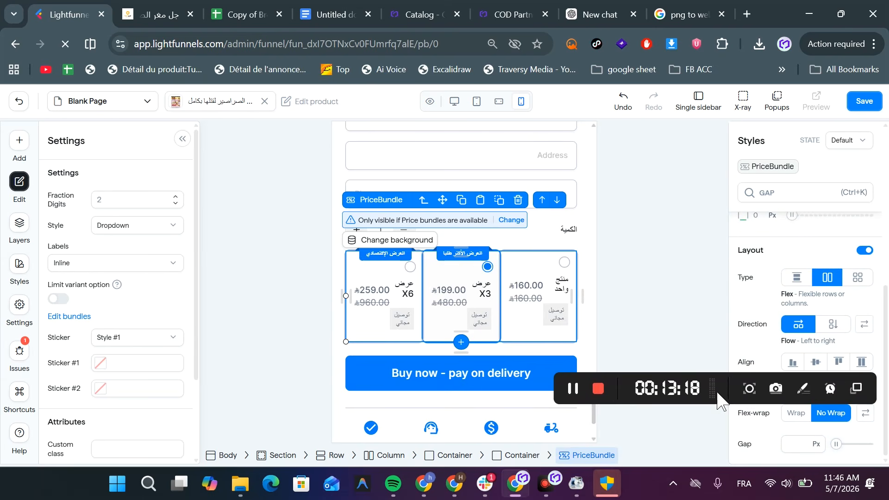
pyautogui.moveTo(716, 392); pyautogui.dragTo(717, 357)
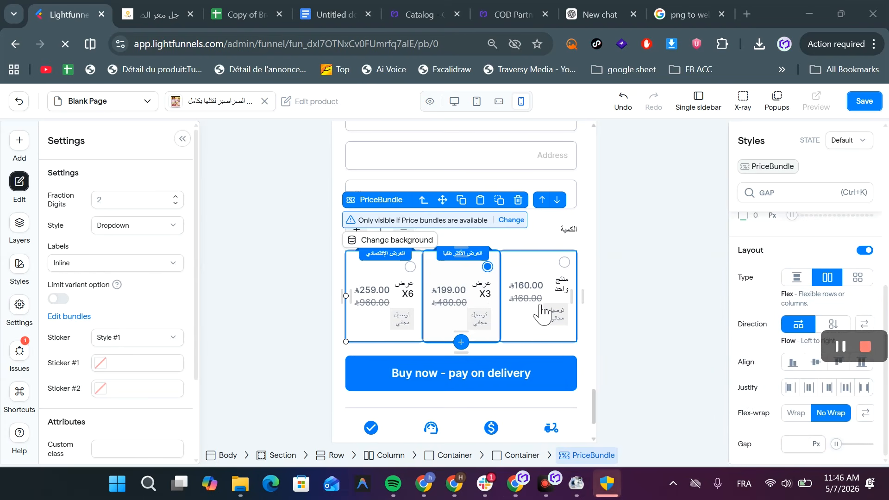
pyautogui.click(796, 277)
pyautogui.click(856, 422)
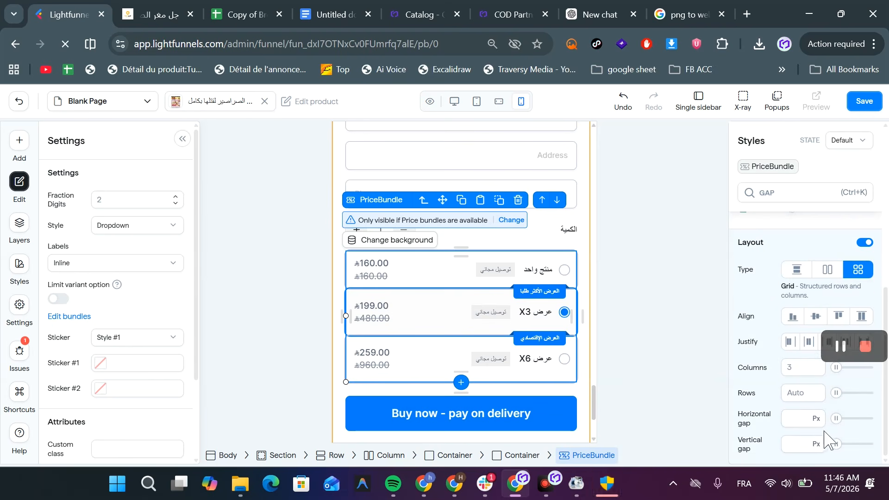
pyautogui.click(796, 269)
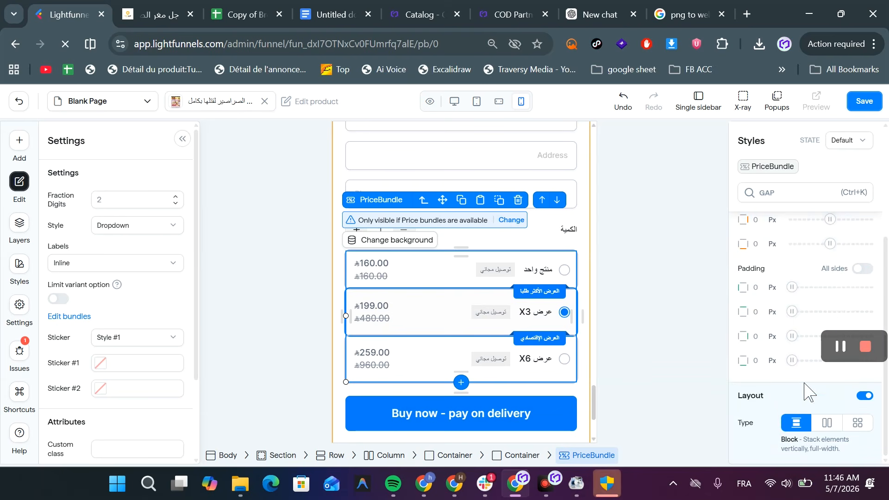
# - Set the price bundle's layout type to Flex with wrapping and a right-to-left flow direction
pyautogui.click(827, 422)
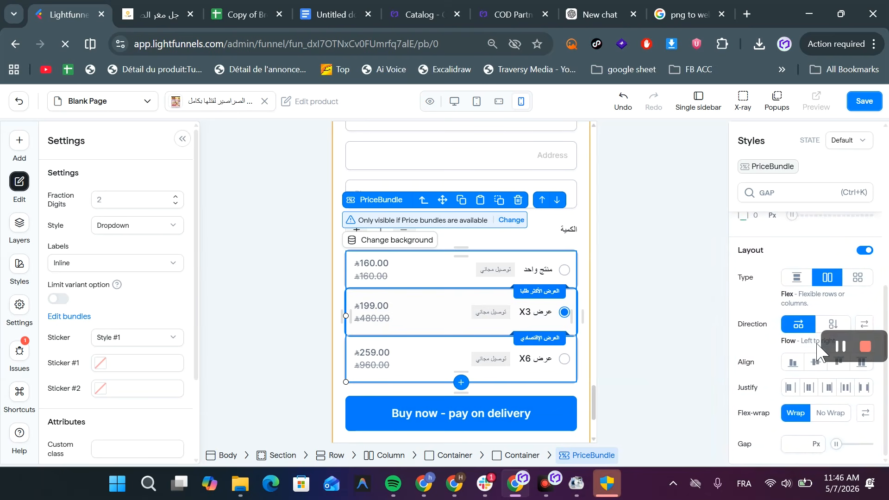
pyautogui.click(832, 324)
pyautogui.click(863, 324)
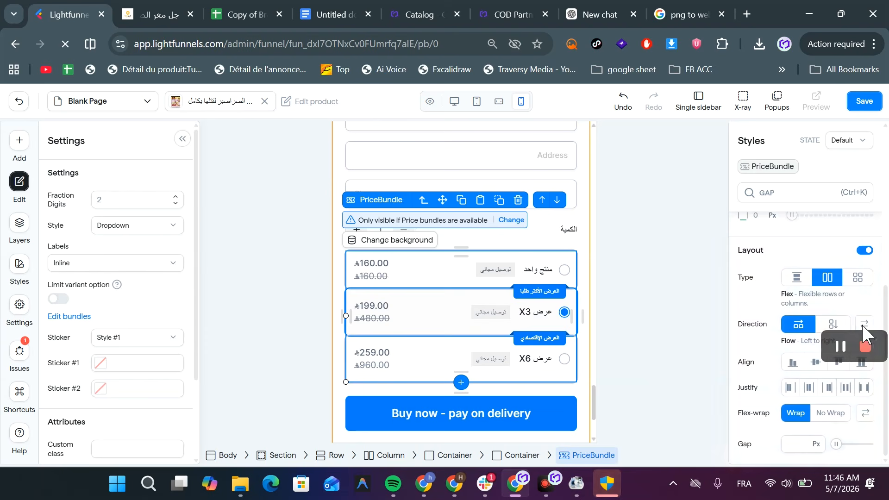
pyautogui.click(799, 324)
pyautogui.click(824, 326)
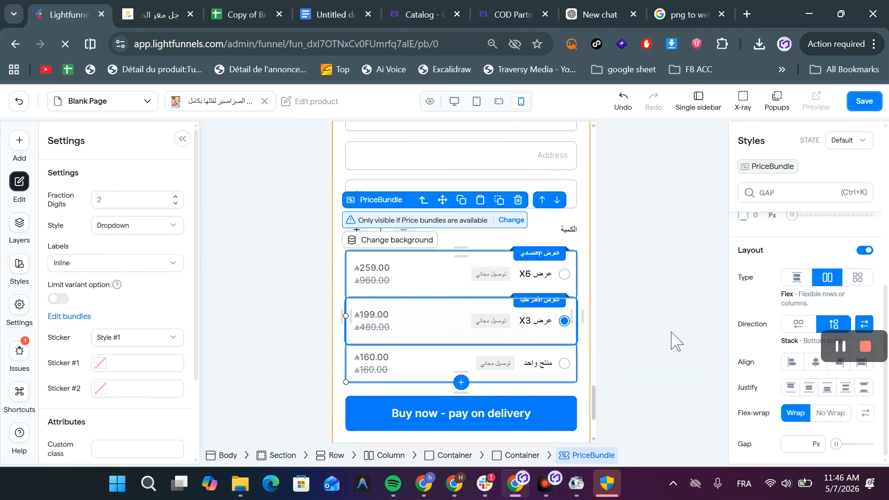
pyautogui.click(804, 325)
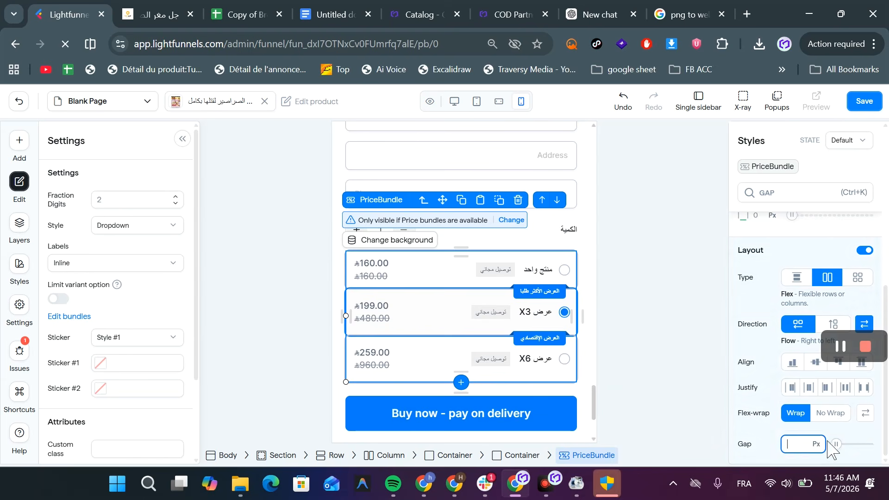
# - Set the gap between the price bundle offers to 13 px and save the page
pyautogui.moveTo(835, 445)
pyautogui.mouseDown()
pyautogui.moveTo(846, 444)
pyautogui.moveTo(832, 448)
pyautogui.mouseUp()
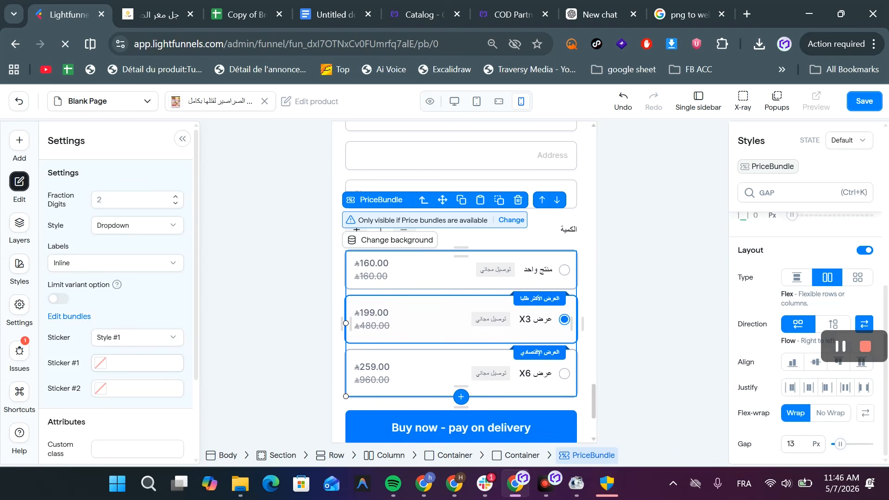
pyautogui.scroll(4, 470, 192)
pyautogui.scroll(-3, 470, 193)
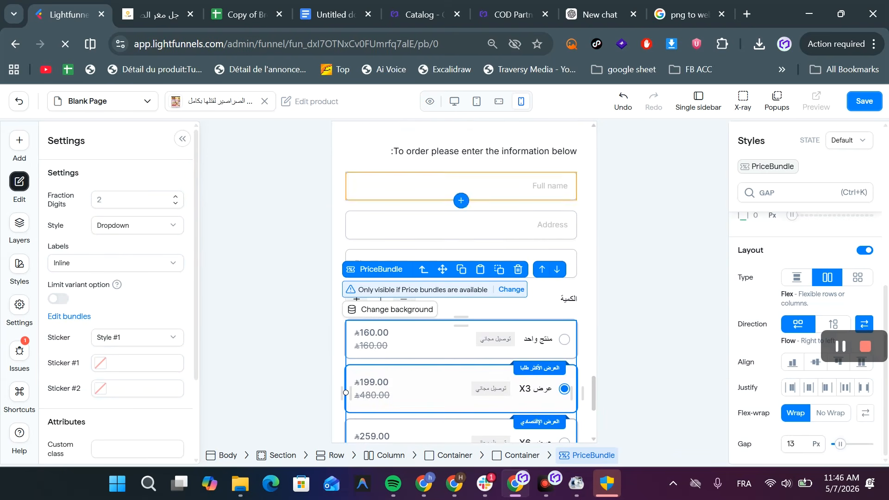
pyautogui.click(862, 103)
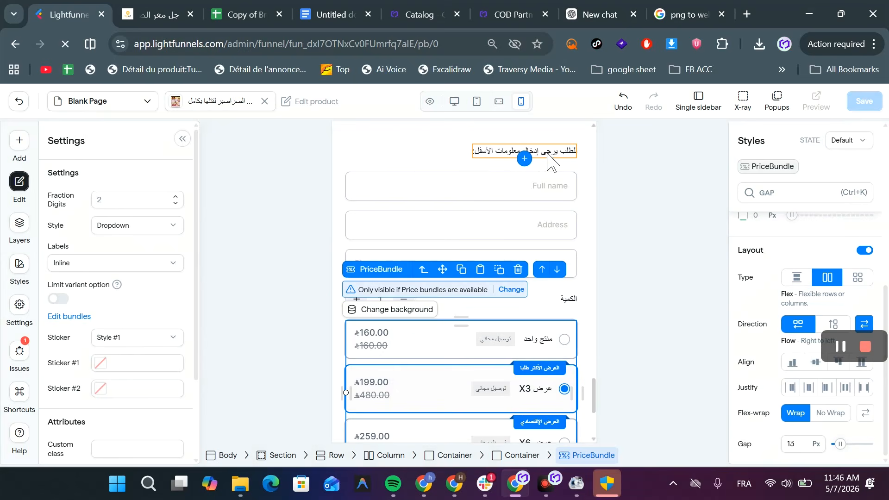
# - Replace the full name field's placeholder with its Arabic translation "الاسم الكامل"
pyautogui.click(477, 155)
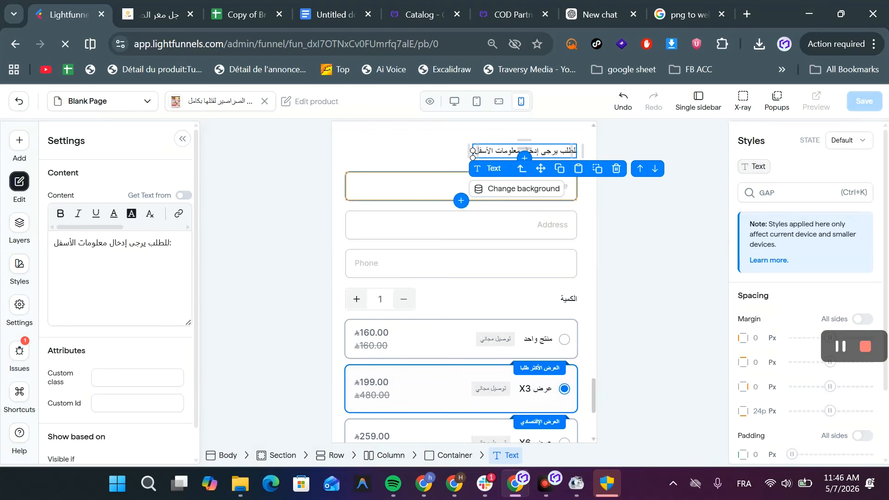
pyautogui.click(463, 227)
pyautogui.click(463, 264)
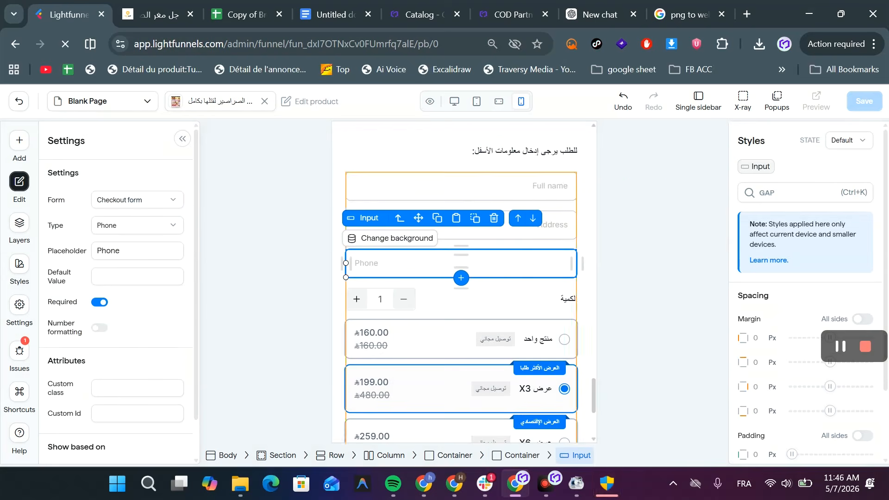
pyautogui.click(548, 180)
pyautogui.tripleClick(118, 252)
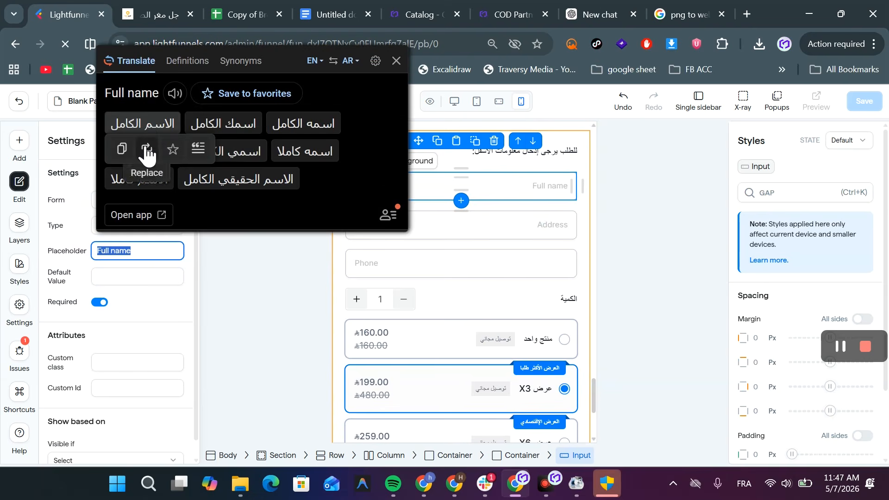
pyautogui.click(145, 153)
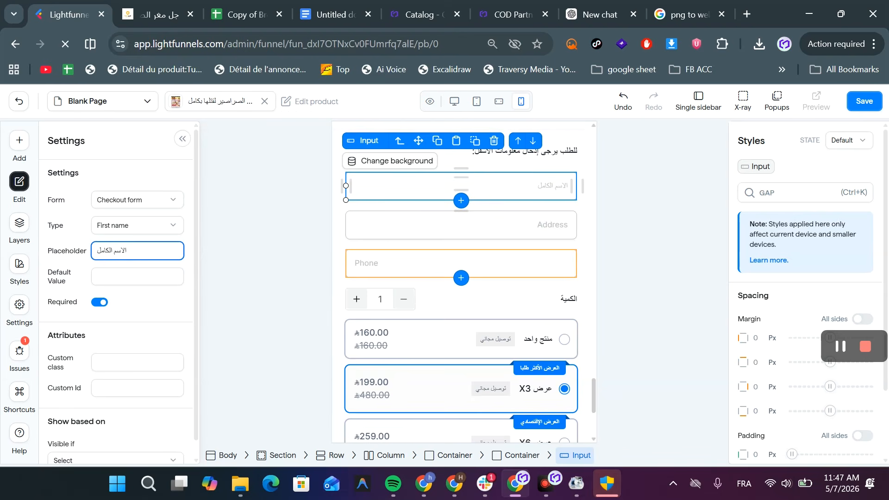
# - Replace the address field's placeholder with its Arabic translation "عنوان"
pyautogui.click(463, 225)
pyautogui.doubleClick(130, 250)
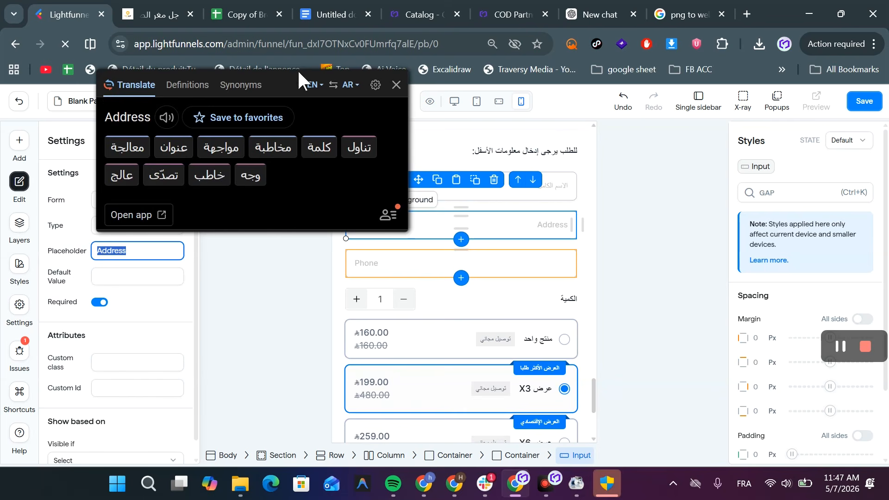
pyautogui.click(673, 483)
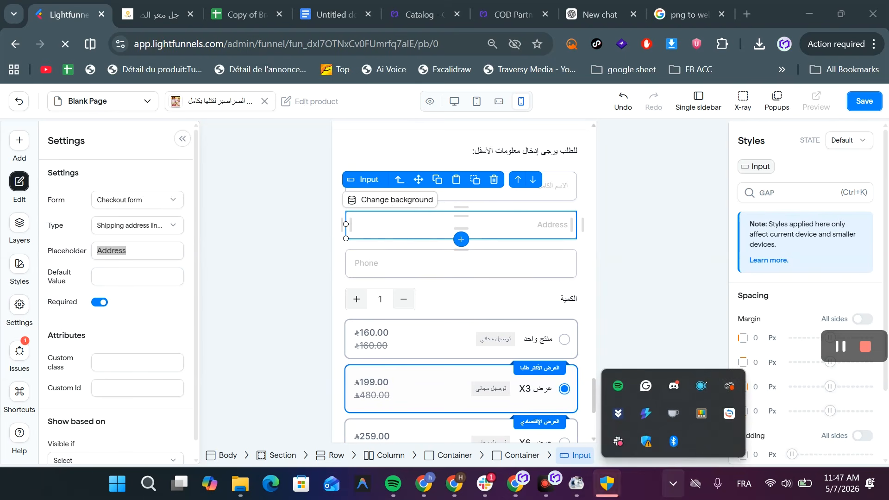
pyautogui.click(462, 237)
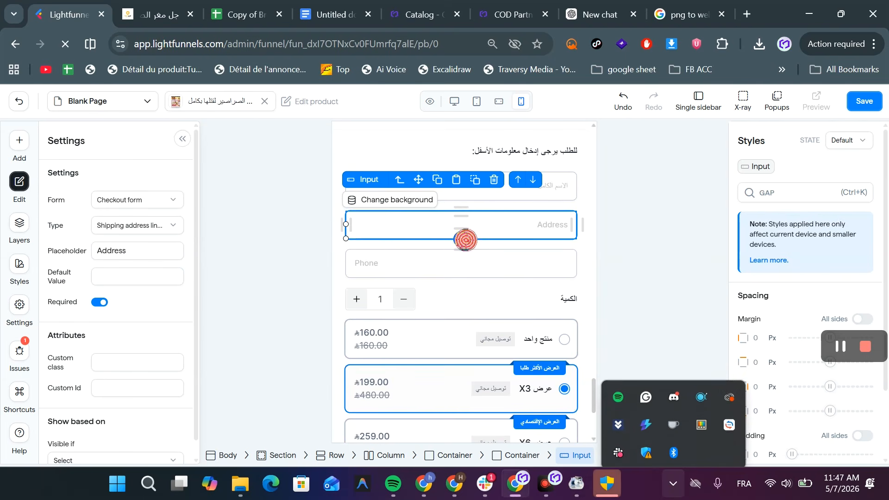
pyautogui.doubleClick(124, 251)
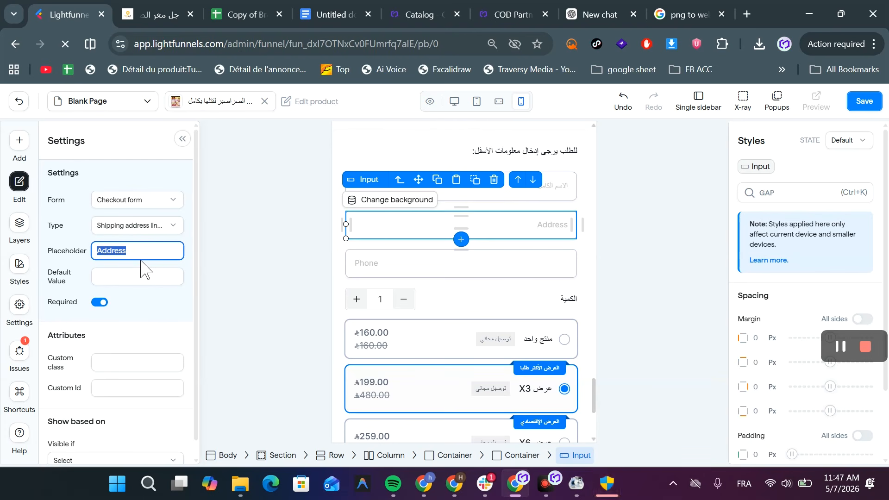
pyautogui.hotkey('ctrl', 'c')
pyautogui.hotkey('ctrl', 'c')
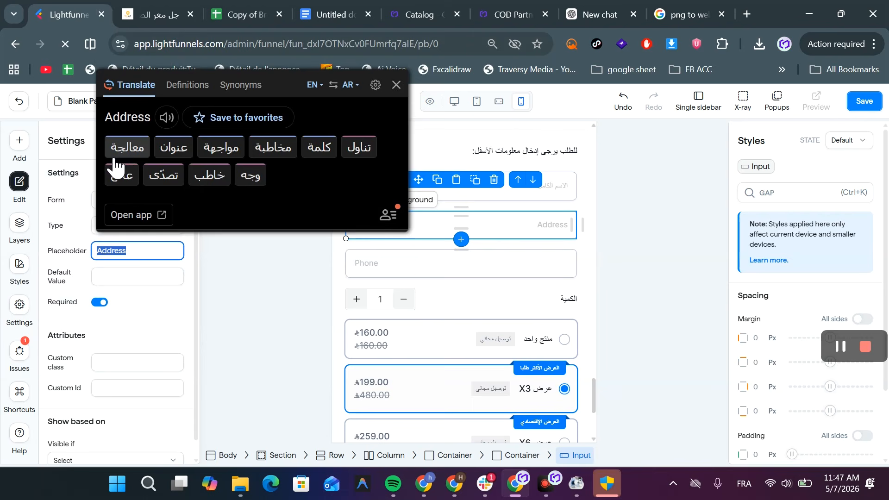
pyautogui.moveTo(175, 152)
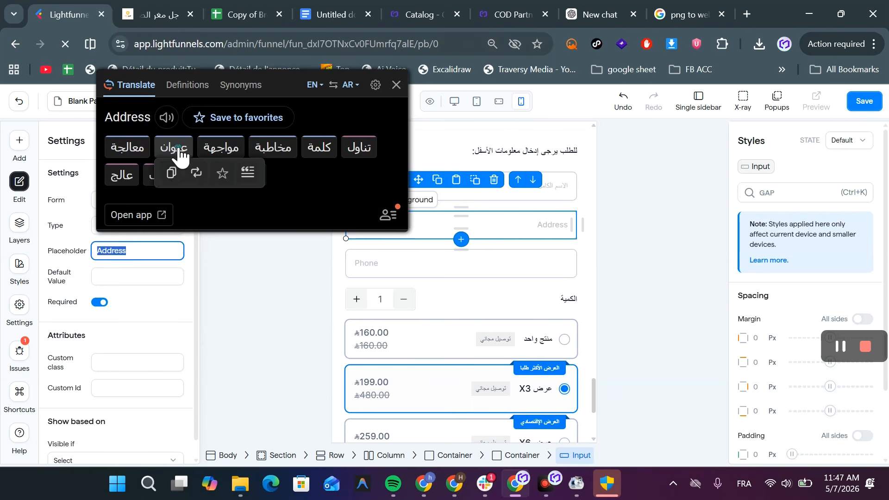
pyautogui.click(196, 172)
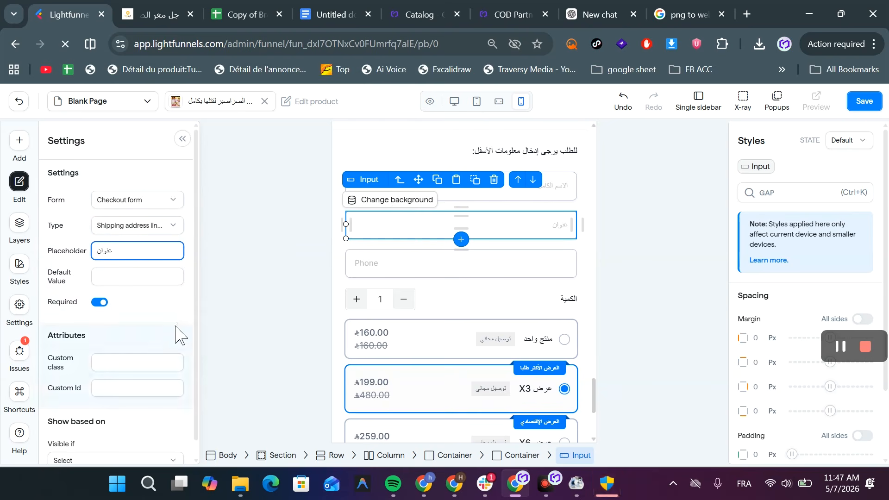
# - Replace the phone field's placeholder with its Arabic translation "هاتف" and save the page
pyautogui.click(351, 262)
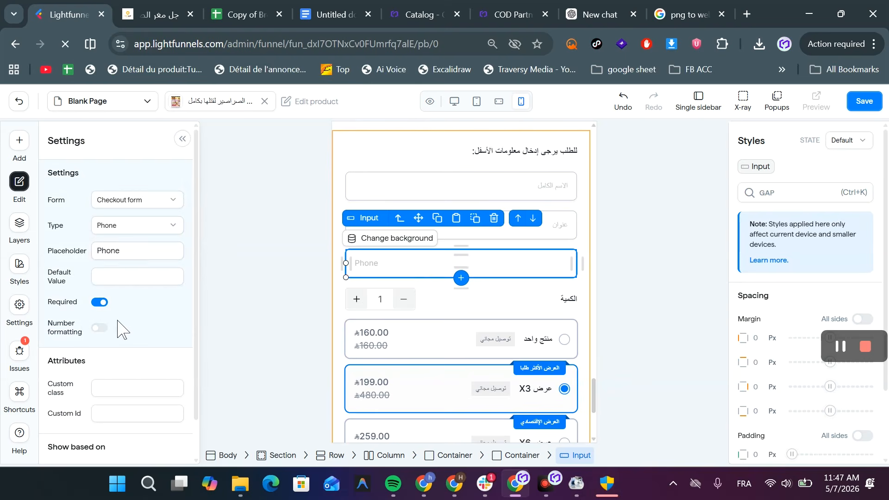
pyautogui.doubleClick(108, 250)
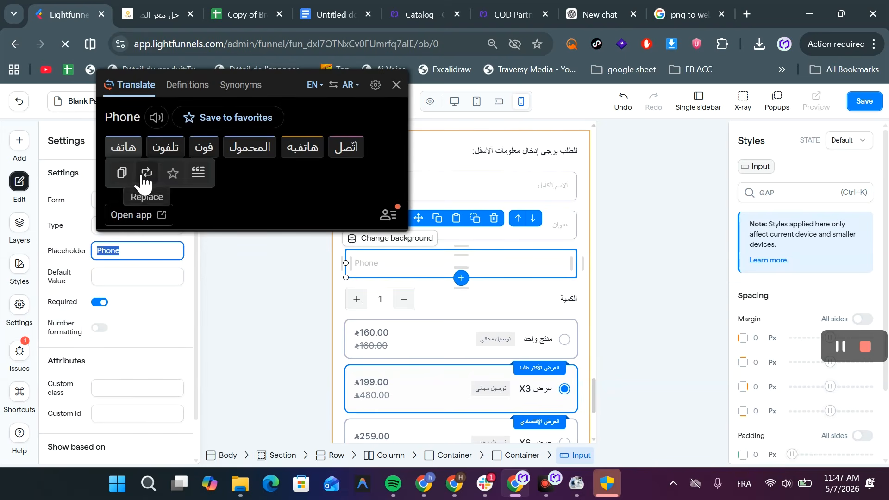
pyautogui.click(145, 174)
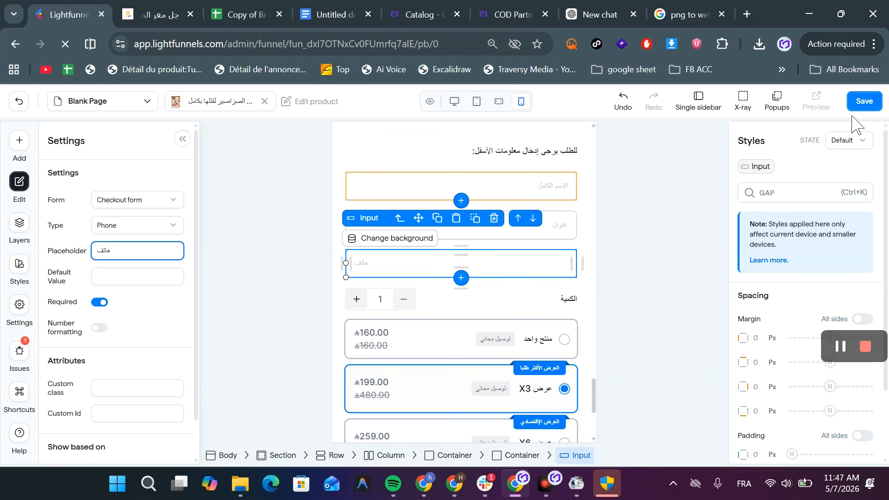
pyautogui.click(864, 101)
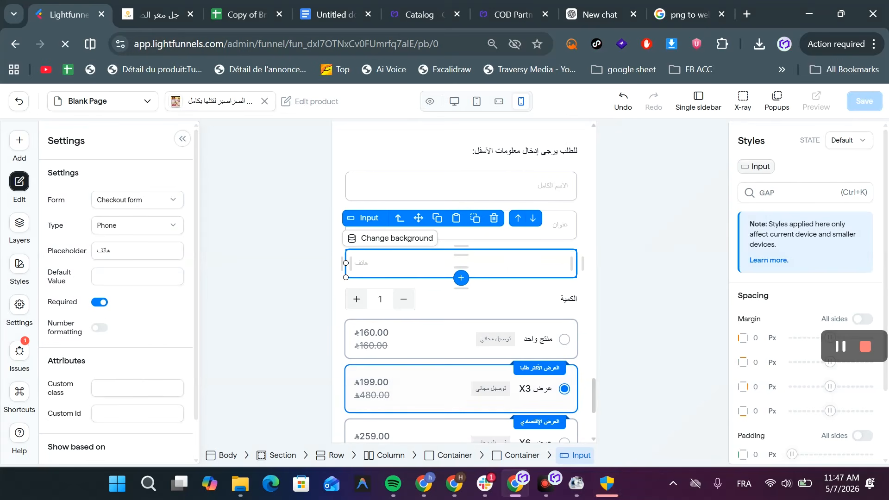
# - Find the direction style for the phone field and set it to Right to left
pyautogui.press('BackSpace')
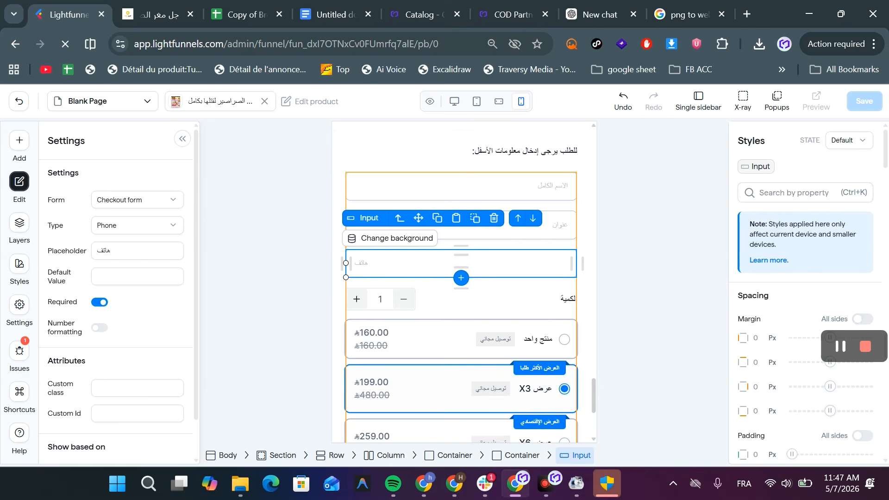
pyautogui.write('DE')
pyautogui.press('BackSpace')
pyautogui.write('IREC')
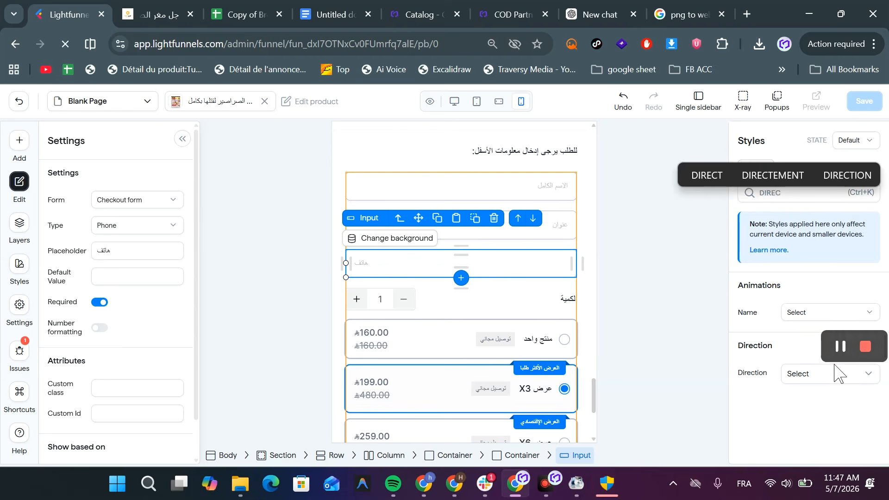
pyautogui.click(817, 375)
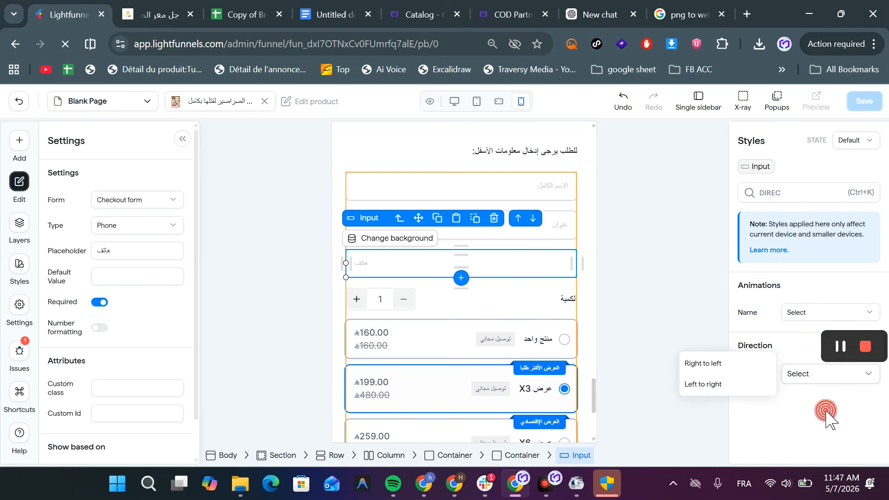
pyautogui.click(716, 386)
pyautogui.click(802, 379)
pyautogui.click(708, 366)
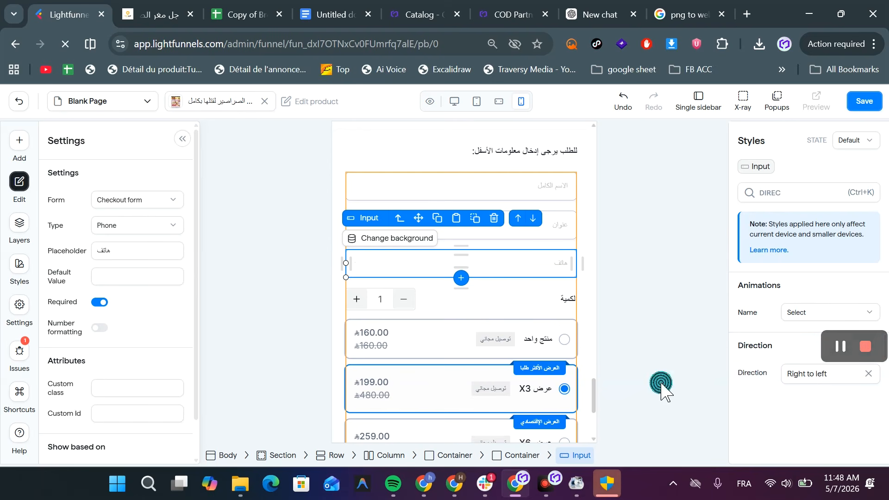
# - Review the page from the product images down to the order form and its trust icons
pyautogui.scroll(-2, 623, 257)
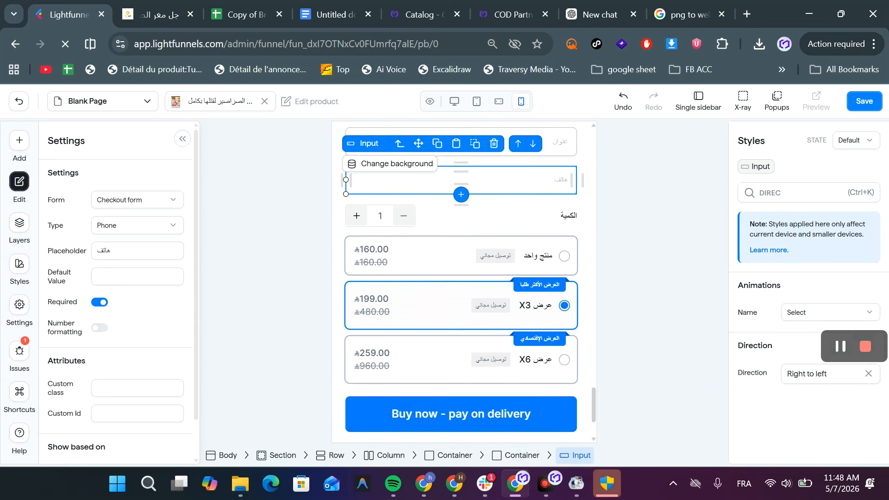
pyautogui.scroll(5, 623, 257)
pyautogui.scroll(-6, 461, 292)
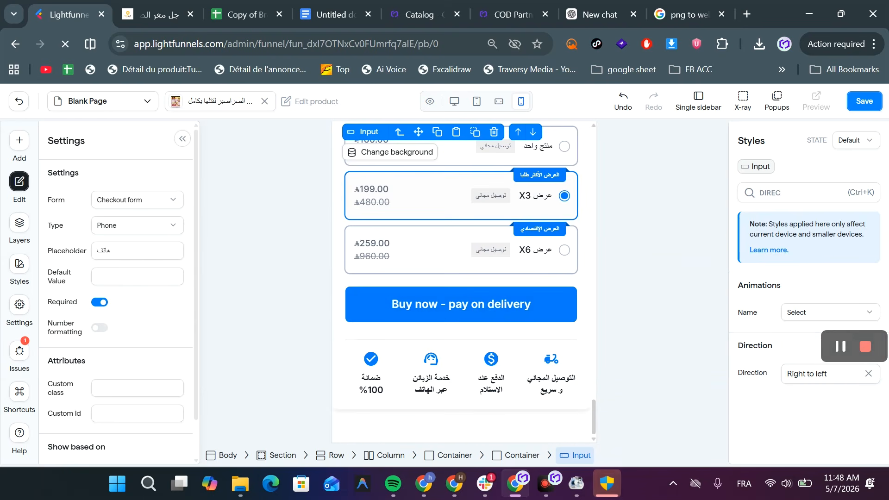
pyautogui.scroll(15, 462, 361)
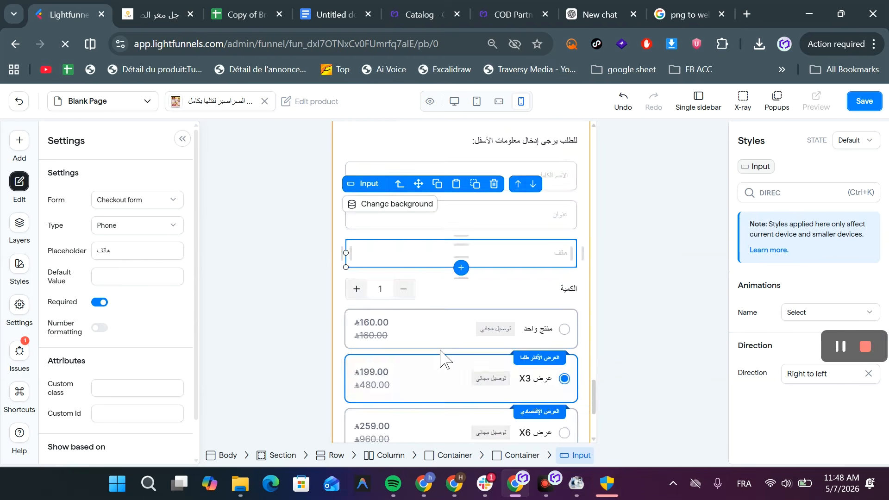
pyautogui.scroll(15, 440, 356)
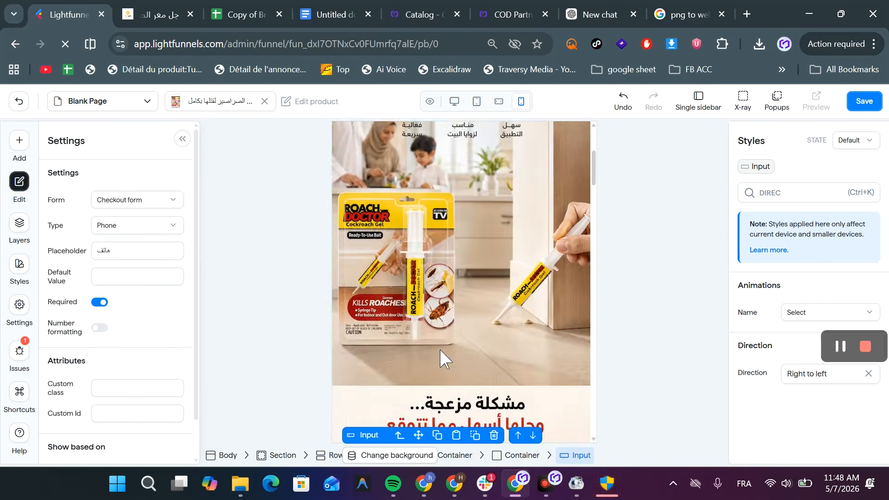
pyautogui.scroll(-15, 528, 197)
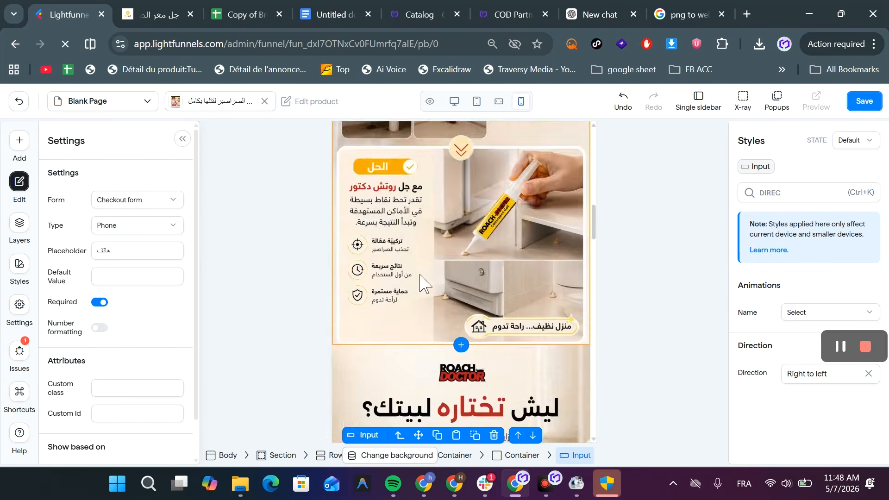
pyautogui.scroll(-6, 422, 285)
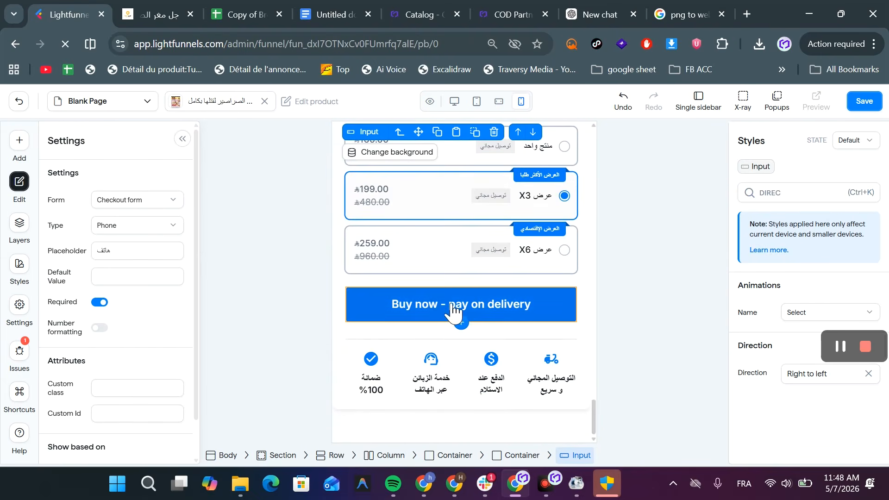
# - Replace the "Buy now - pay on delivery" button text with its Arabic translation "اشتري الآن - ادفع عند التسليم"
pyautogui.click(405, 302)
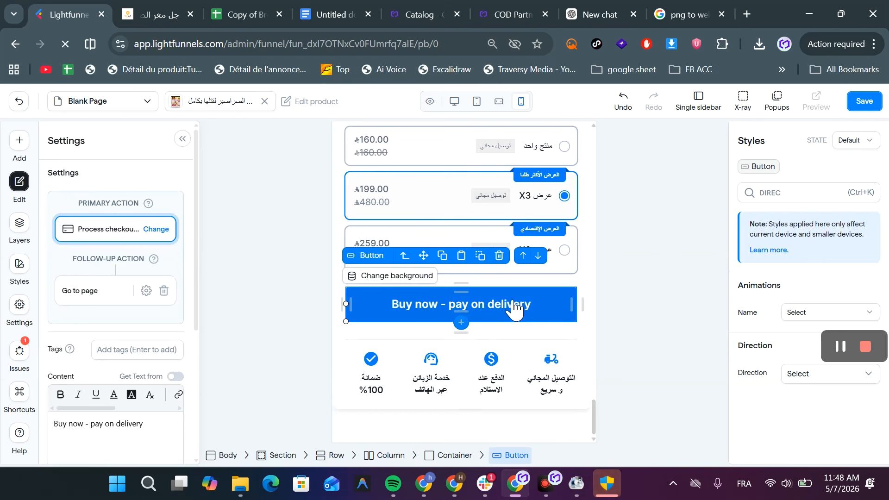
pyautogui.scroll(-2, 93, 324)
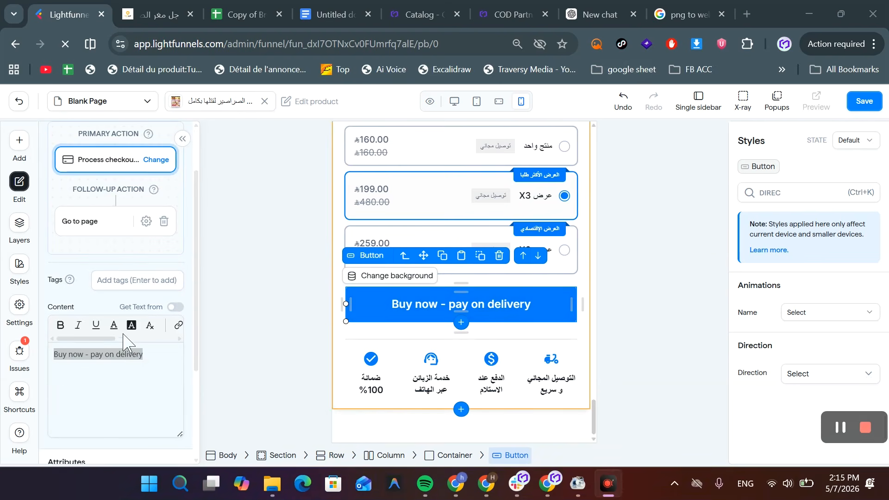
pyautogui.tripleClick(125, 354)
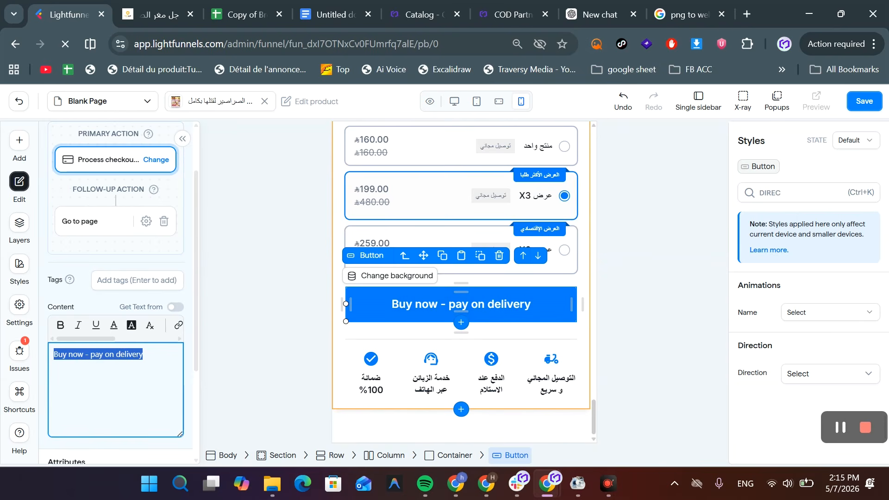
pyautogui.hotkey('ctrl', 'c')
pyautogui.hotkey('ctrl', 'c')
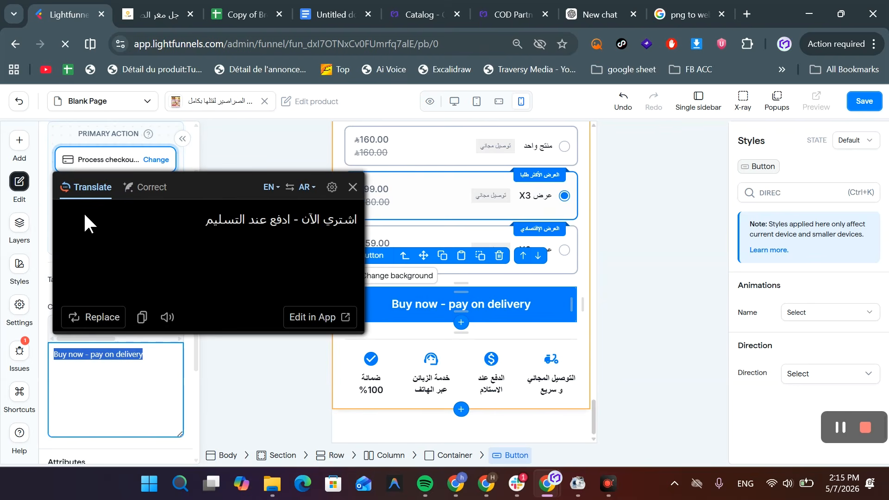
pyautogui.click(95, 317)
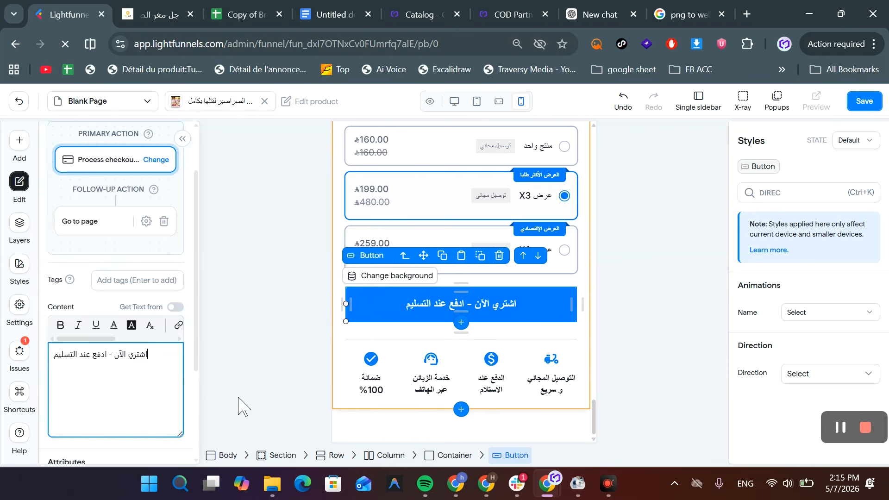
# - Open the funnel styles and compare the Primary Color and Secondary Color settings with the page's images and form
pyautogui.scroll(1, 462, 309)
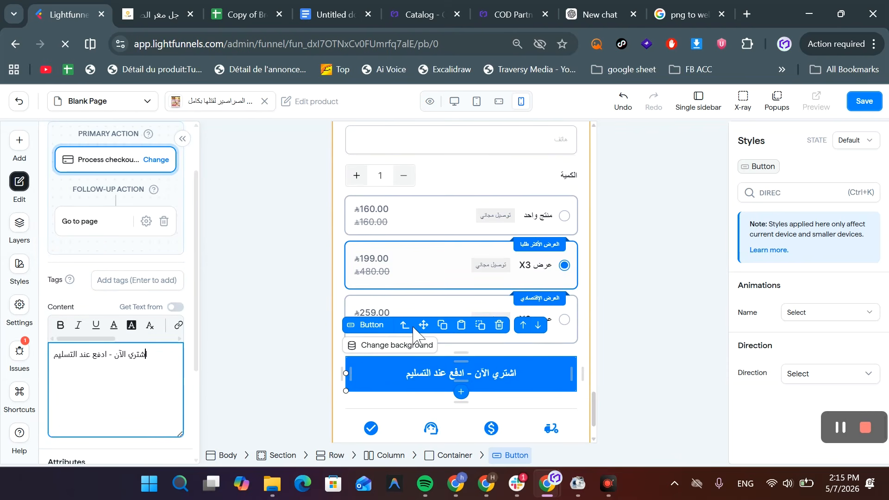
pyautogui.scroll(-8, 435, 287)
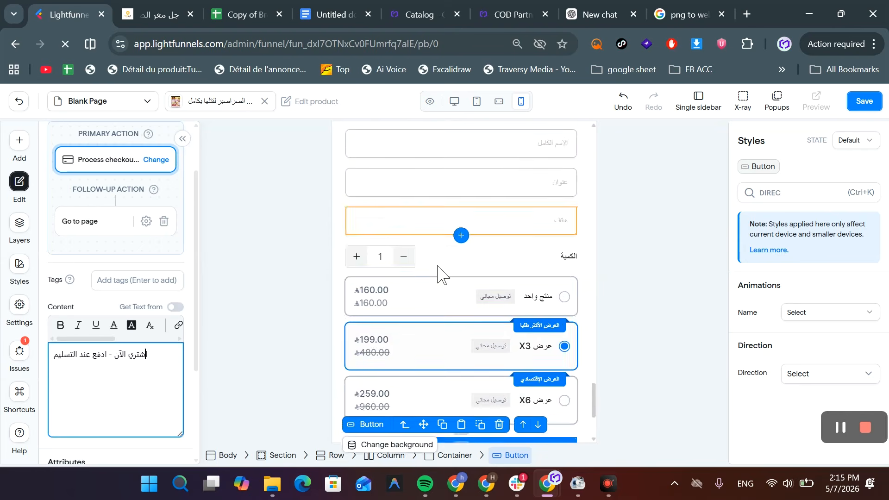
pyautogui.scroll(6, 426, 307)
pyautogui.scroll(1, 426, 270)
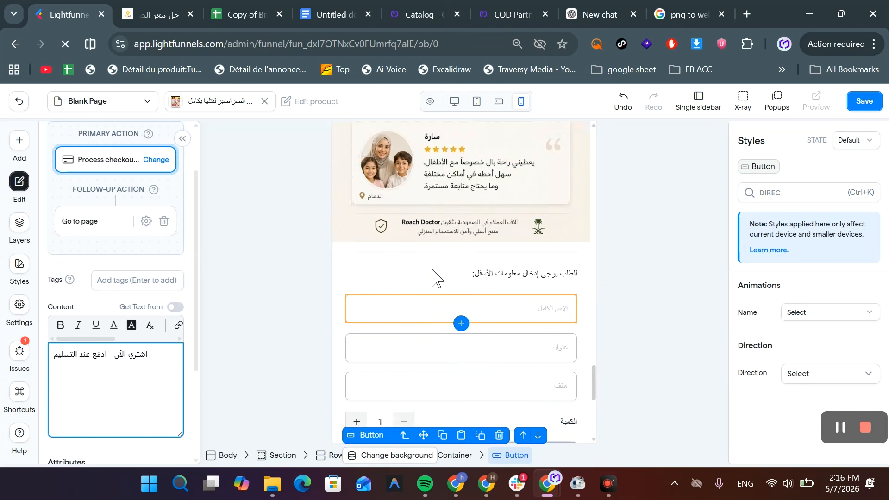
pyautogui.click(21, 266)
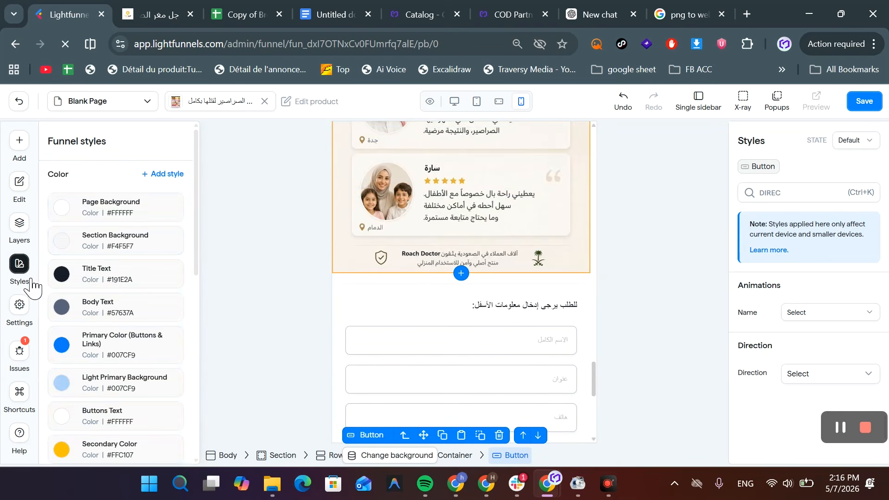
pyautogui.click(69, 349)
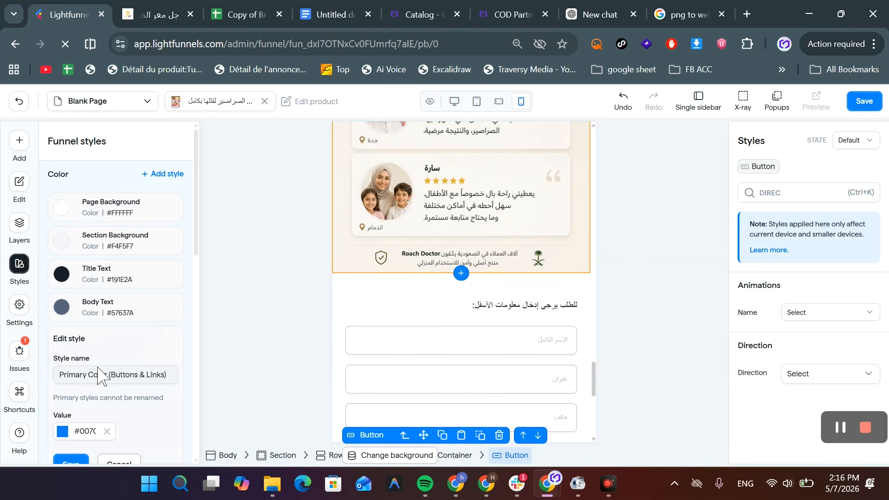
pyautogui.scroll(-3, 93, 371)
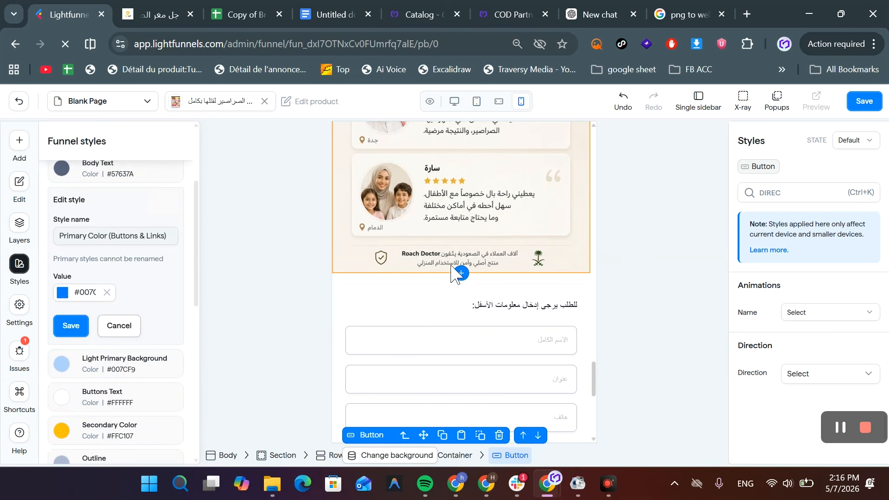
pyautogui.scroll(12, 427, 284)
pyautogui.scroll(-5, 426, 284)
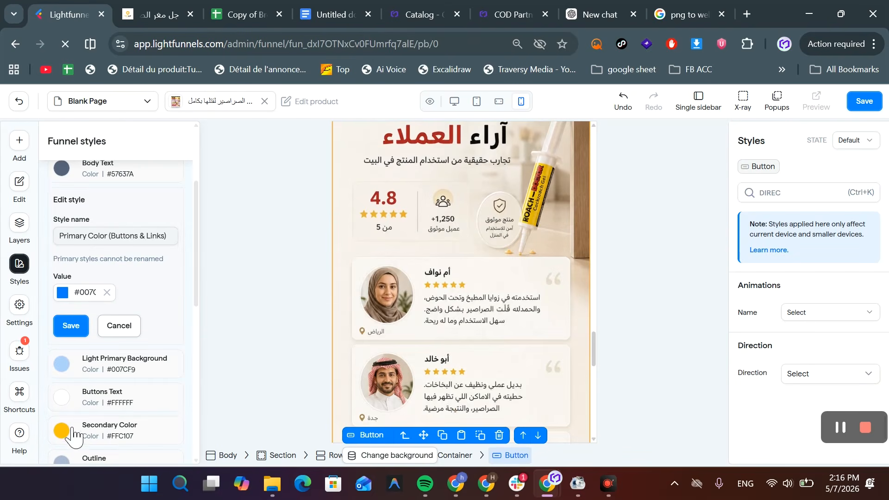
pyautogui.click(72, 433)
pyautogui.scroll(-10, 401, 303)
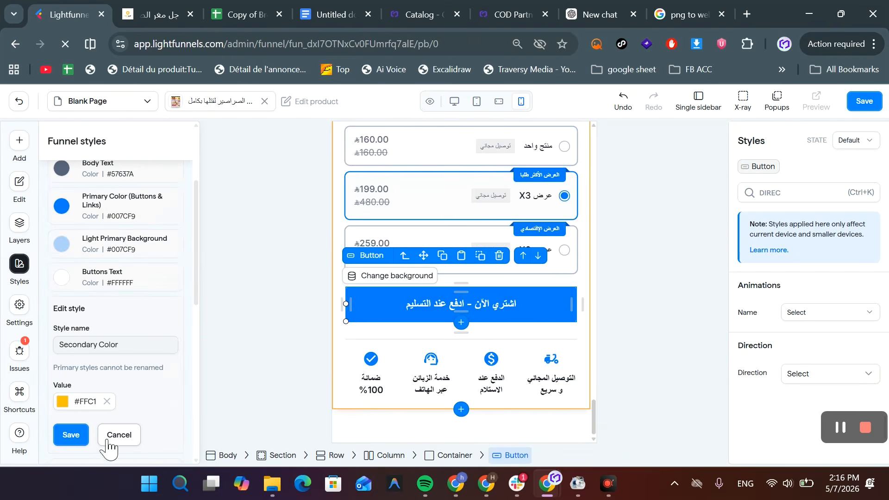
pyautogui.click(108, 442)
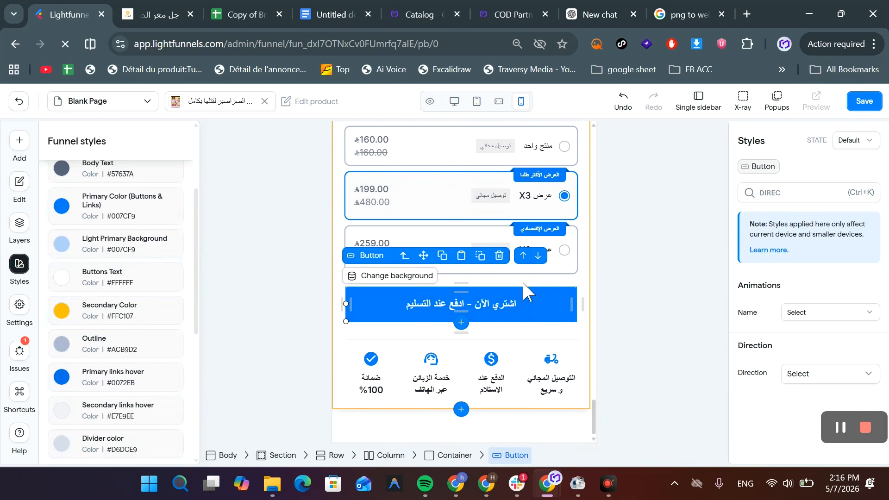
# - Try an orange Primary Color (Buttons & Links), #F98700, for the funnel
pyautogui.scroll(3, 523, 284)
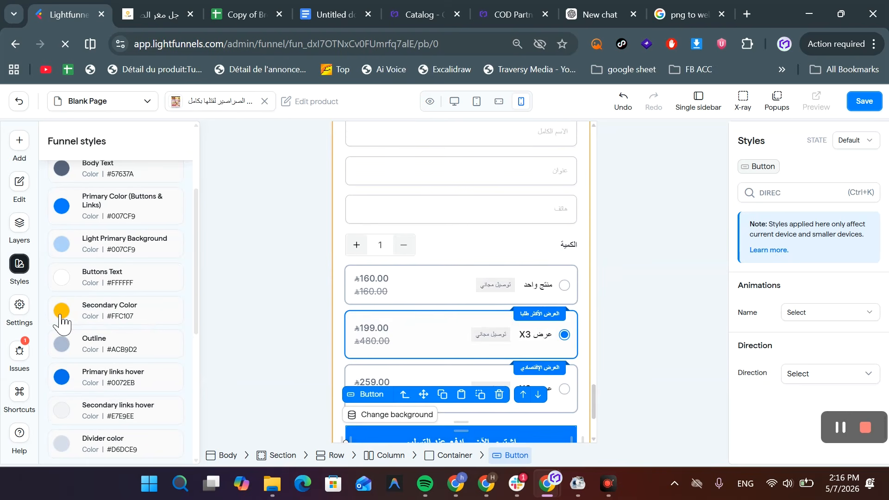
pyautogui.scroll(3, 60, 321)
pyautogui.click(69, 340)
pyautogui.scroll(-3, 81, 366)
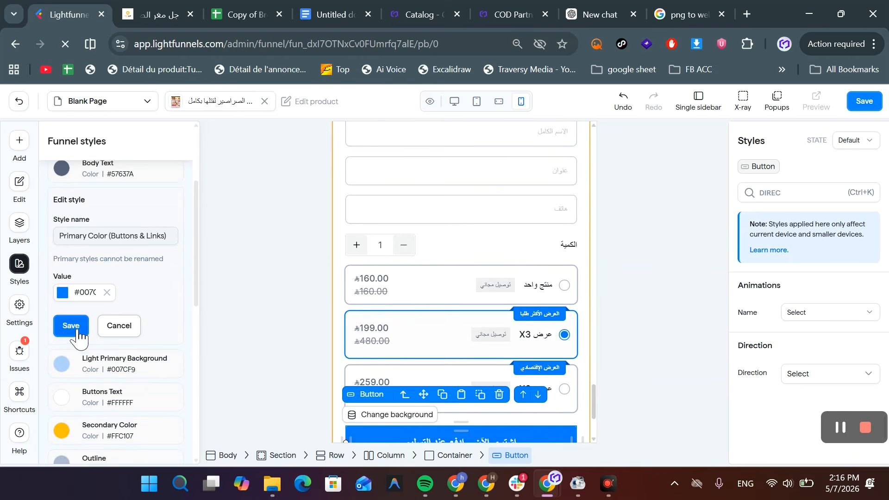
pyautogui.click(63, 292)
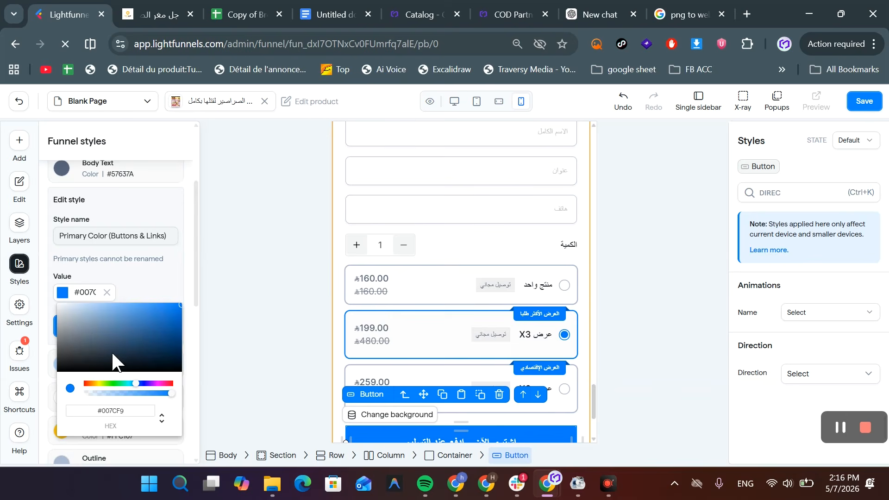
pyautogui.click(93, 384)
pyautogui.moveTo(94, 383); pyautogui.dragTo(92, 383)
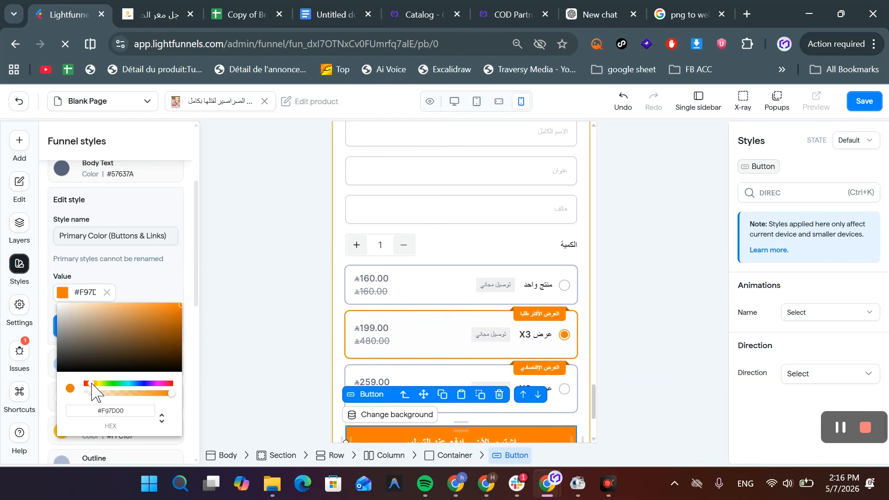
# - Compare the orange with the product images and shift the Primary Color to a deeper orange, #F96200
pyautogui.scroll(15, 531, 254)
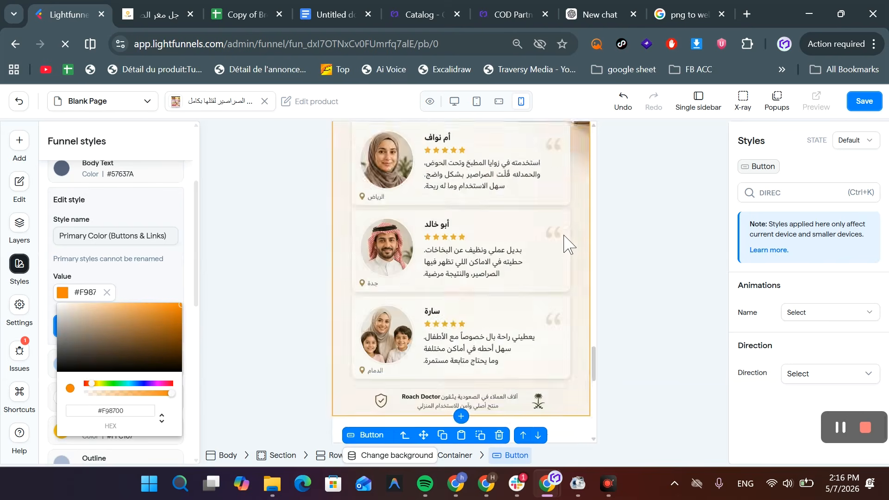
pyautogui.scroll(5, 563, 244)
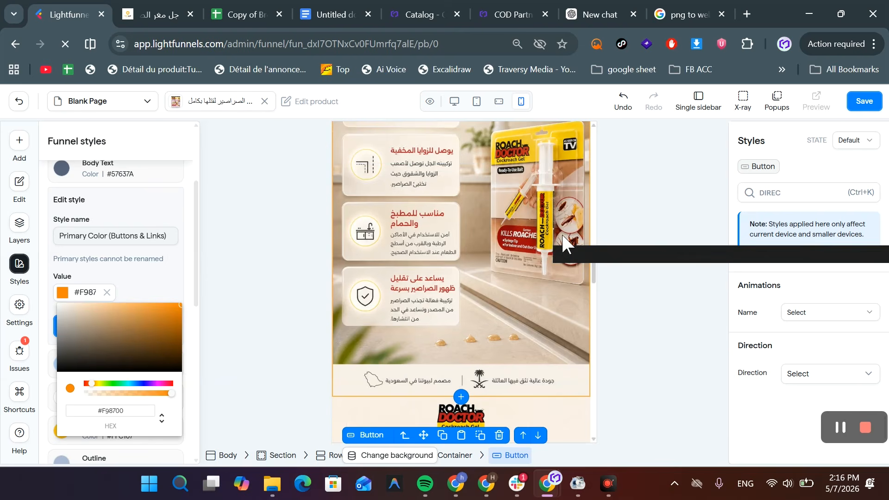
pyautogui.moveTo(93, 384); pyautogui.dragTo(89, 384)
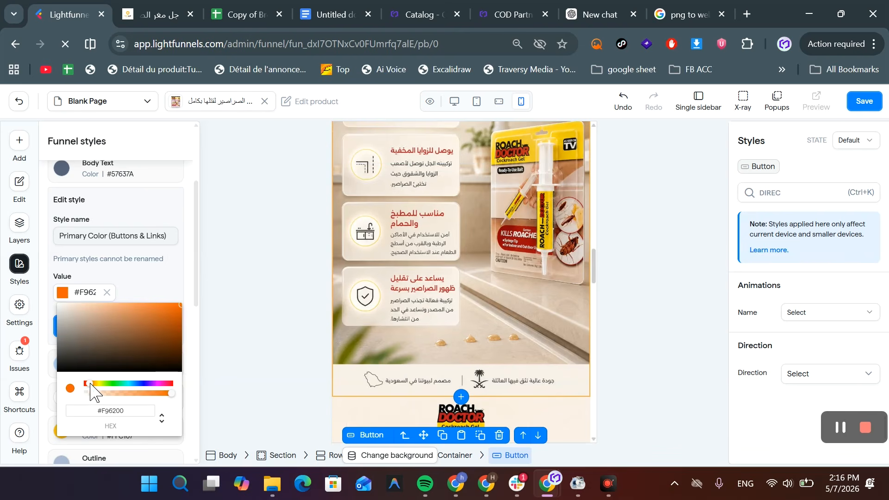
pyautogui.scroll(-10, 489, 266)
pyautogui.scroll(-6, 491, 271)
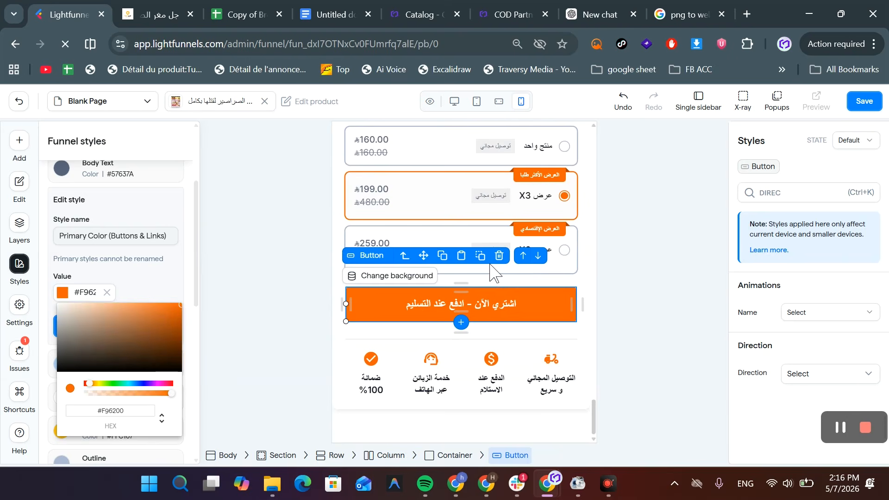
# - Sample the red of the numbered step badges in the usage instructions image
pyautogui.scroll(15, 491, 271)
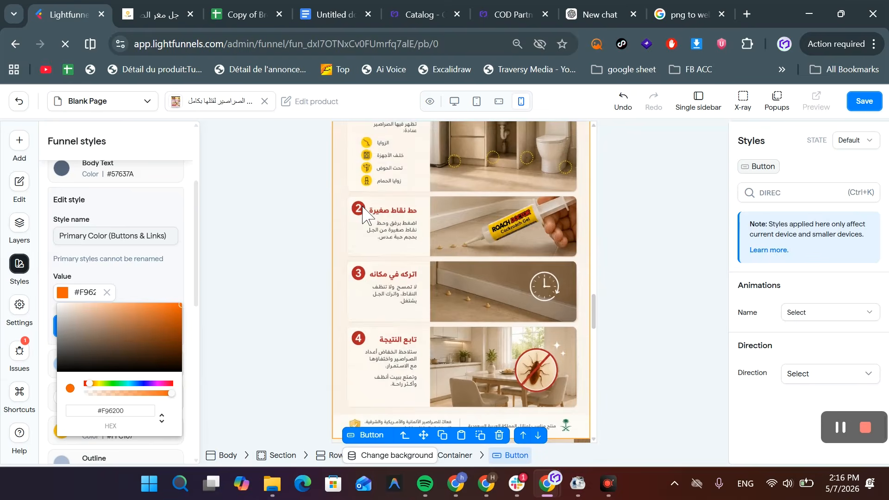
pyautogui.click(434, 225)
pyautogui.click(574, 201)
pyautogui.click(581, 110)
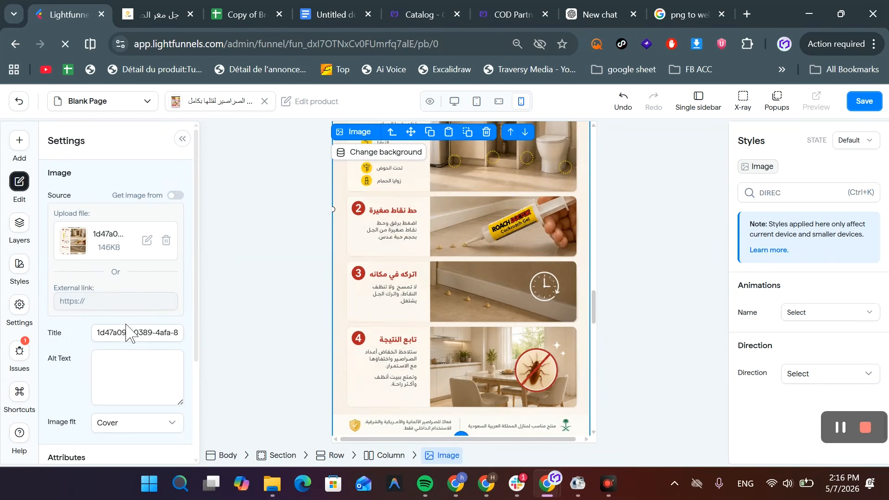
# - Set the Primary Color (Buttons & Links) style to the sampled red #B42425, check it on the order form and save the style
pyautogui.click(19, 265)
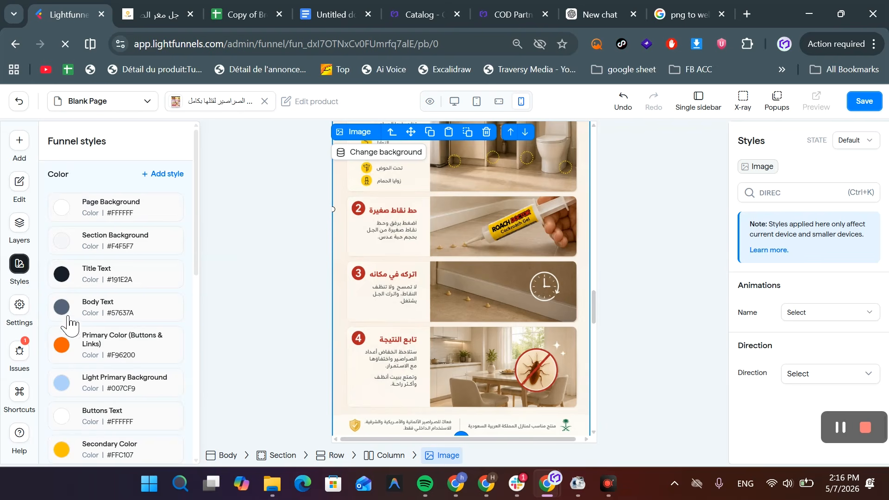
pyautogui.click(93, 348)
pyautogui.click(81, 433)
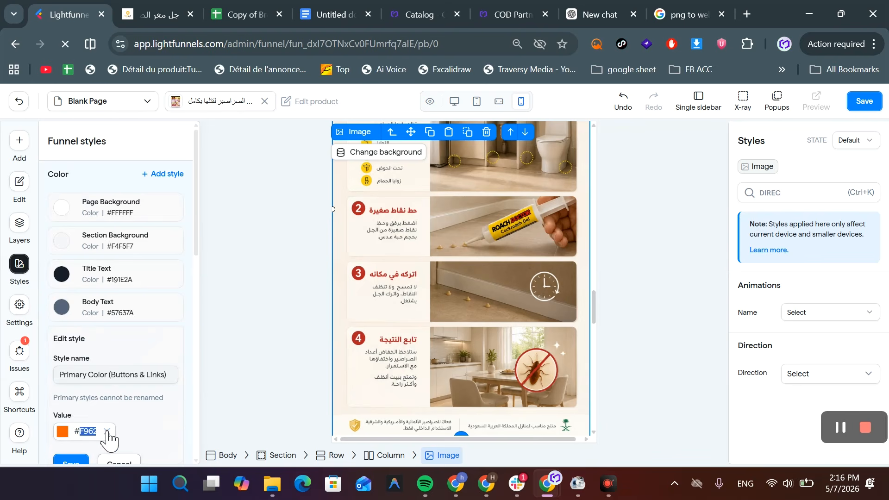
pyautogui.press('BackSpace')
pyautogui.click(91, 427)
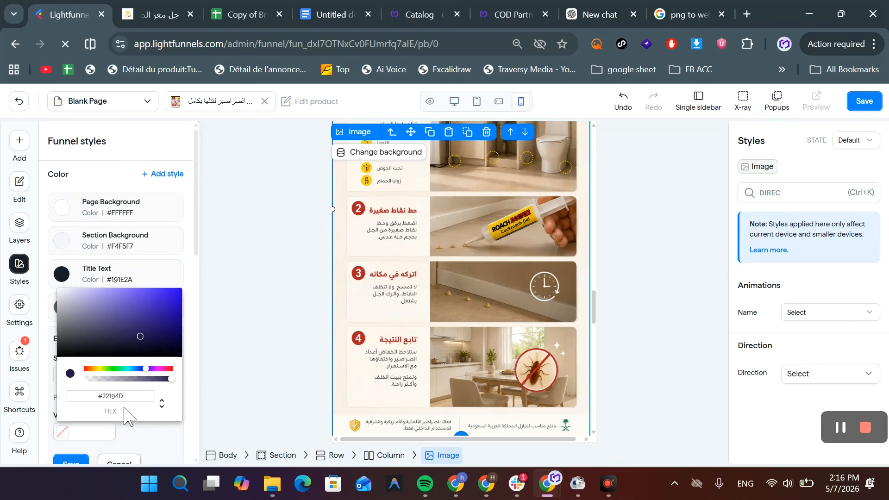
pyautogui.hotkey('ctrl', 'a')
pyautogui.hotkey('ctrl', 'v')
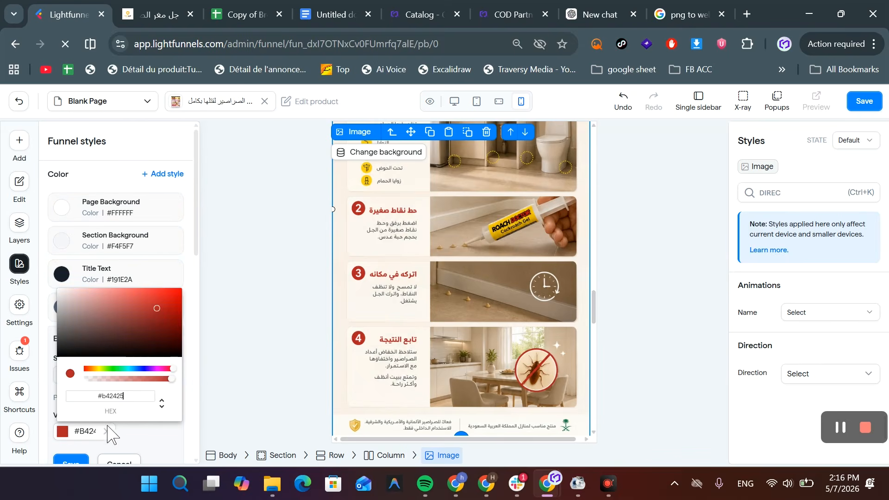
pyautogui.click(137, 434)
pyautogui.scroll(-12, 458, 317)
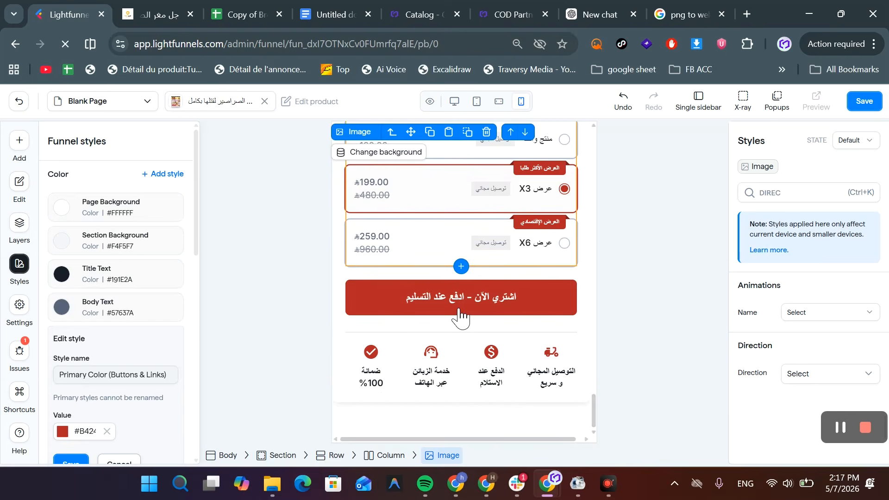
pyautogui.scroll(5, 542, 323)
pyautogui.scroll(-5, 542, 323)
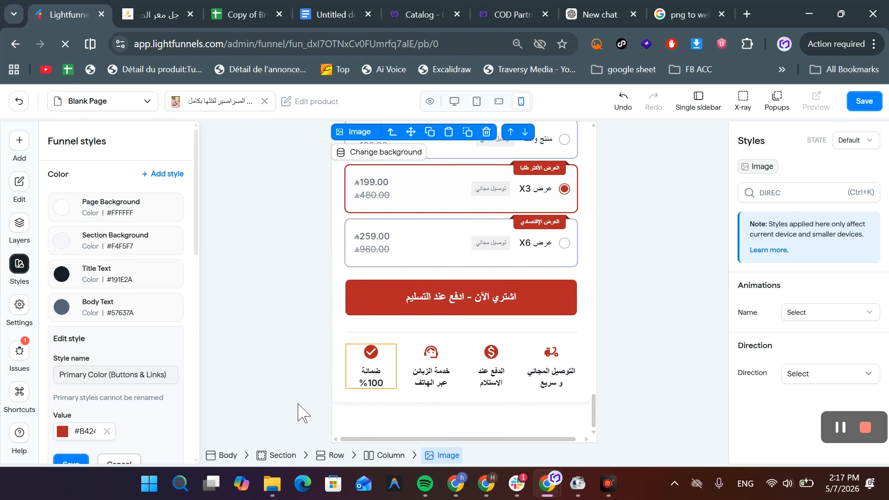
pyautogui.click(84, 461)
# - Examine the remaining funnel colour styles for any other colours that need matching to the red form
pyautogui.scroll(-3, 116, 387)
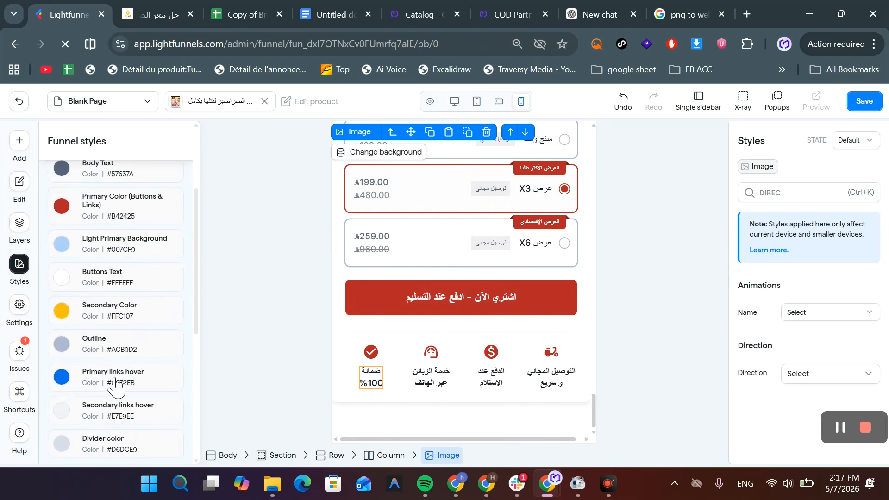
pyautogui.scroll(-5, 99, 389)
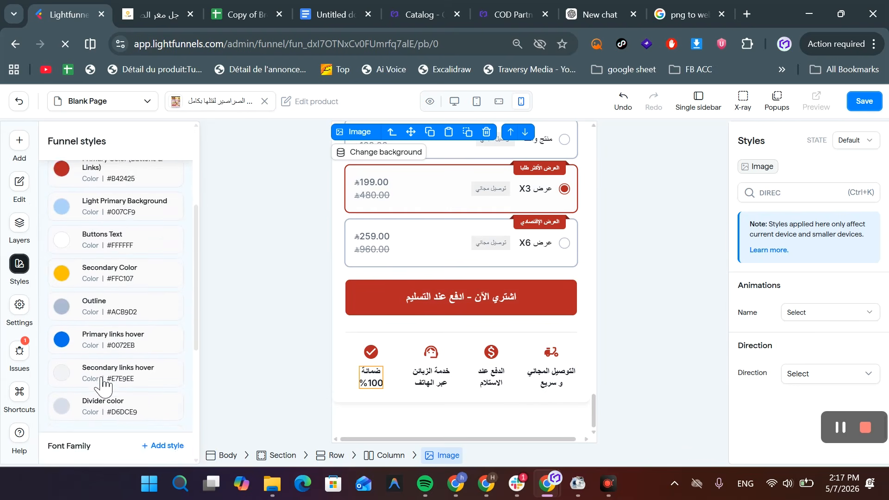
pyautogui.scroll(2, 103, 387)
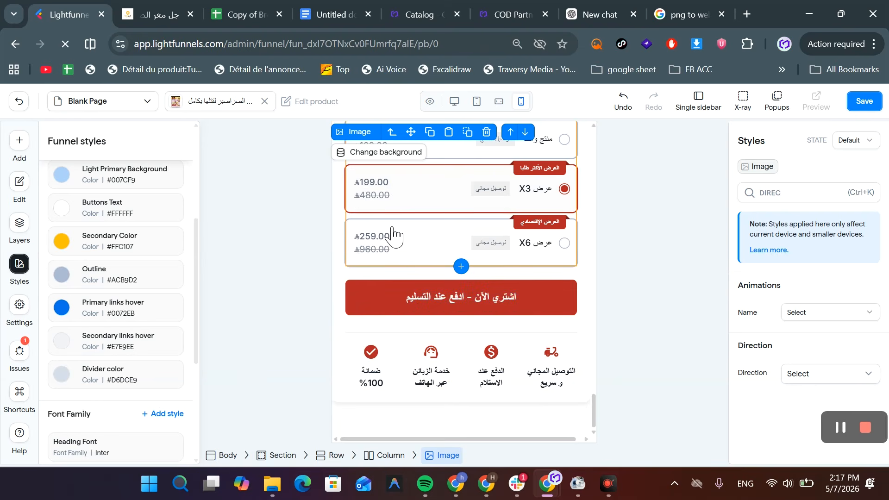
pyautogui.scroll(5, 188, 273)
pyautogui.scroll(-1, 183, 305)
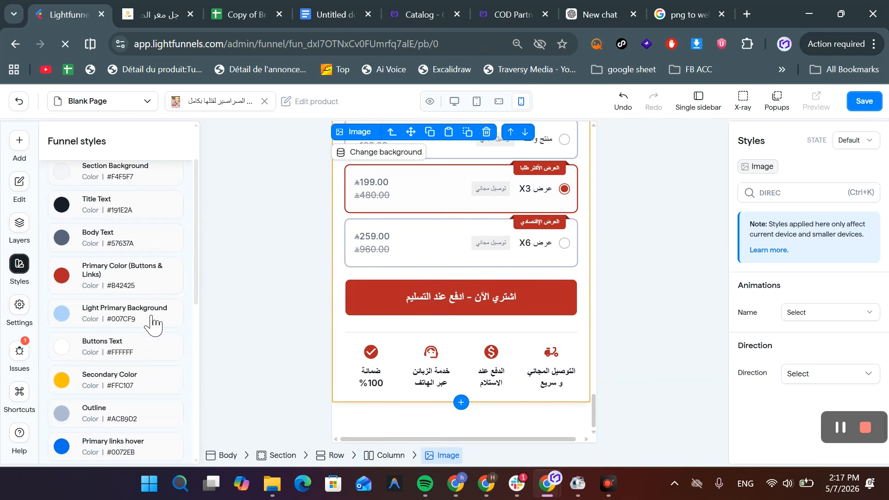
pyautogui.scroll(1, 153, 322)
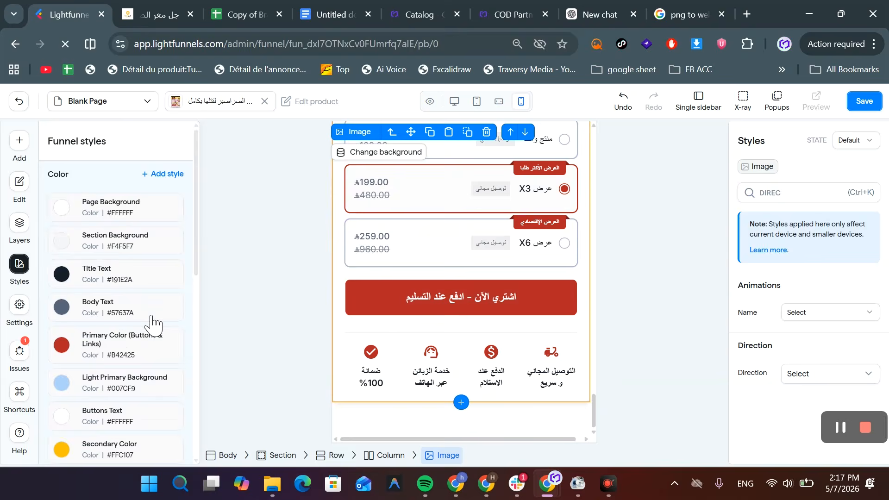
# - Switch the order button's style state to Clicked and find its background settings
pyautogui.click(407, 300)
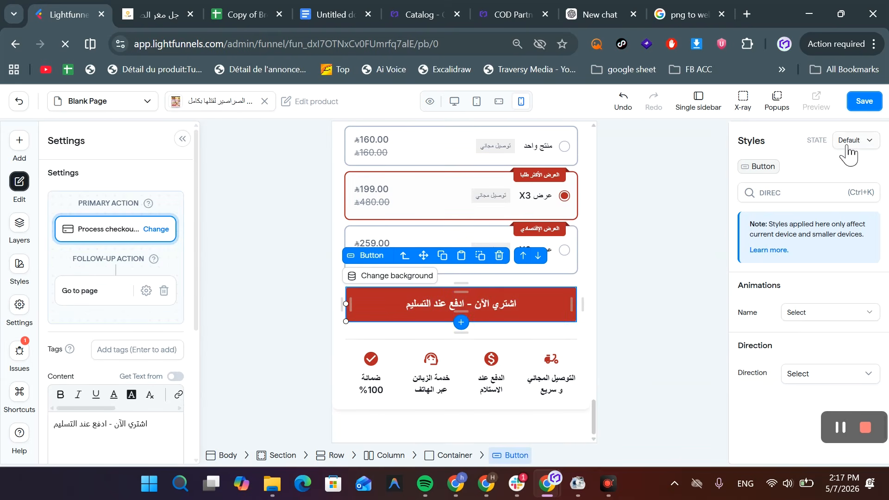
pyautogui.click(848, 141)
pyautogui.click(808, 163)
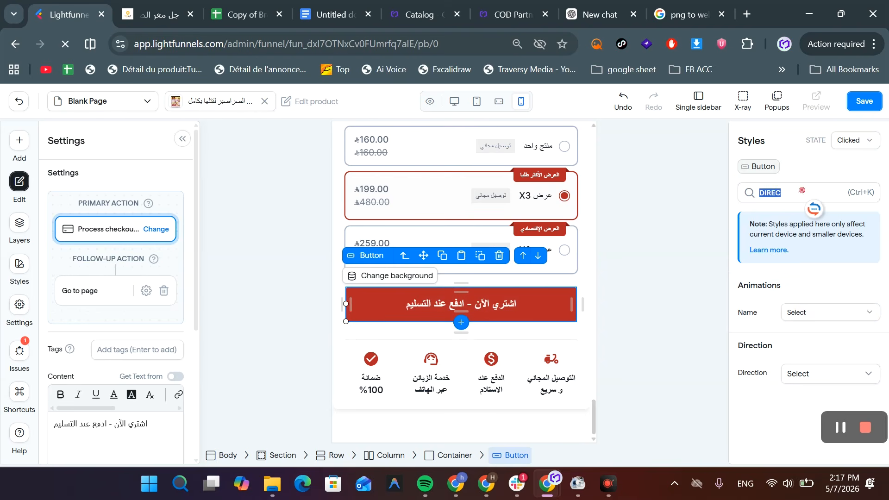
pyautogui.press('BackSpace')
pyautogui.write('c')
pyautogui.press('BackSpace')
pyautogui.write('backgroun')
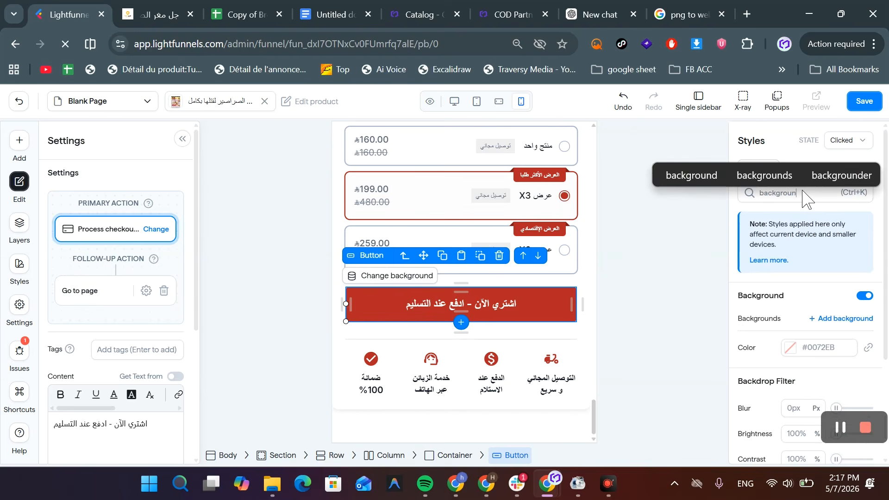
pyautogui.scroll(-2, 797, 303)
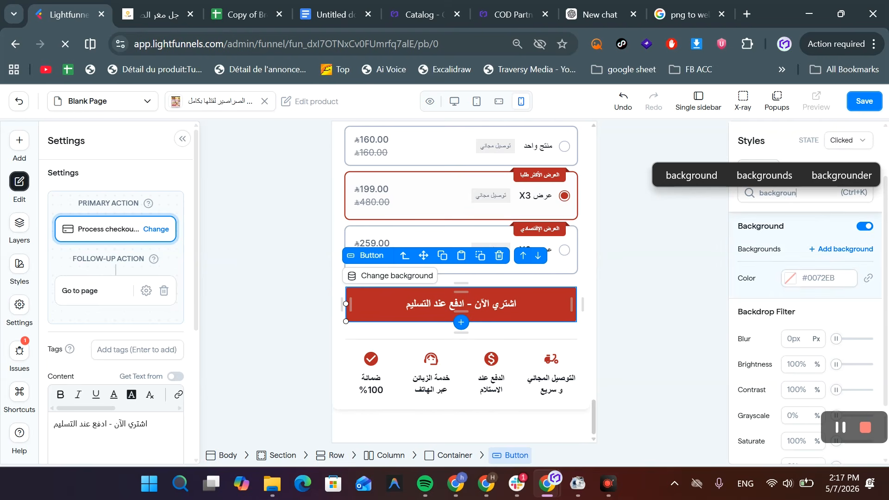
# - Save the page and review it from the product images down to the order form
pyautogui.click(619, 312)
pyautogui.hotkey('ctrl', 's')
pyautogui.click(541, 290)
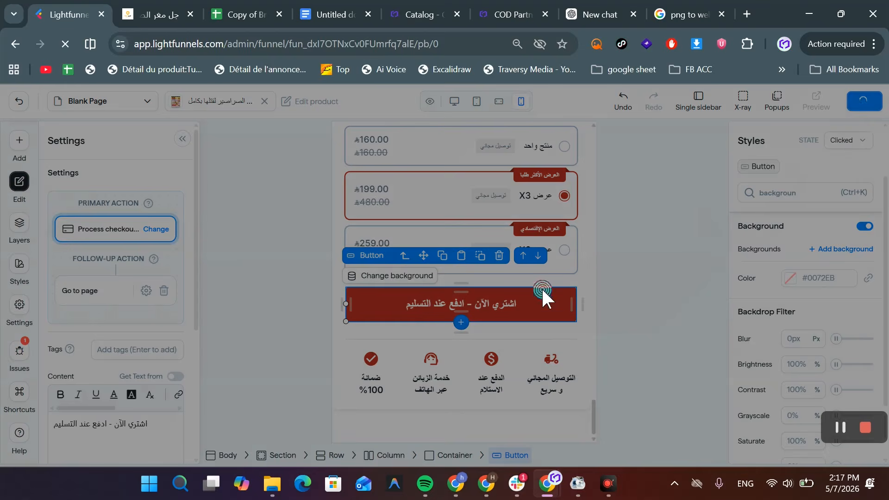
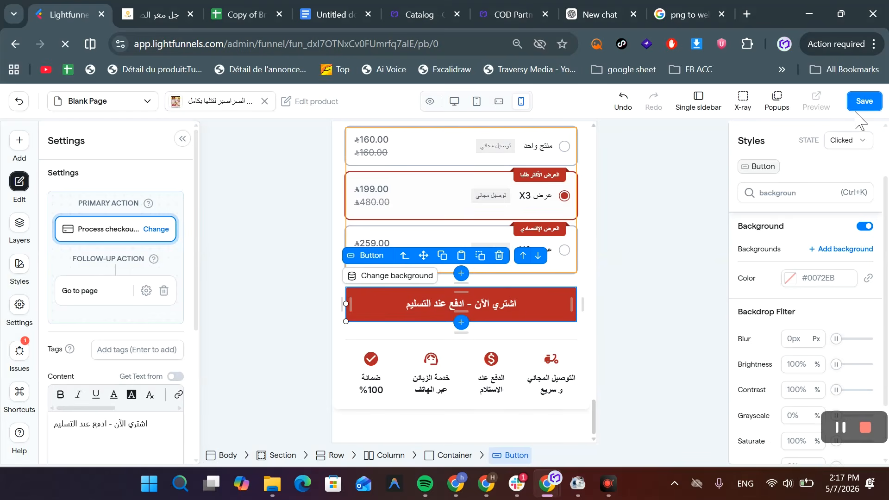
pyautogui.click(857, 108)
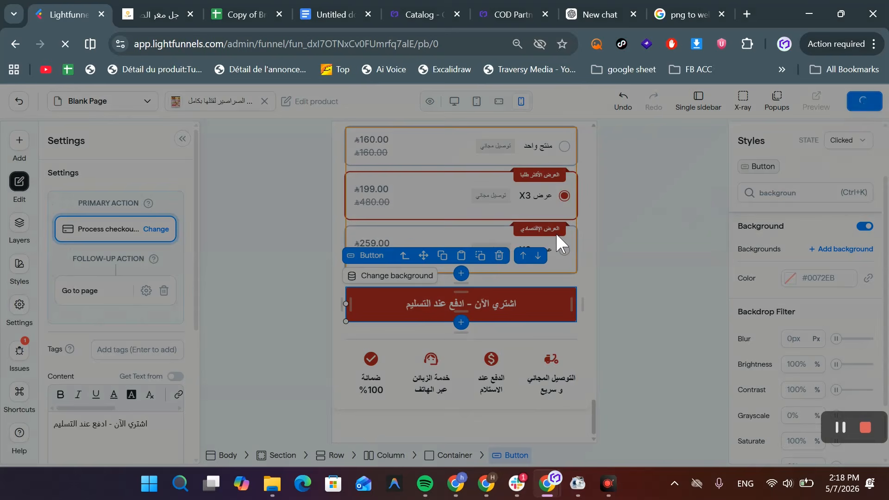
pyautogui.scroll(10, 555, 231)
pyautogui.scroll(10, 554, 230)
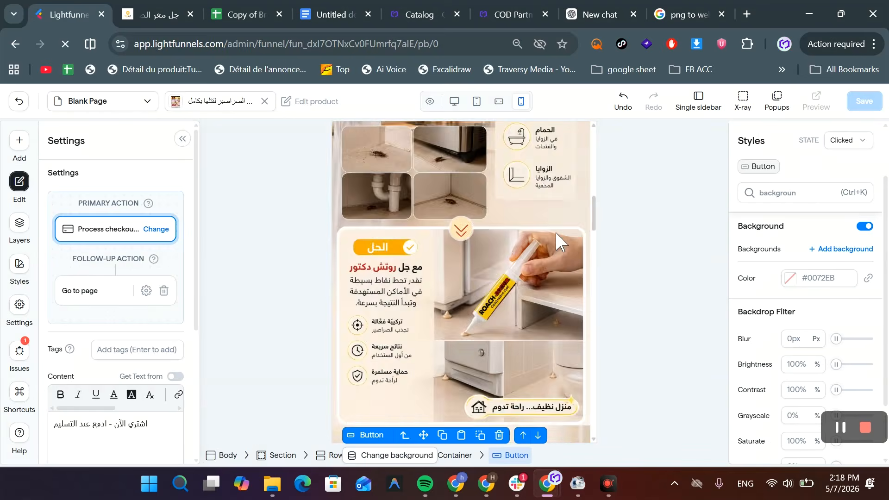
pyautogui.scroll(-15, 512, 210)
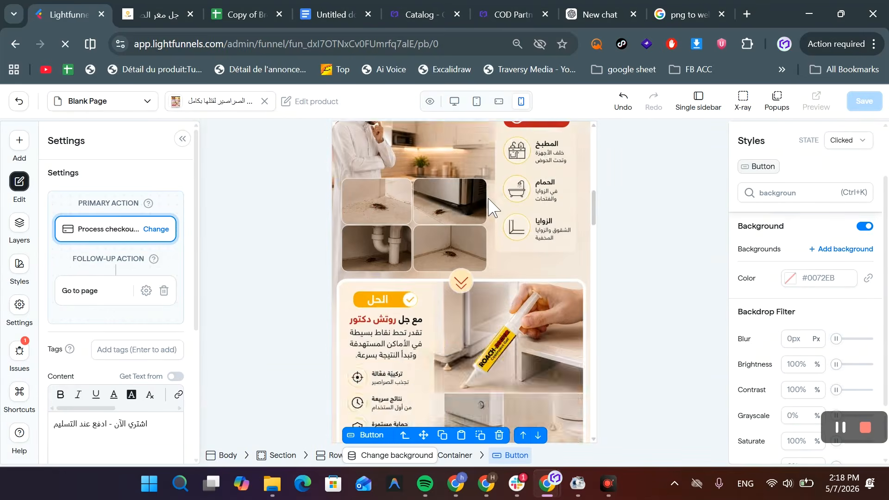
pyautogui.scroll(-5, 483, 222)
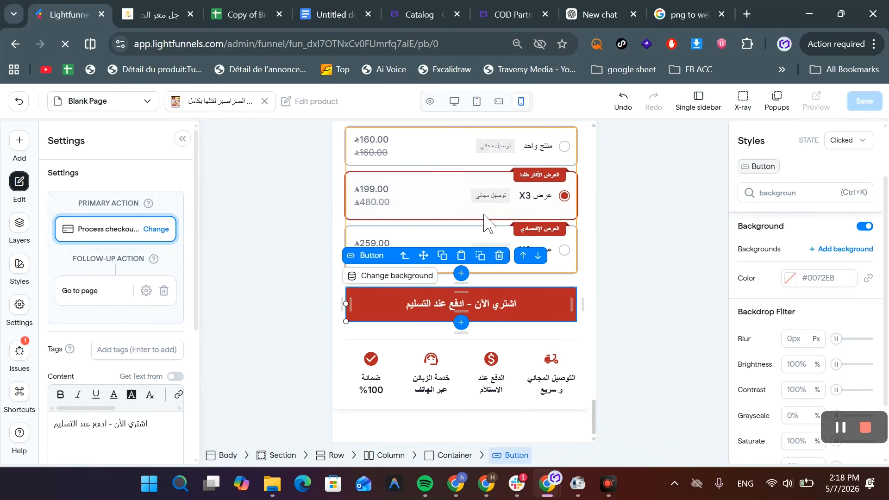
# - Set the font size of the instruction text above the order form's name field to 21 px
pyautogui.scroll(4, 460, 222)
pyautogui.click(530, 238)
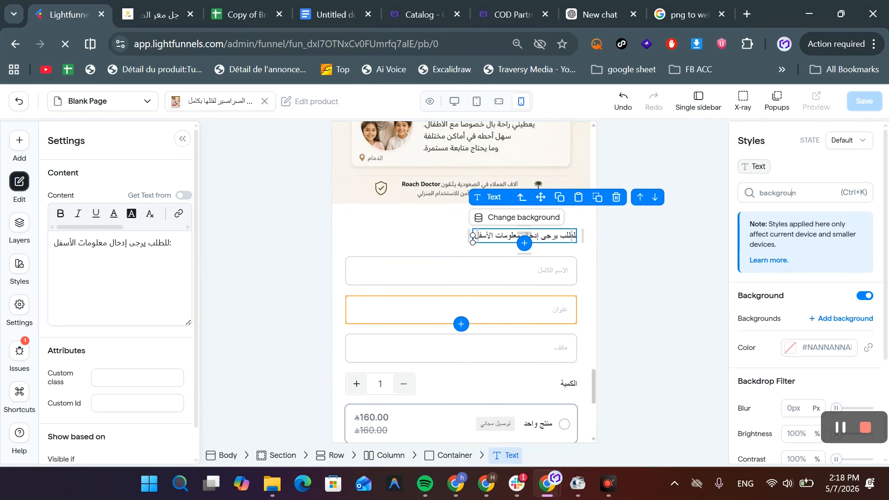
pyautogui.write('size')
pyautogui.doubleClick(792, 193)
pyautogui.write('size')
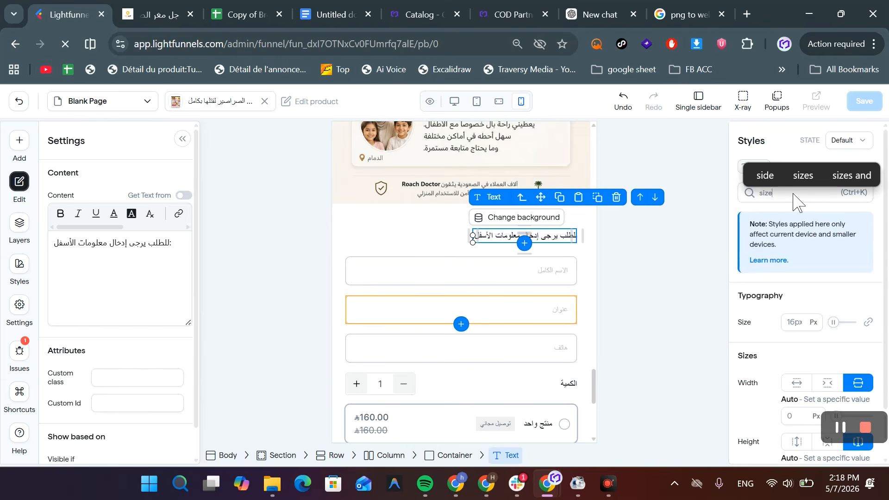
pyautogui.moveTo(833, 323); pyautogui.dragTo(832, 323)
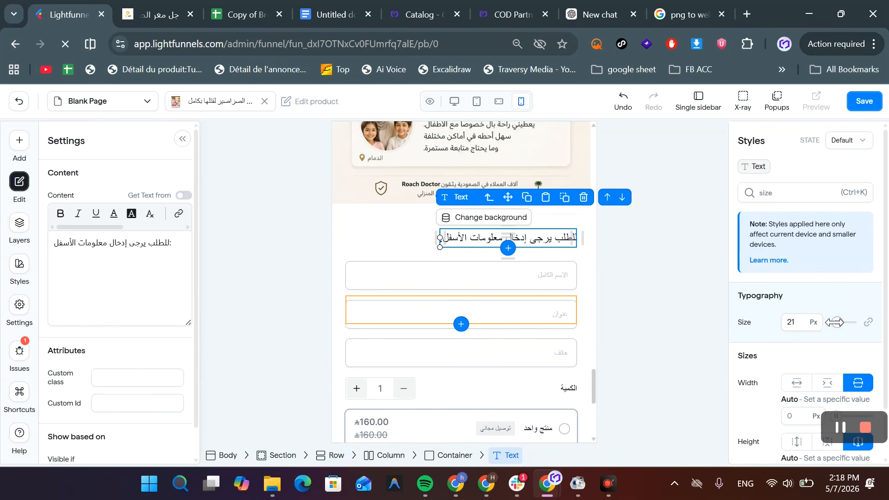
pyautogui.scroll(-1, 817, 364)
pyautogui.scroll(1, 791, 296)
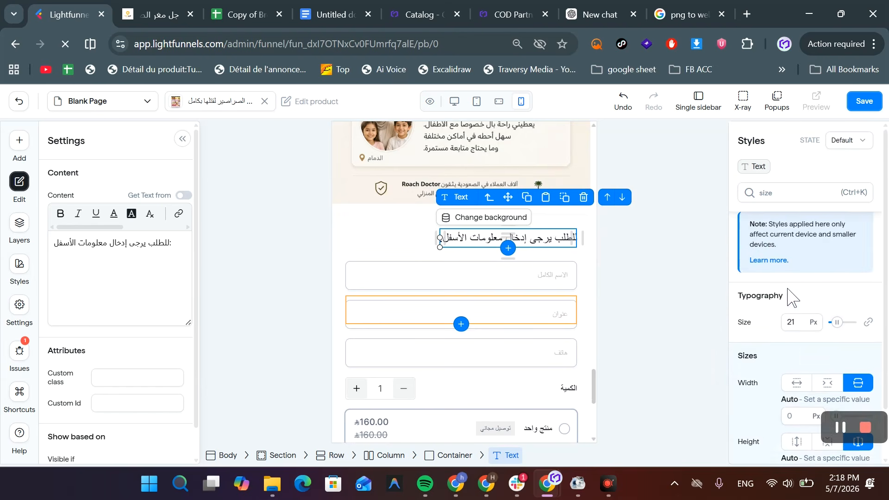
# - Set the font weight of the instruction text above the order form to 800
pyautogui.press('BackSpace')
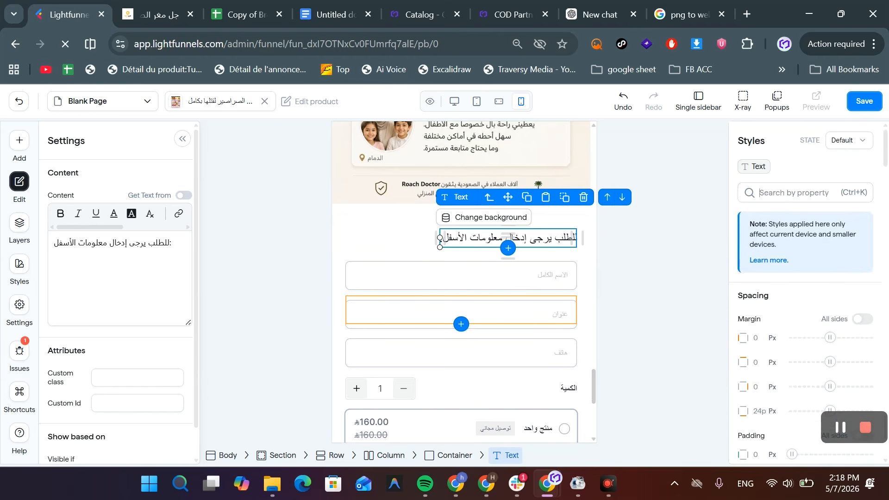
pyautogui.scroll(-2, 782, 291)
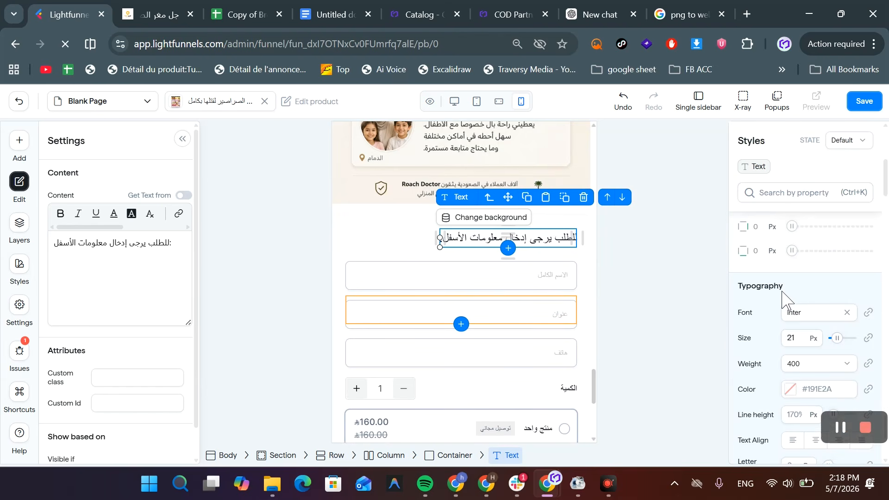
pyautogui.click(804, 368)
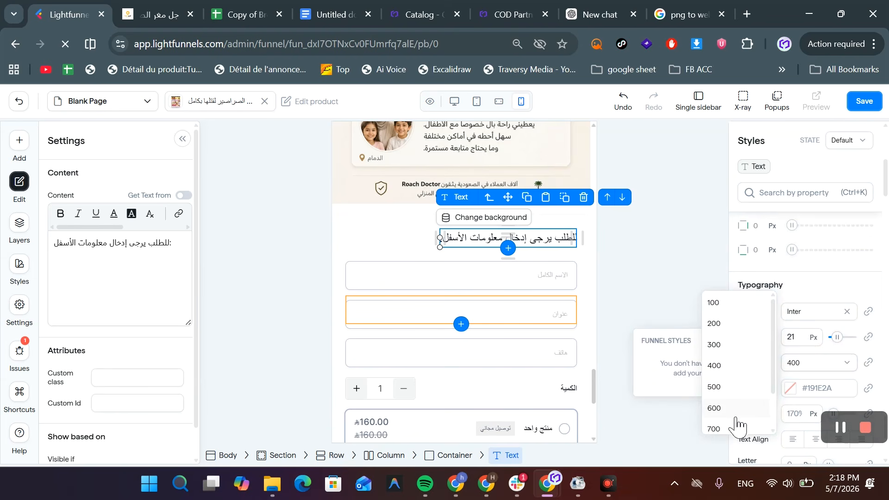
pyautogui.click(735, 416)
pyautogui.click(801, 366)
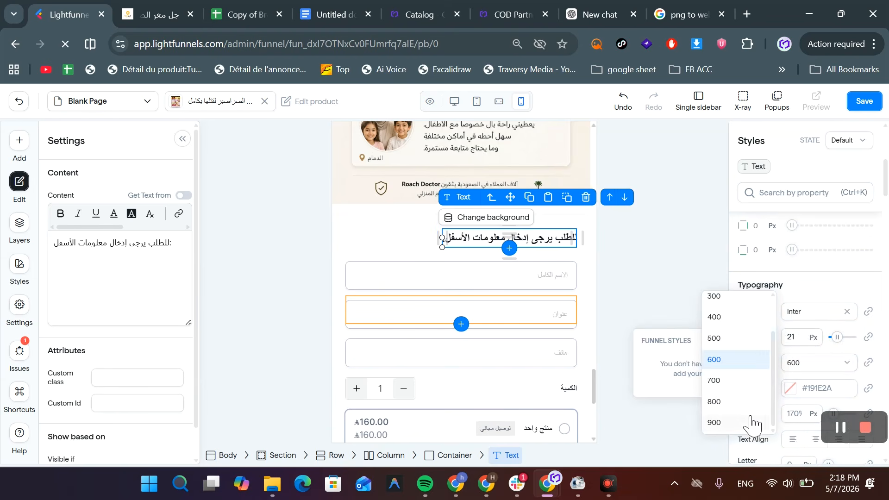
pyautogui.click(739, 402)
# - Centre the instruction text above the order form using its Alignment property
pyautogui.click(808, 192)
pyautogui.write('ali')
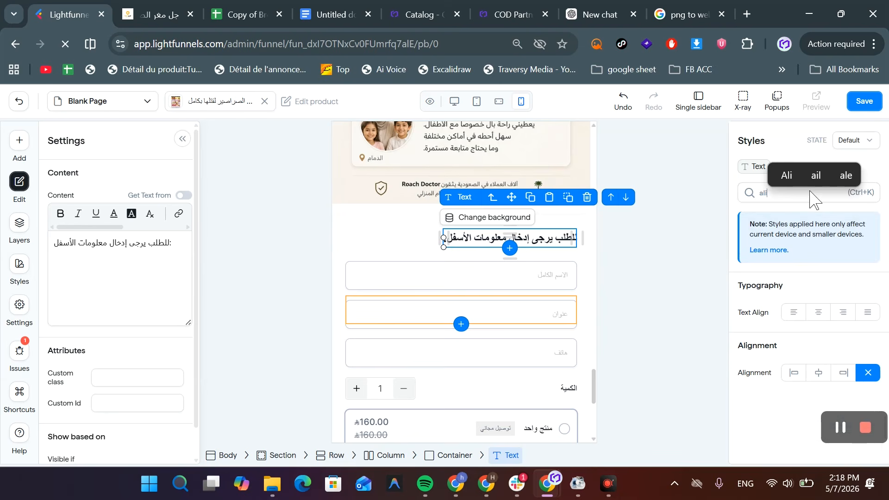
pyautogui.click(819, 373)
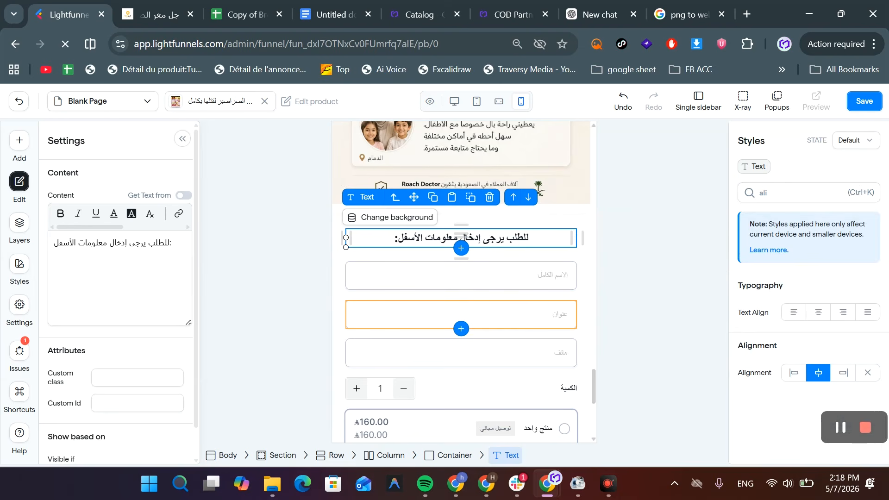
pyautogui.scroll(-3, 512, 258)
pyautogui.scroll(10, 458, 230)
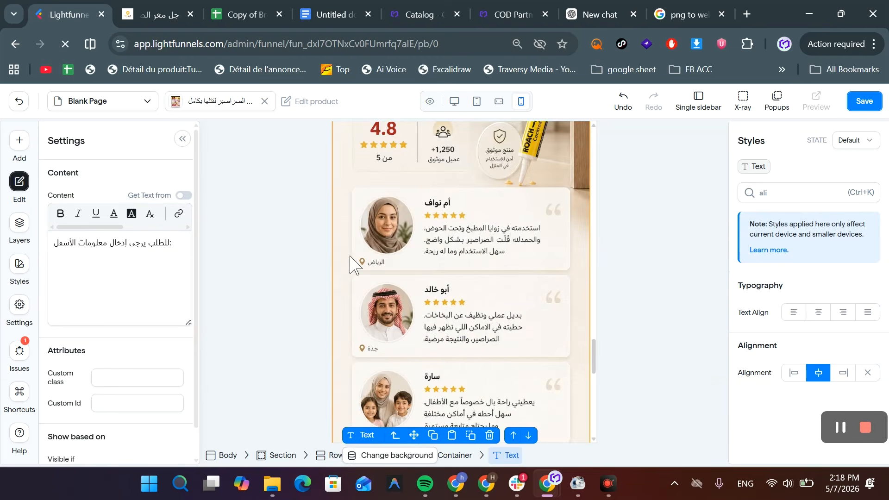
pyautogui.scroll(-5, 461, 307)
# - Change the Heading Font in the funnel styles to Almarai
pyautogui.click(18, 266)
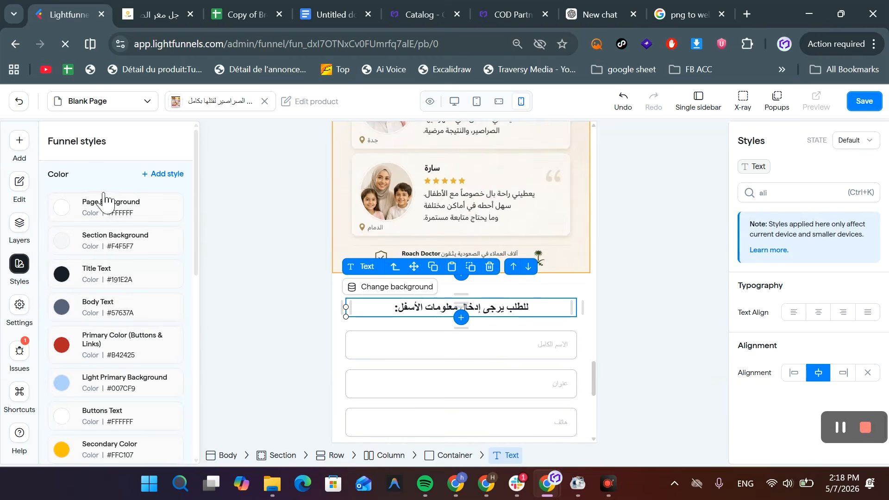
pyautogui.scroll(-8, 119, 224)
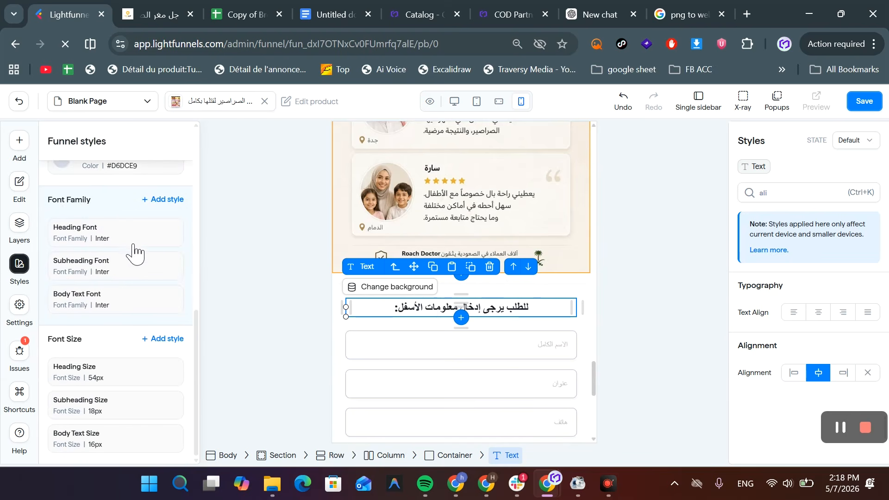
pyautogui.click(108, 239)
pyautogui.click(108, 324)
pyautogui.click(105, 326)
pyautogui.click(168, 324)
pyautogui.click(127, 330)
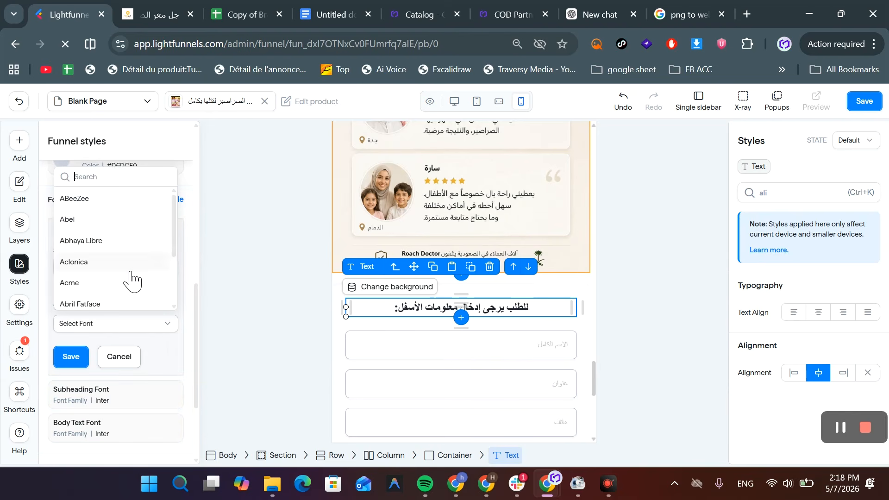
pyautogui.scroll(-2, 131, 279)
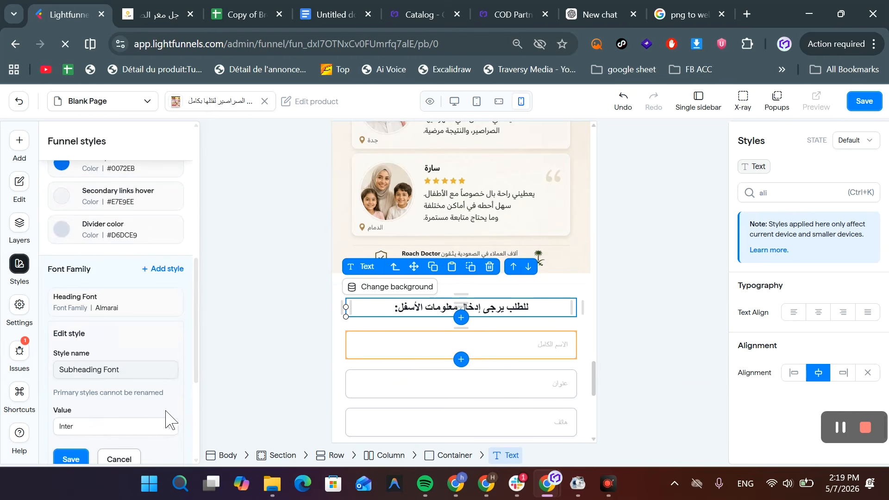
# - Change the Subheading Font and the Body Text Font in the funnel styles to Almarai
pyautogui.click(168, 426)
pyautogui.click(122, 433)
pyautogui.write('alma')
pyautogui.click(72, 348)
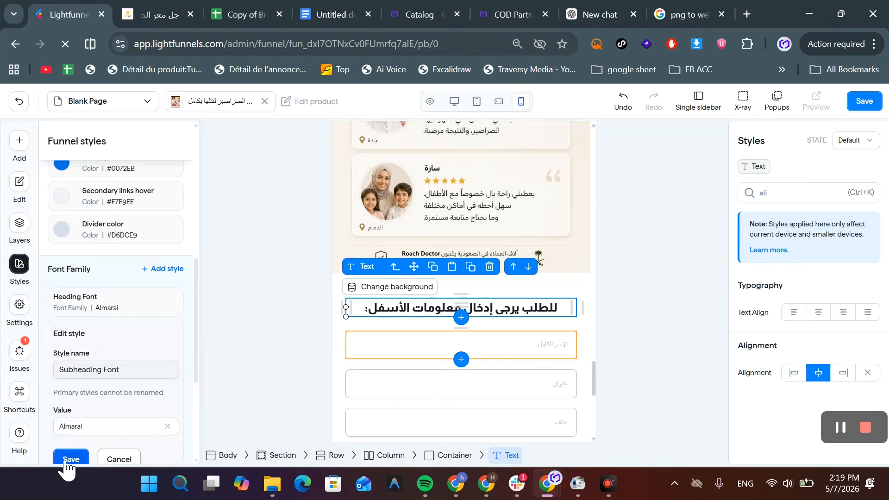
# - Check how the new font looks across the order form, offers and guarantee icons, and review the product images above
pyautogui.scroll(-3, 401, 342)
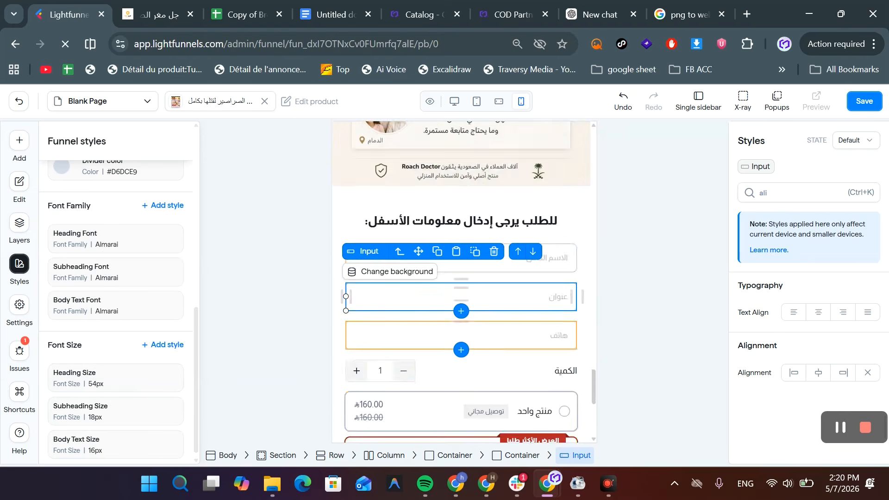
pyautogui.scroll(3, 401, 343)
pyautogui.scroll(-3, 399, 340)
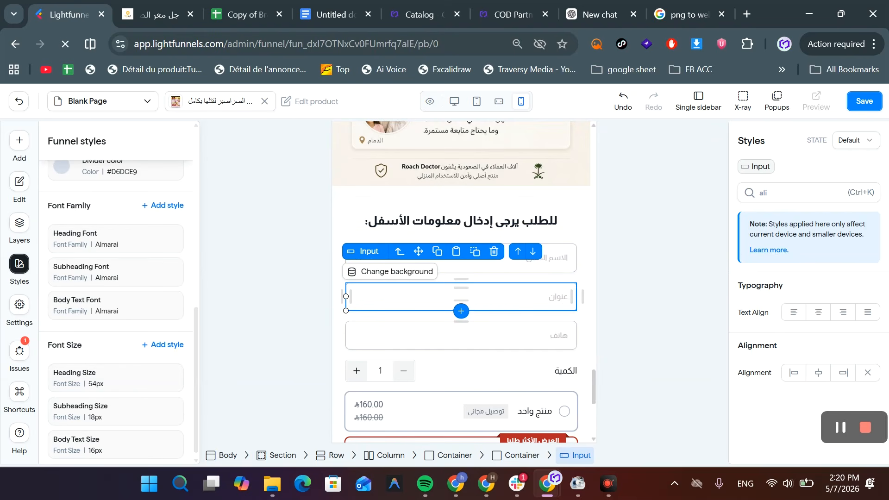
pyautogui.scroll(-3, 550, 310)
pyautogui.scroll(-4, 405, 322)
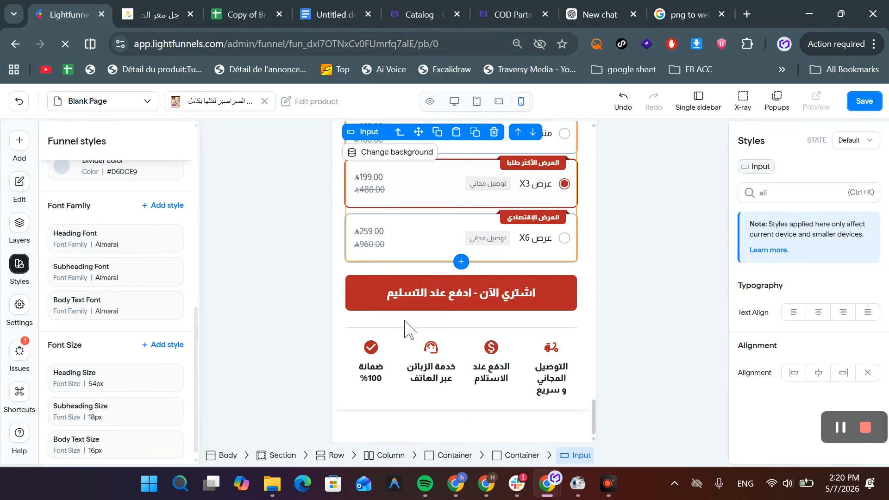
pyautogui.scroll(10, 416, 314)
pyautogui.scroll(-5, 428, 315)
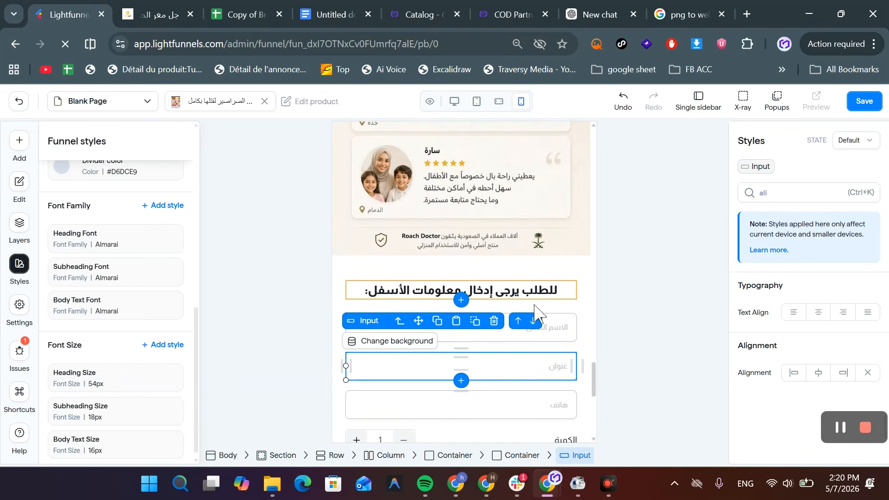
pyautogui.scroll(15, 405, 241)
pyautogui.scroll(-6, 406, 249)
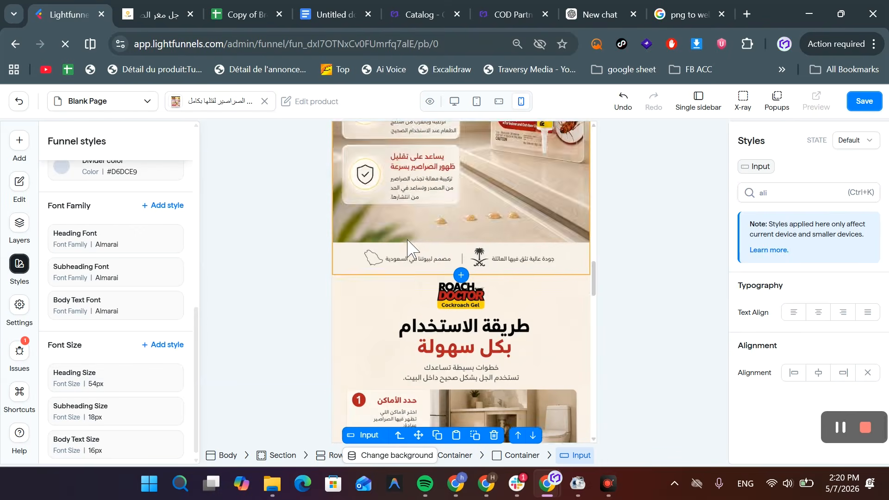
pyautogui.scroll(8, 426, 301)
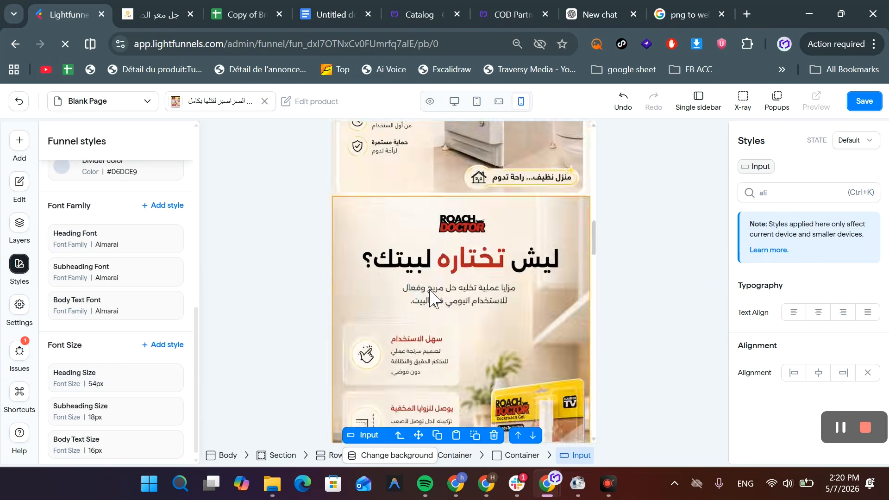
# - Save the page and link its order button to the Thank you Page in the funnel workflow
pyautogui.click(864, 101)
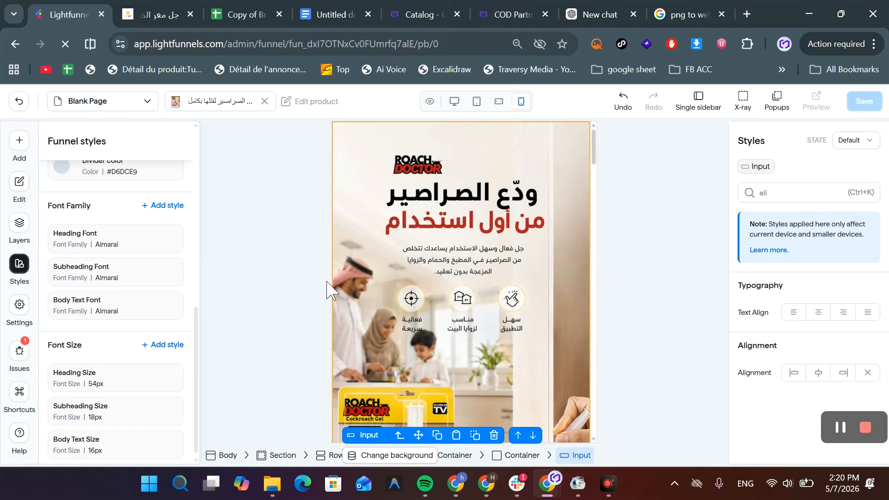
pyautogui.scroll(-5, 285, 308)
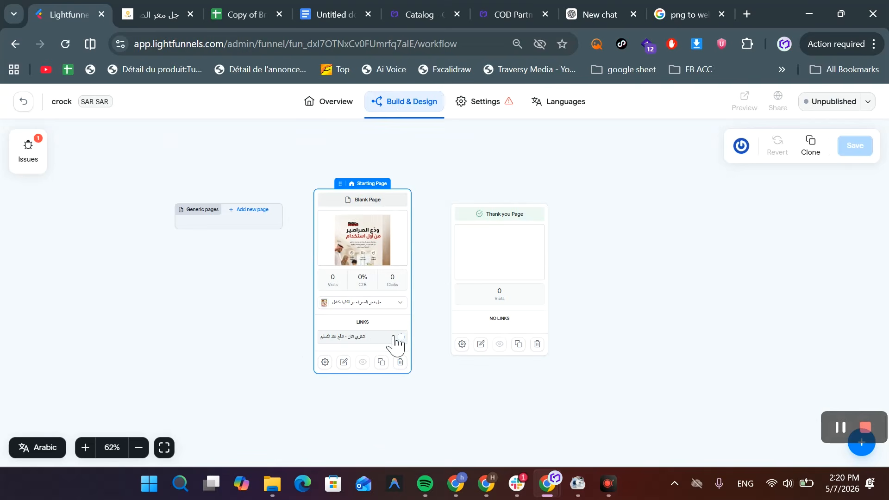
pyautogui.moveTo(418, 353); pyautogui.dragTo(513, 252)
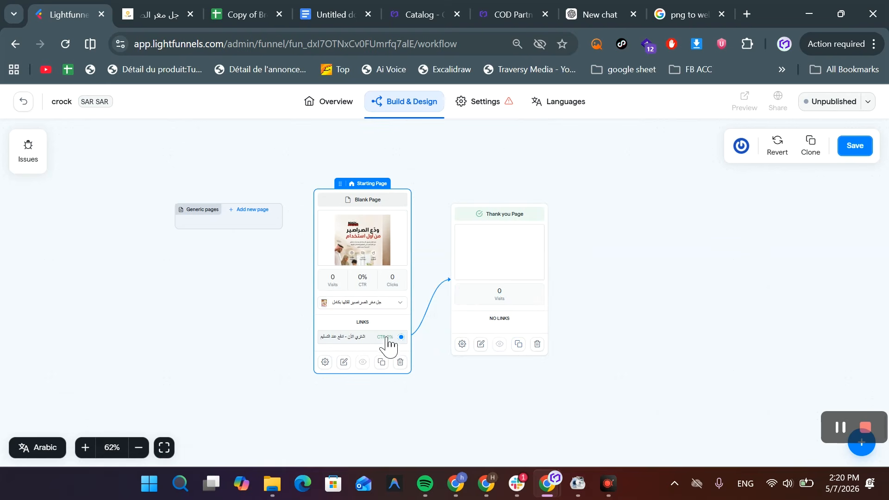
# - Open the starting page in the editor and change the order button's text to "إرسال الطلب - ادفع عند التسليم"
pyautogui.click(365, 254)
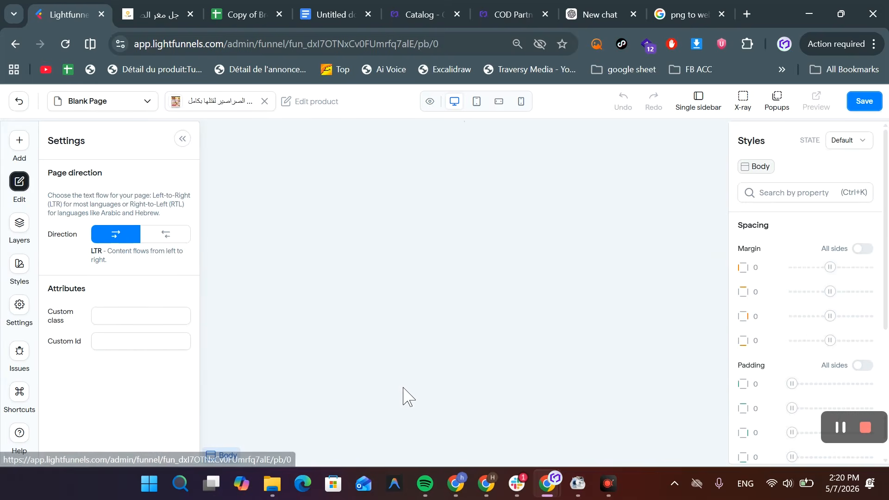
pyautogui.scroll(-20, 352, 301)
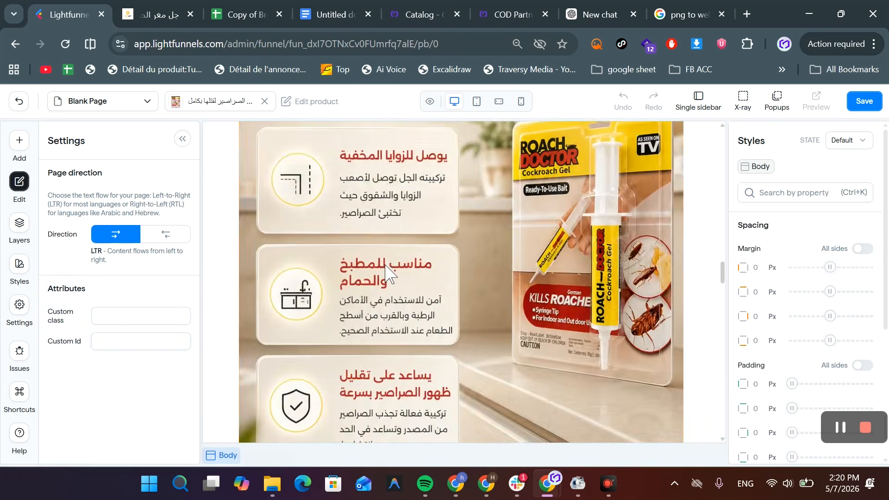
pyautogui.scroll(-5, 386, 270)
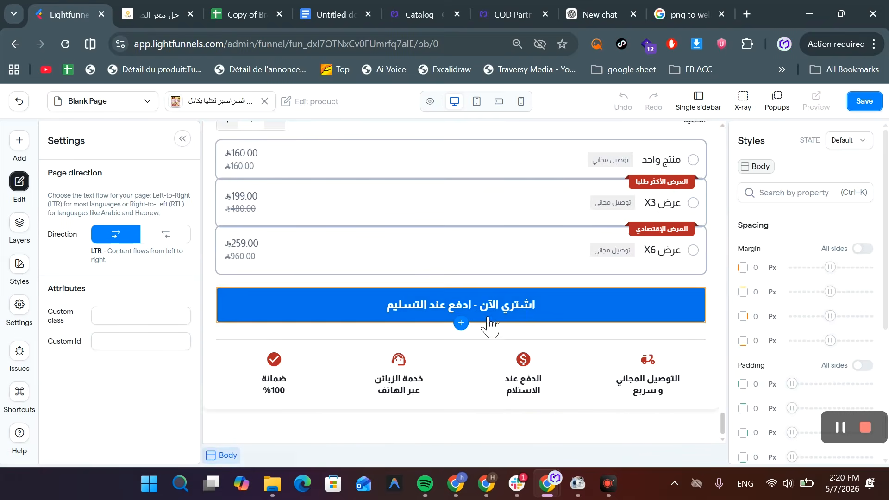
pyautogui.click(506, 315)
pyautogui.scroll(-3, 117, 361)
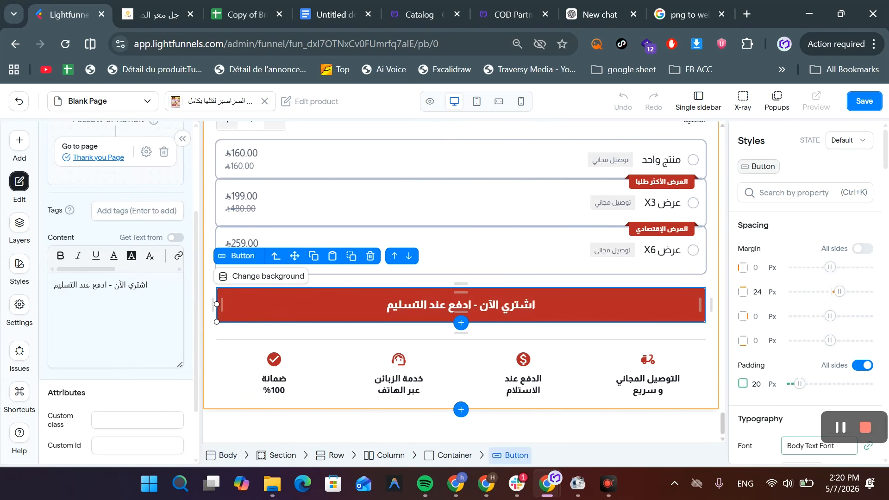
pyautogui.click(119, 284)
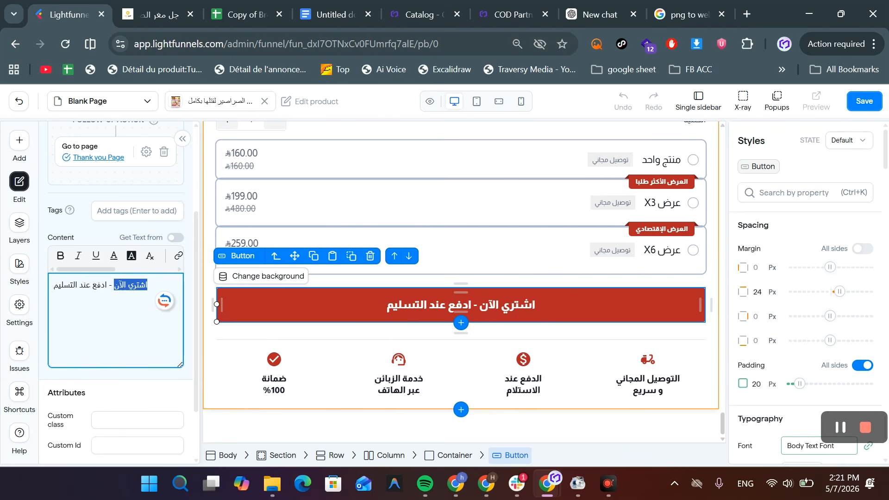
pyautogui.press('BackSpace')
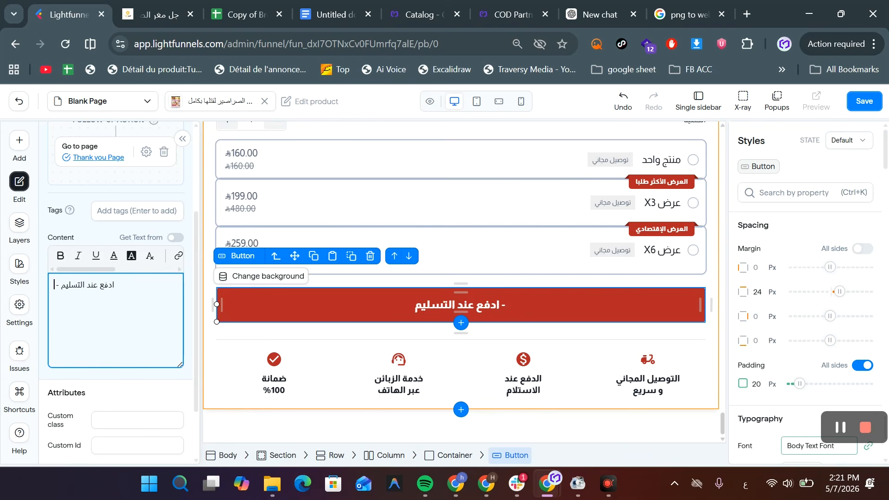
pyautogui.write('إر ')
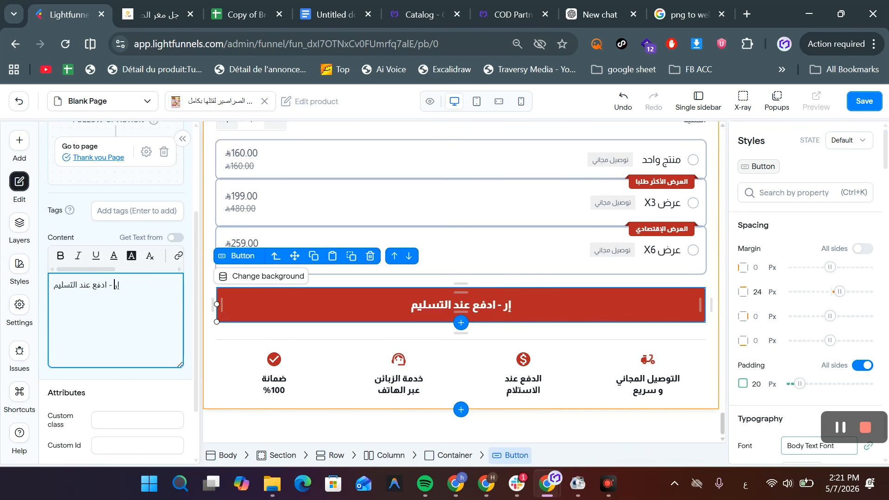
pyautogui.write('سال ال')
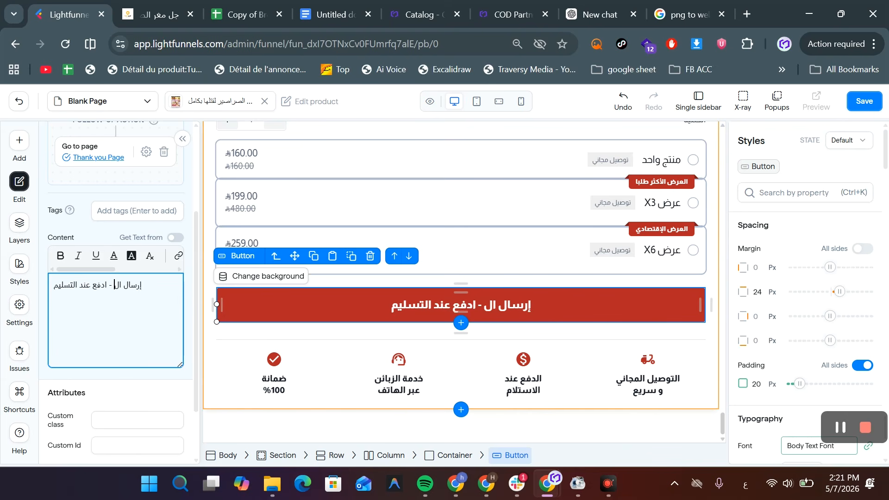
pyautogui.write('طلب')
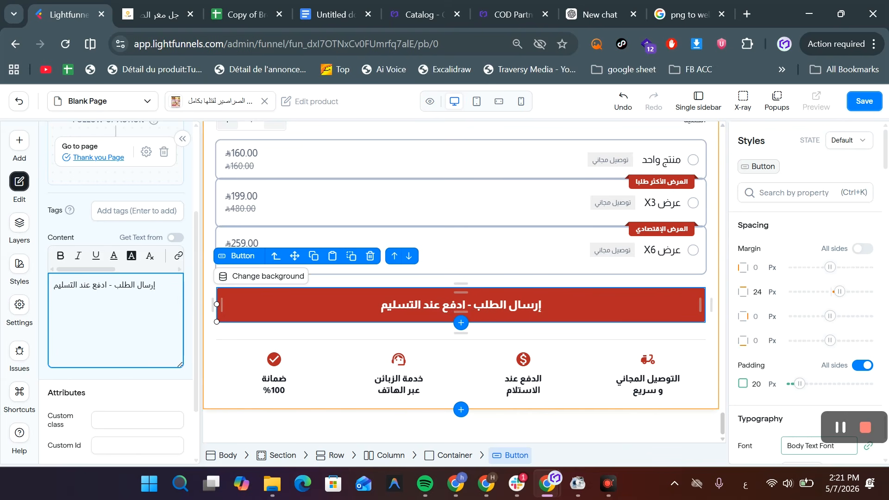
# - Look over the order form in the desktop layout and save the page
pyautogui.scroll(5, 523, 284)
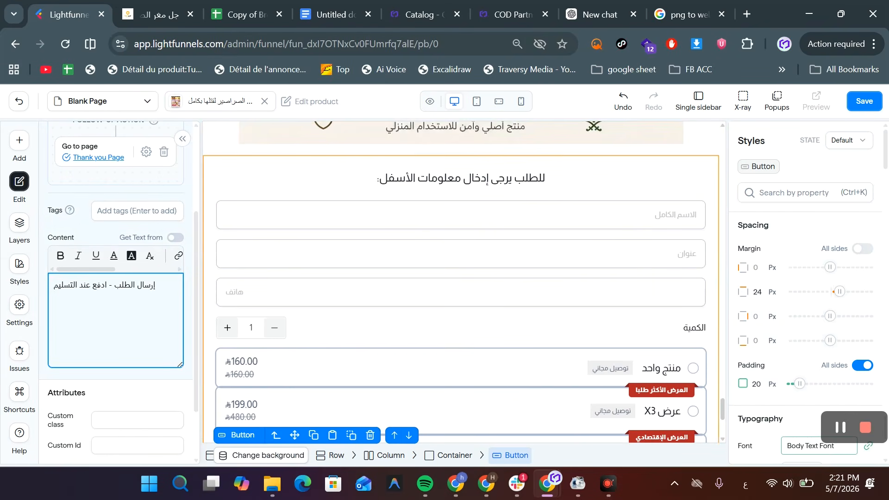
pyautogui.scroll(-5, 397, 246)
pyautogui.hotkey('ctrl', 's')
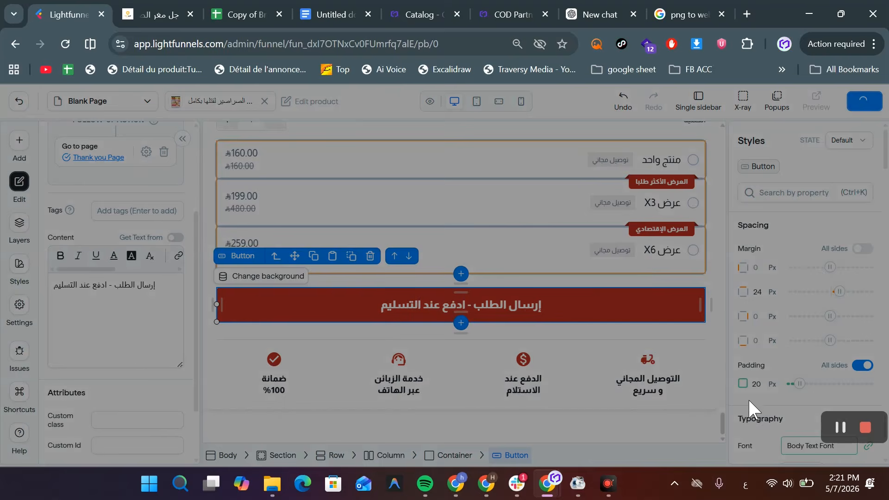
pyautogui.scroll(-15, 654, 238)
pyautogui.scroll(10, 658, 234)
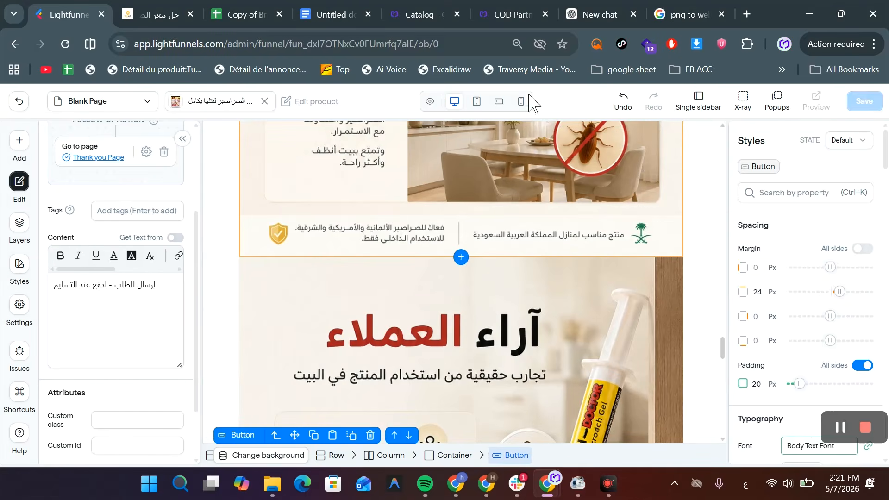
# - Switch the page to the mobile layout and search the ready-made sections for "cta"
pyautogui.click(522, 102)
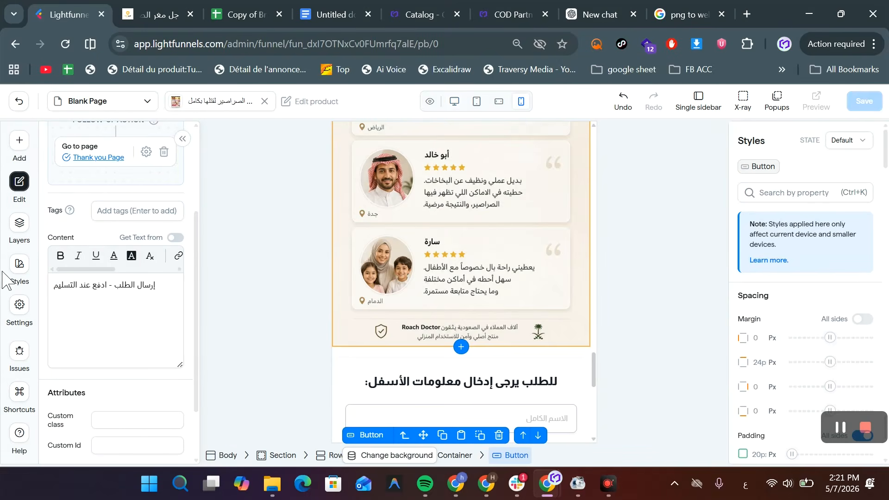
pyautogui.click(20, 144)
pyautogui.click(145, 171)
pyautogui.click(79, 204)
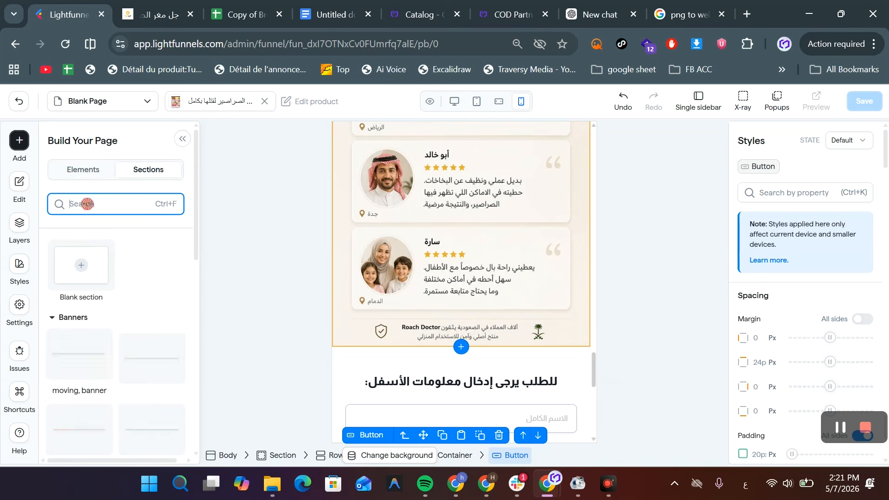
pyautogui.write('ذف')
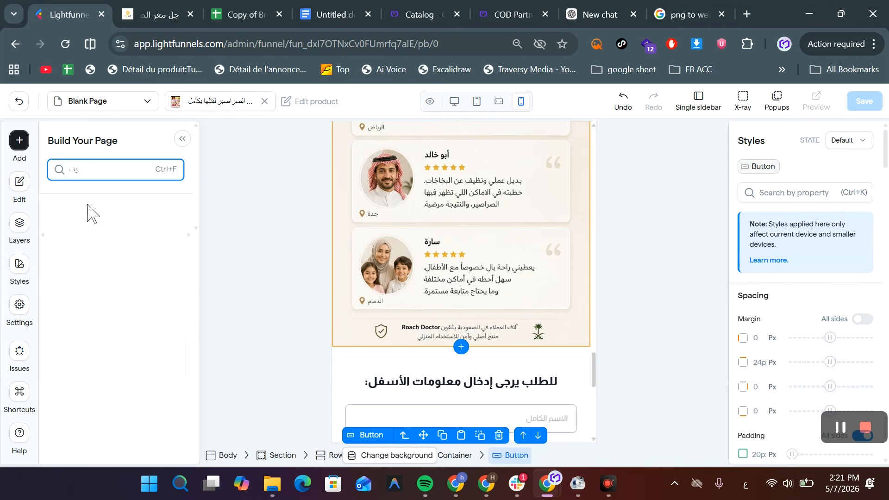
pyautogui.press('BackSpace')
pyautogui.press('BackSpace')
pyautogui.press('BackSpace')
pyautogui.hotkey('alt', 'shift')
pyautogui.write('cta')
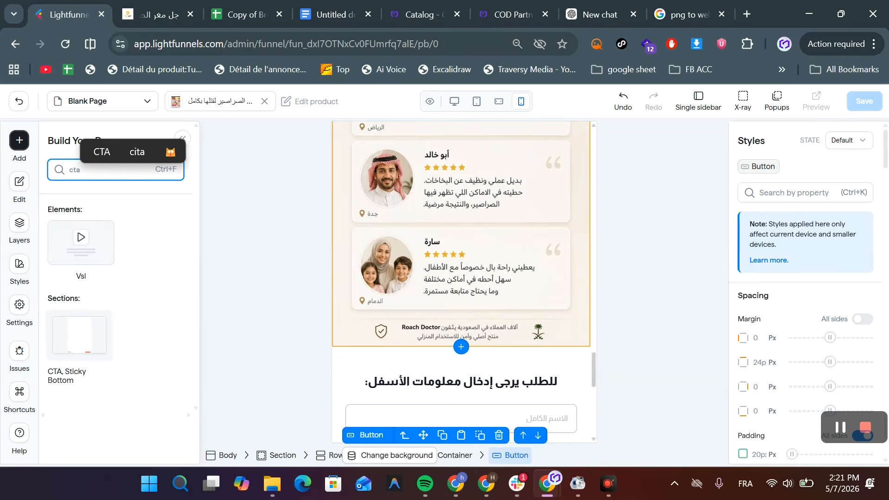
# - Add the "CTA, Sticky Bottom" section at the end of the page, below the guarantee icons, and save the page
pyautogui.moveTo(71, 327); pyautogui.dragTo(451, 386)
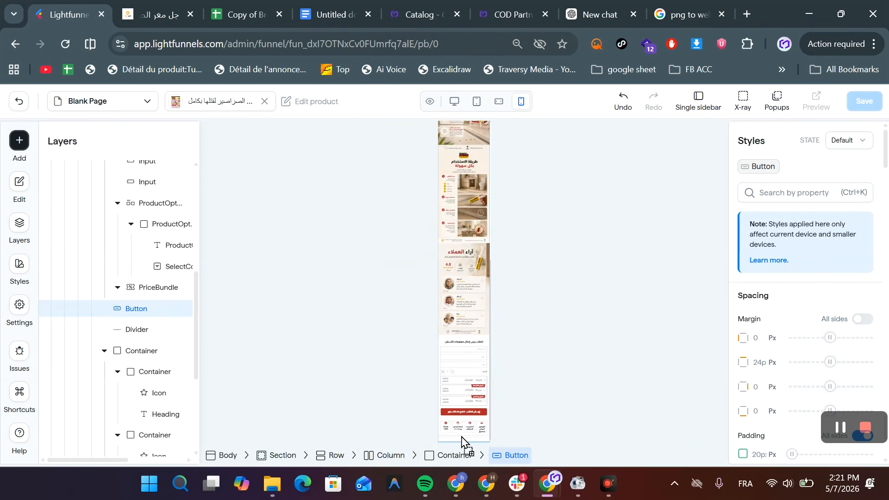
pyautogui.moveTo(461, 439); pyautogui.dragTo(463, 438)
pyautogui.scroll(-5, 482, 353)
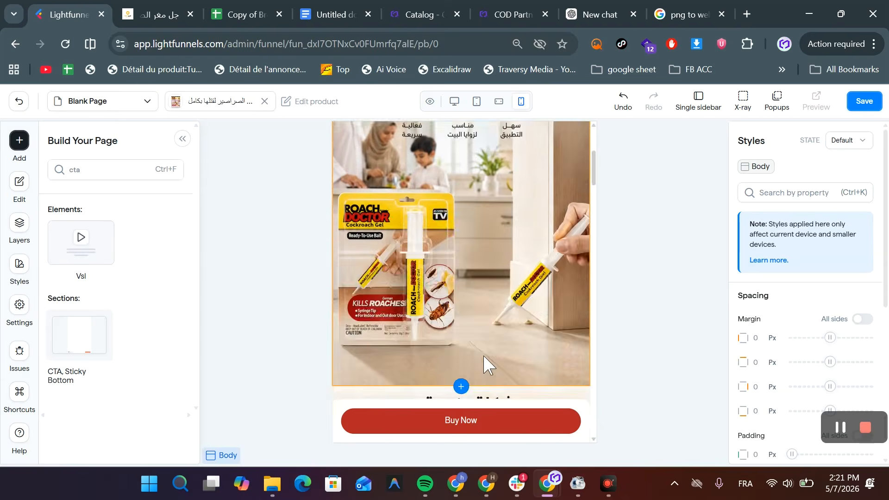
pyautogui.scroll(-5, 483, 363)
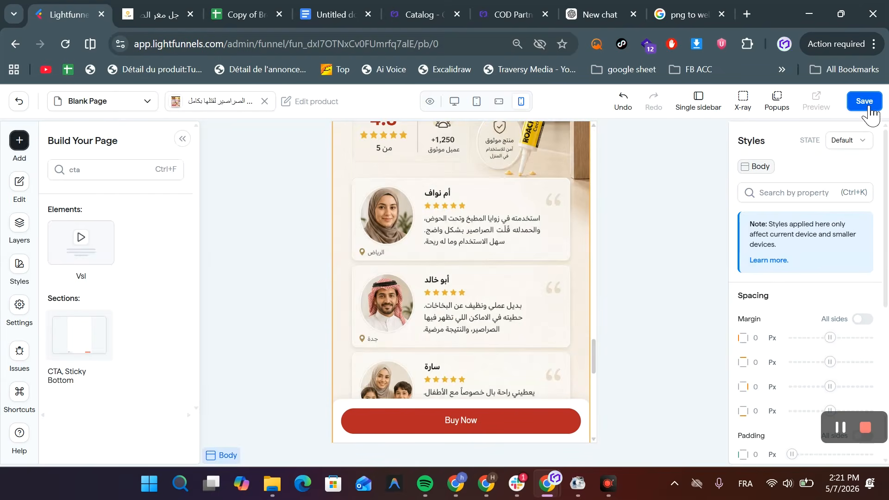
pyautogui.click(864, 103)
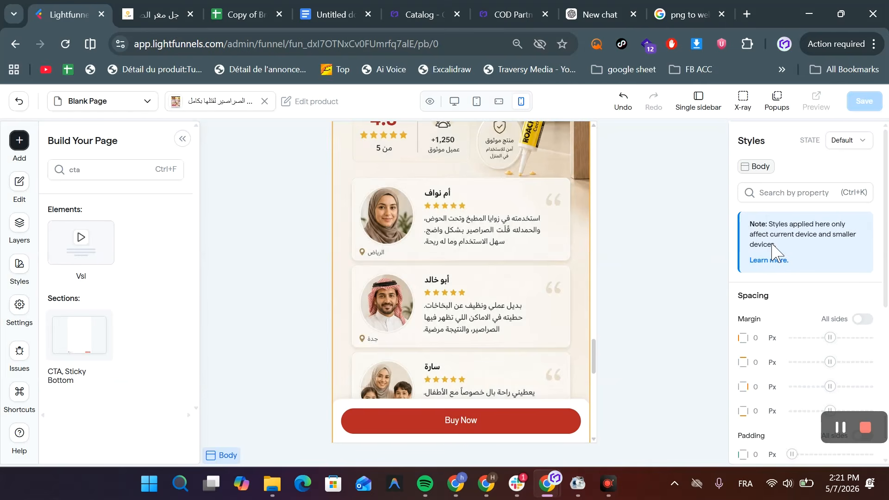
# - Change the sticky bottom button's text to "اشتري الآن"
pyautogui.click(529, 447)
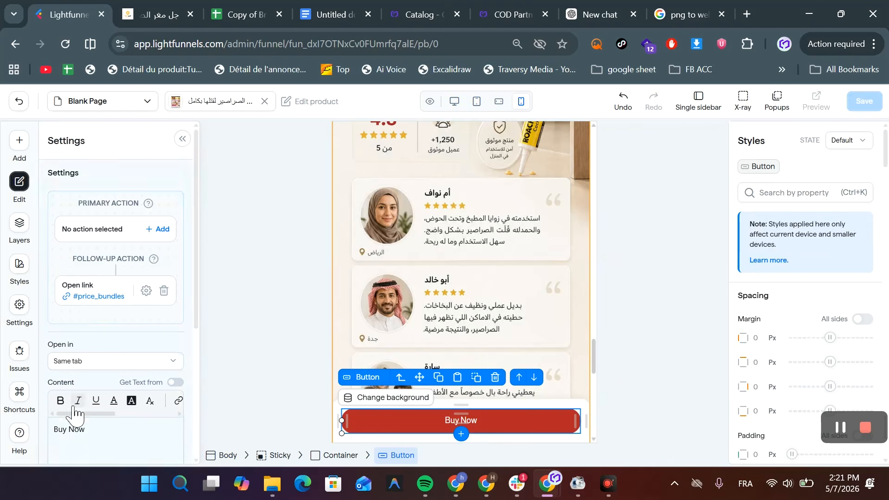
pyautogui.scroll(-2, 73, 409)
pyautogui.click(75, 361)
pyautogui.hotkey('ctrl', 'a')
pyautogui.write('اشتري الآن')
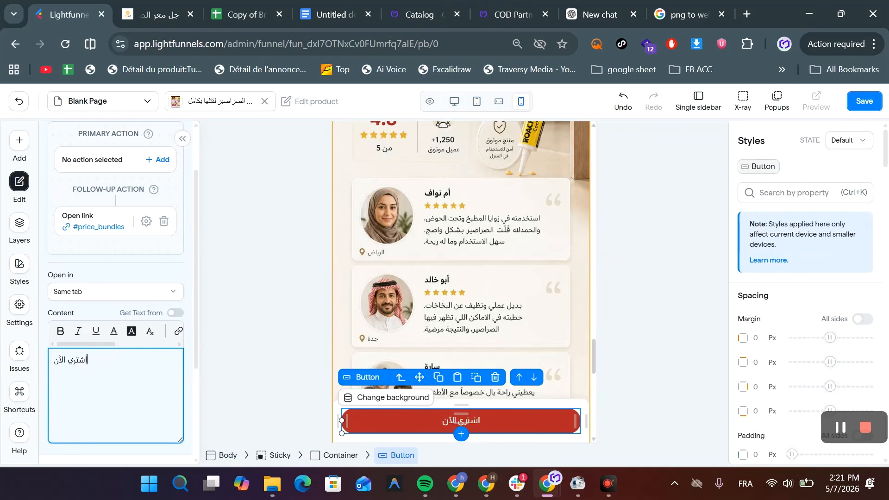
pyautogui.scroll(-3, 471, 402)
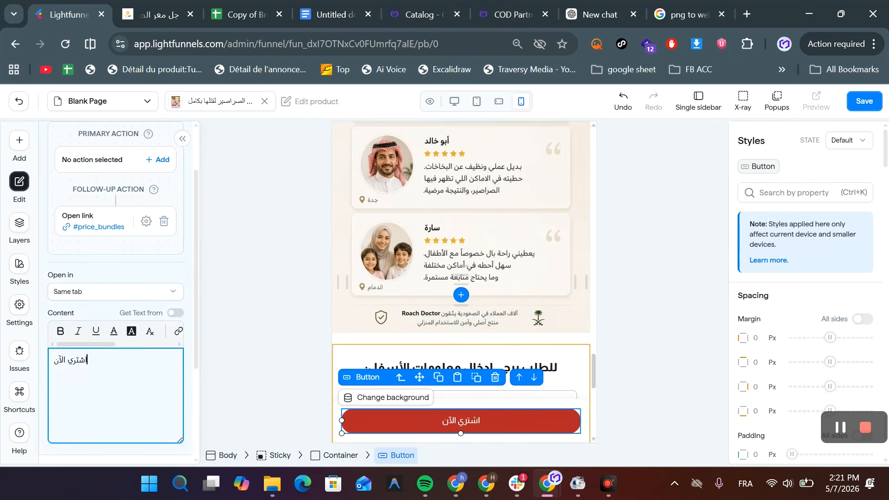
# - Make the sticky bottom button's text bold
pyautogui.click(59, 325)
pyautogui.tripleClick(65, 360)
pyautogui.click(60, 330)
pyautogui.click(127, 385)
# - Look over the mobile page with the sticky button from the product images to the order form, and save it
pyautogui.scroll(-5, 535, 284)
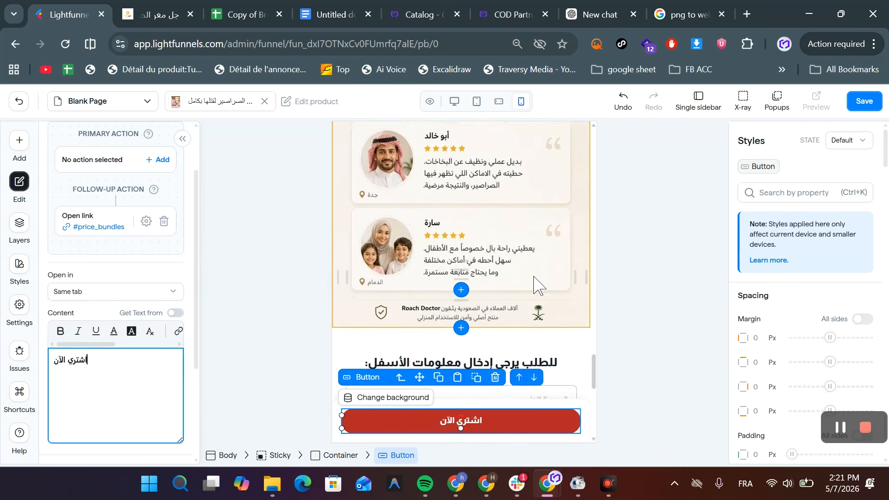
pyautogui.scroll(8, 534, 279)
pyautogui.scroll(10, 535, 283)
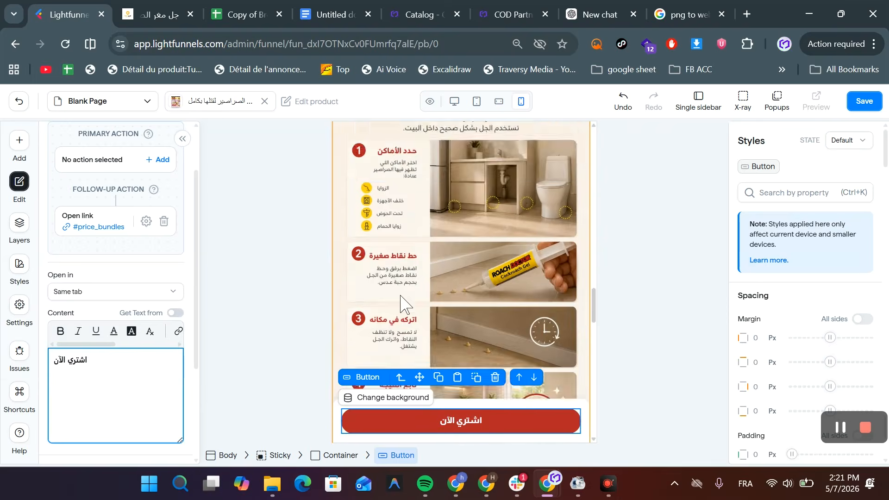
pyautogui.scroll(-15, 400, 303)
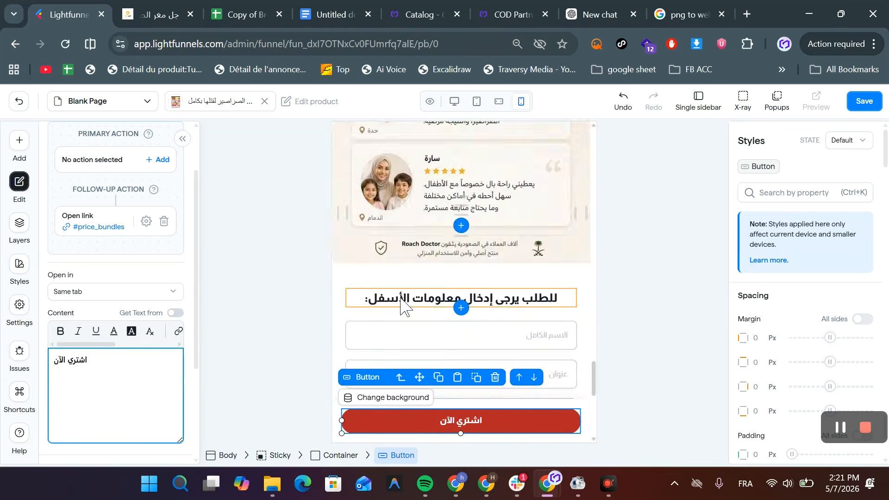
pyautogui.scroll(5, 401, 304)
pyautogui.scroll(-5, 401, 303)
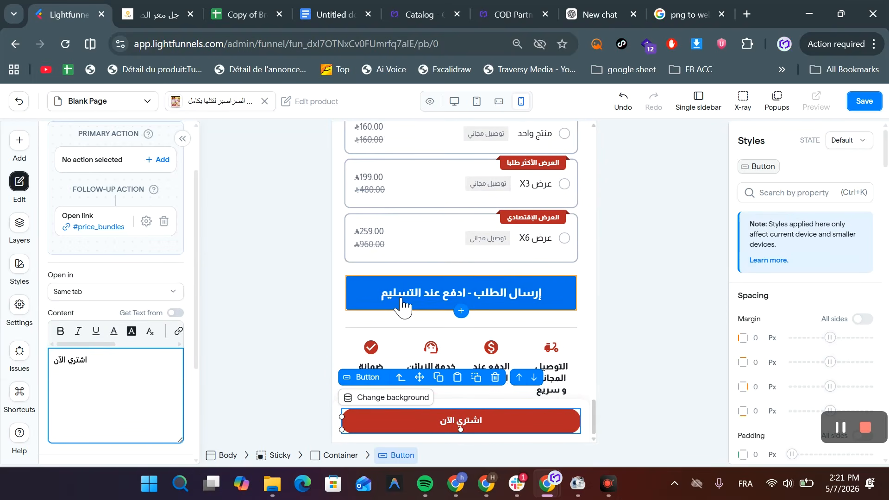
pyautogui.click(868, 107)
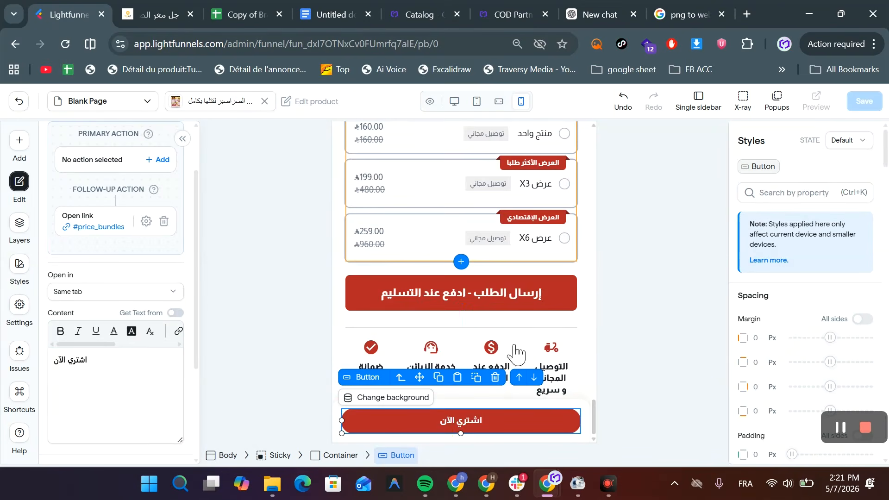
# - Give the container that holds the order form the custom ID "shop"
pyautogui.scroll(5, 513, 407)
pyautogui.scroll(-8, 515, 361)
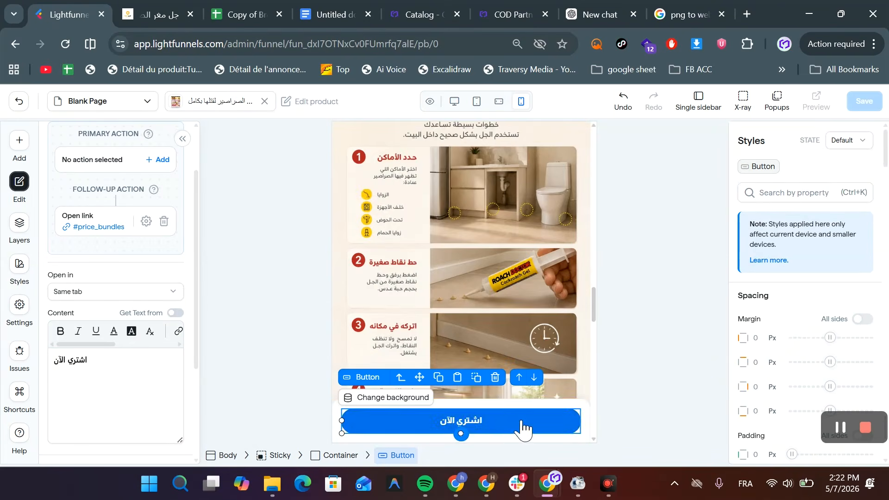
pyautogui.scroll(-2, 465, 313)
pyautogui.scroll(1, 460, 313)
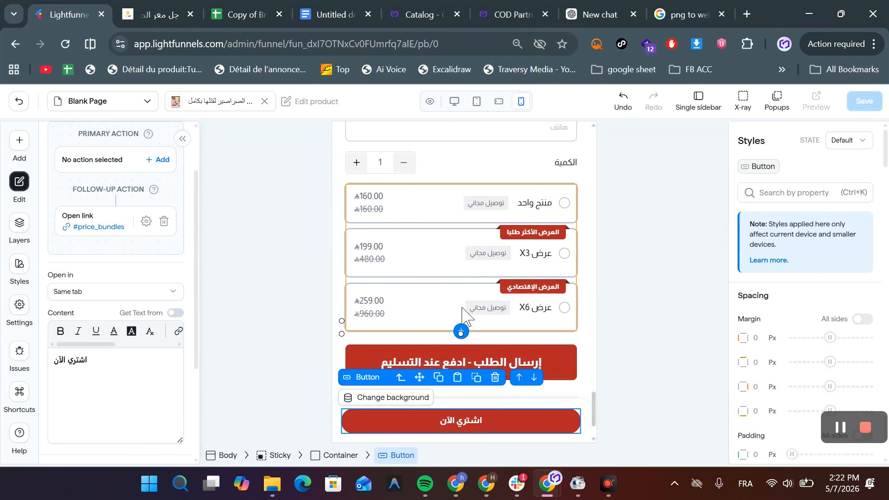
pyautogui.scroll(5, 460, 313)
pyautogui.scroll(-3, 432, 312)
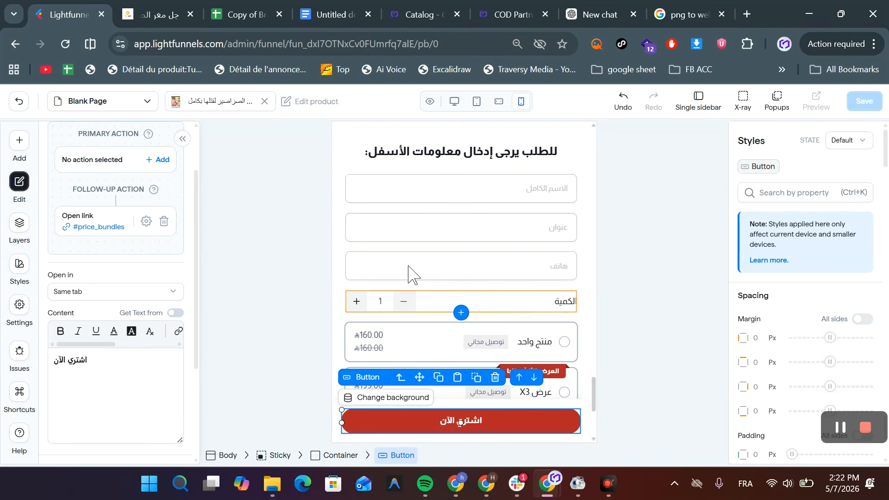
pyautogui.click(351, 138)
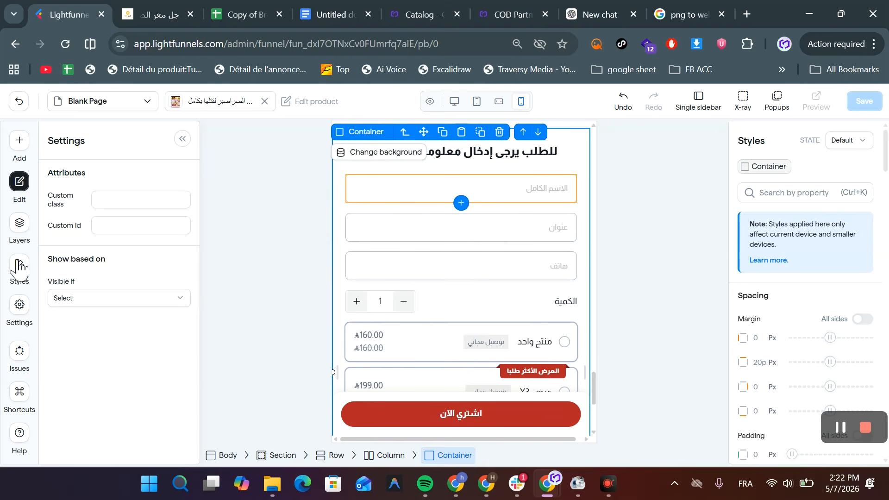
pyautogui.click(118, 230)
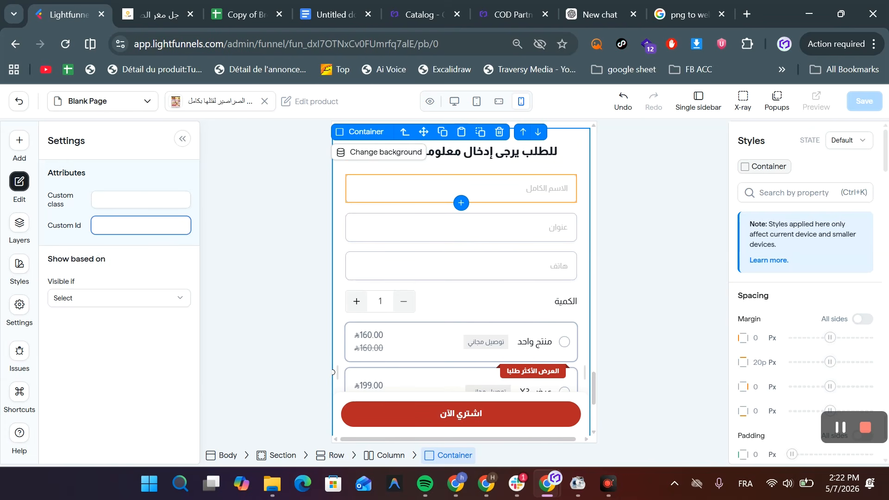
pyautogui.write('f')
pyautogui.press('BackSpace')
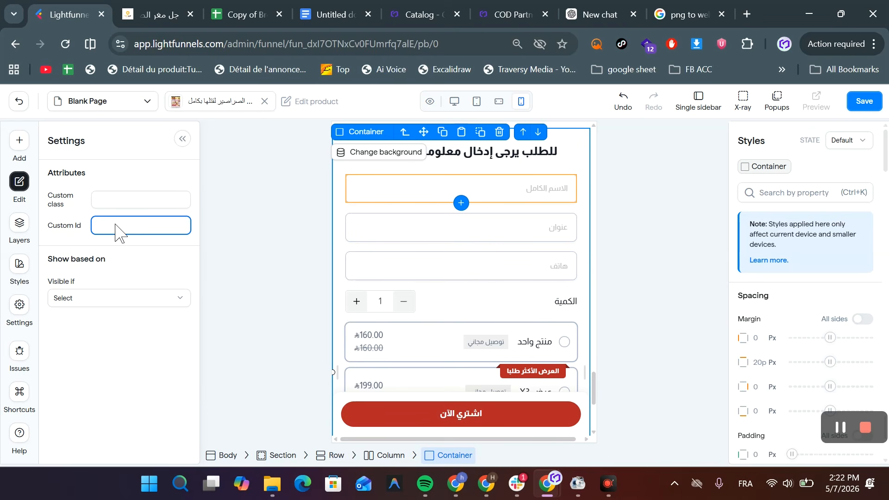
pyautogui.write('shop')
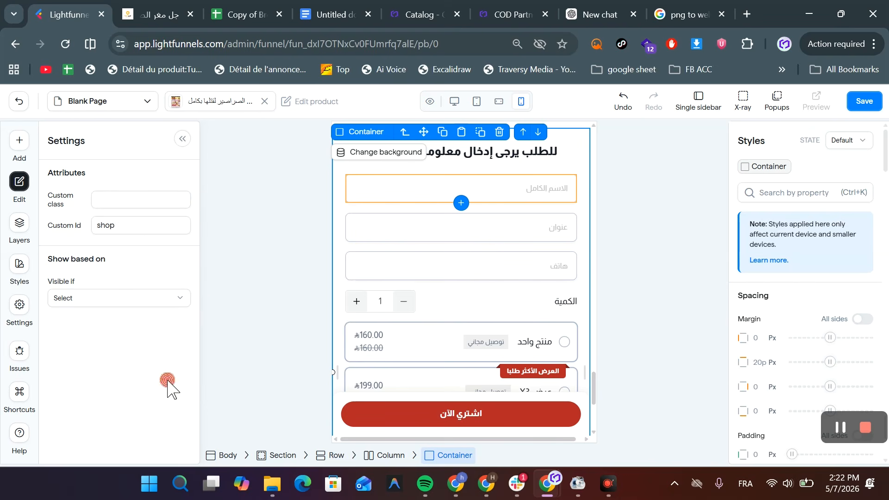
# - Set the sticky button's follow-up link URL to "#shop" and save the page
pyautogui.click(455, 434)
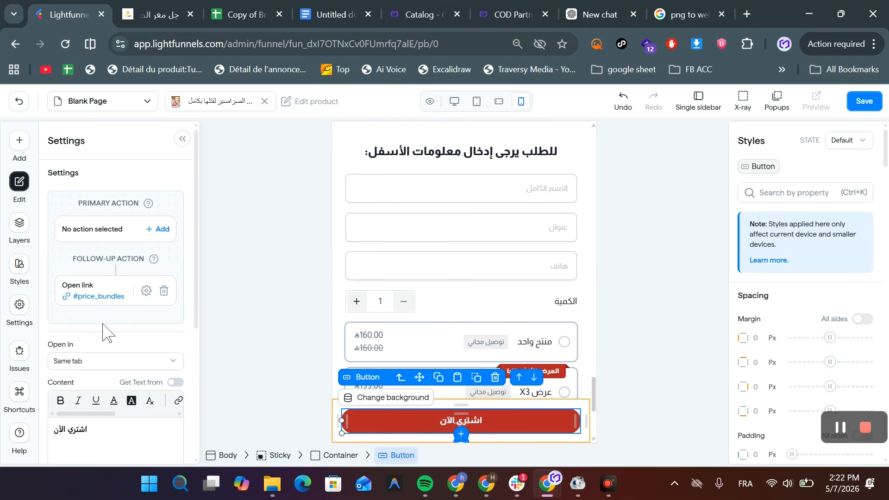
pyautogui.click(146, 291)
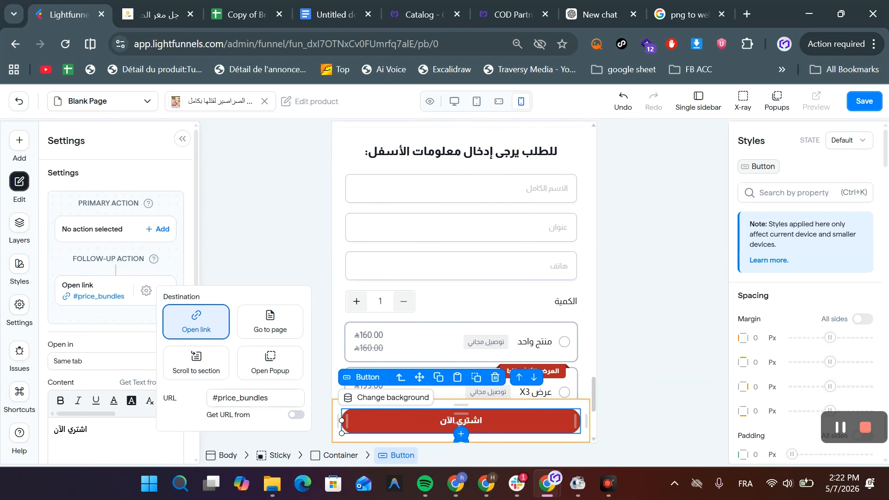
pyautogui.moveTo(267, 399); pyautogui.dragTo(231, 413)
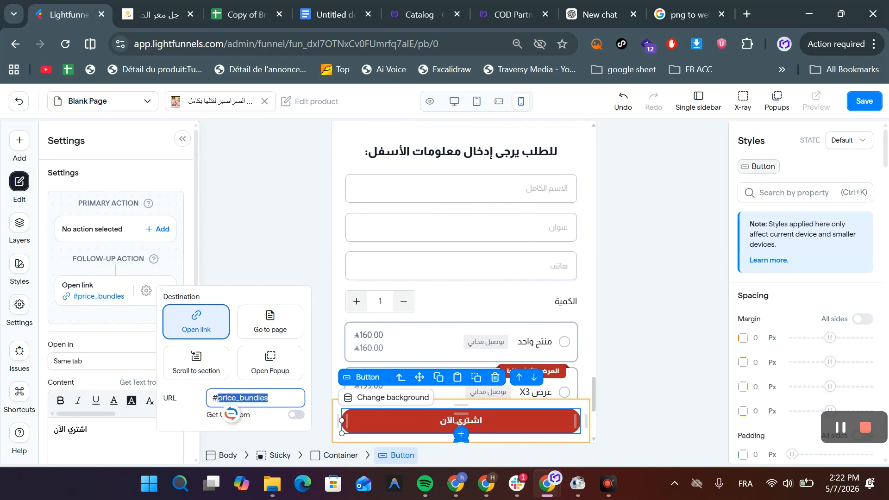
pyautogui.write('shop')
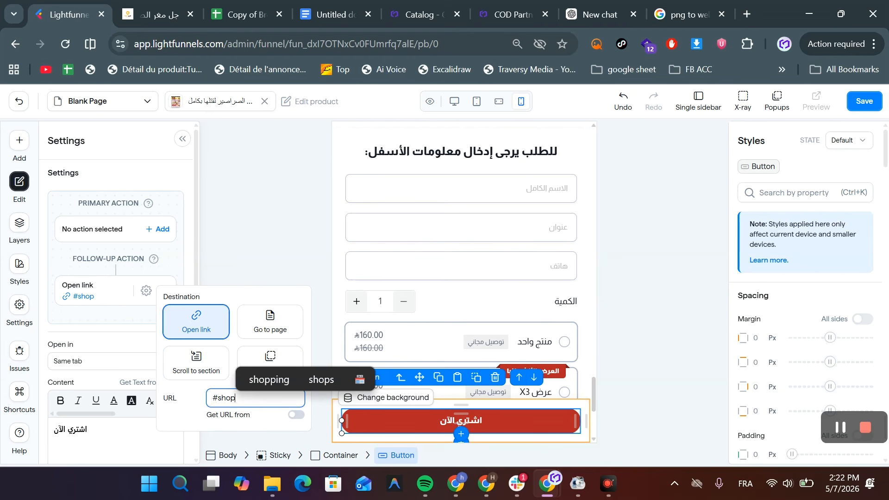
pyautogui.click(213, 401)
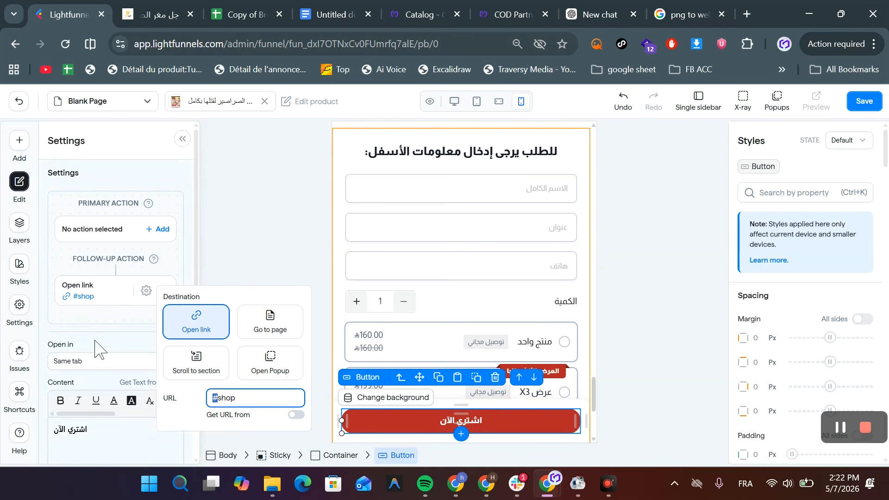
pyautogui.click(130, 159)
pyautogui.click(863, 101)
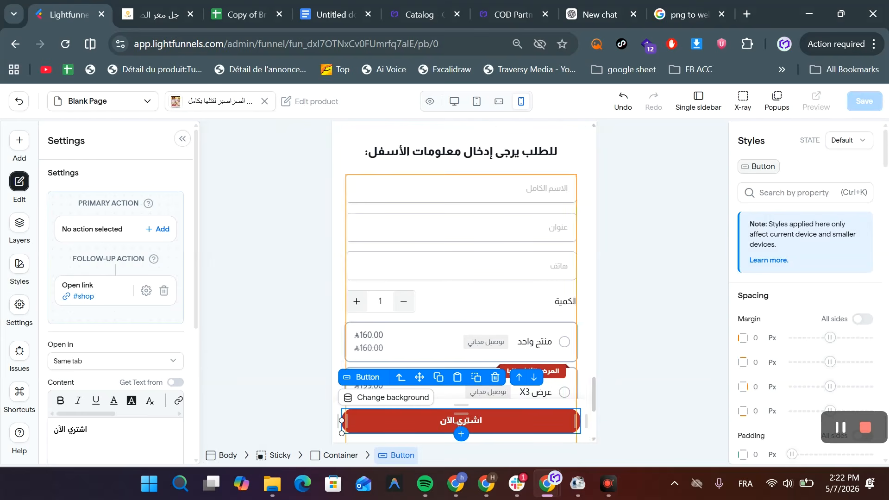
# - Return to the funnel workflow, set the crock funnel's status to Published and save it
pyautogui.click(18, 104)
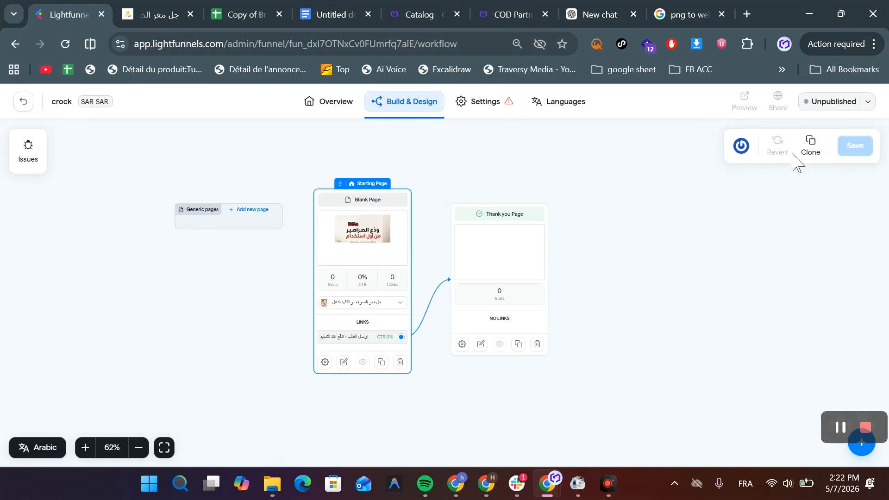
pyautogui.click(824, 103)
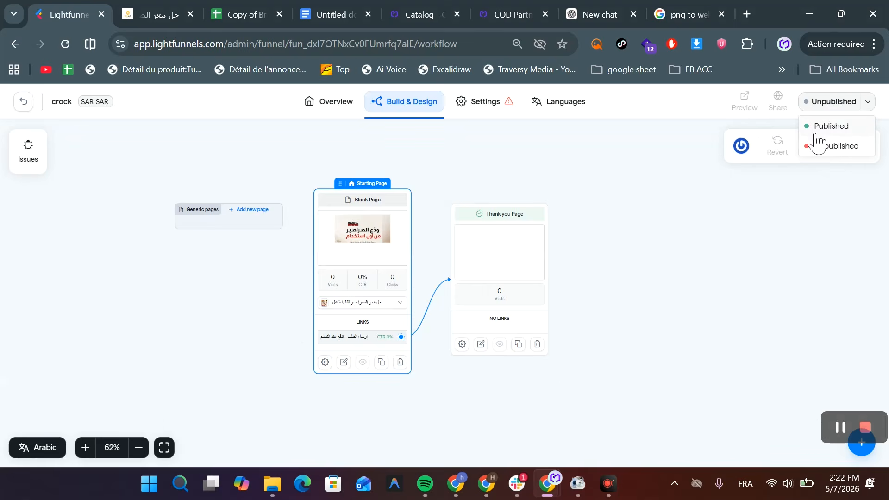
pyautogui.click(836, 131)
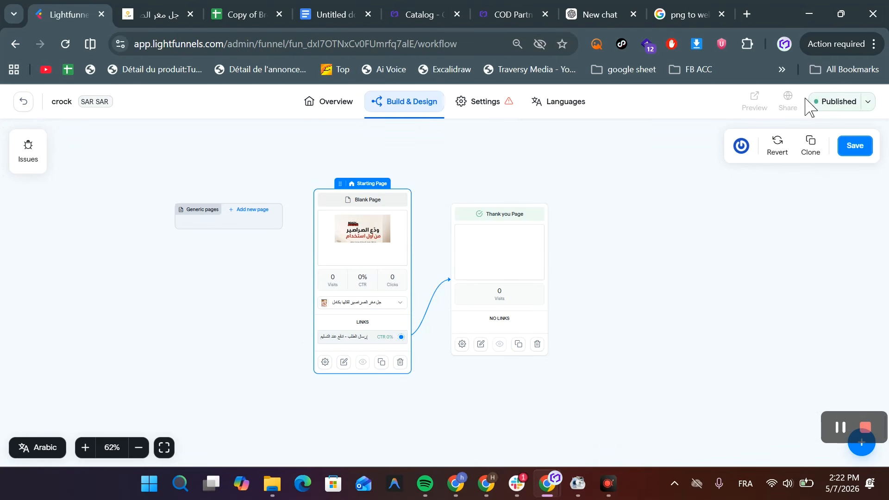
pyautogui.click(849, 147)
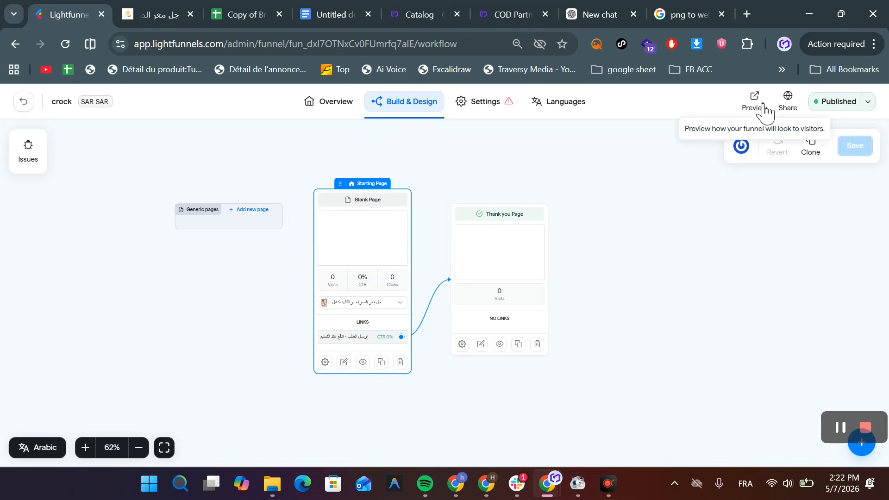
# - Open the published funnel's preview and set its emulated device to iPhone XR
pyautogui.click(755, 103)
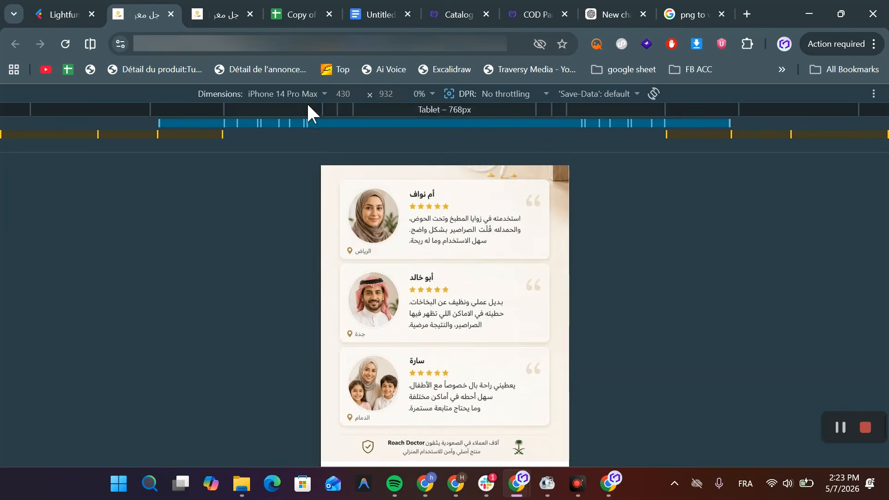
pyautogui.click(303, 95)
pyautogui.click(287, 188)
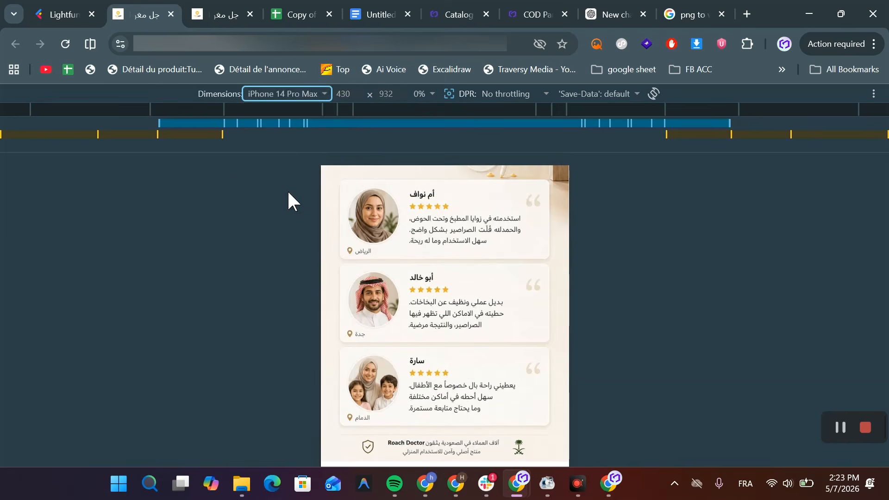
pyautogui.click(293, 94)
pyautogui.click(303, 156)
# - Test the sticky buy button's jump to the order form from different places on the live page
pyautogui.click(425, 444)
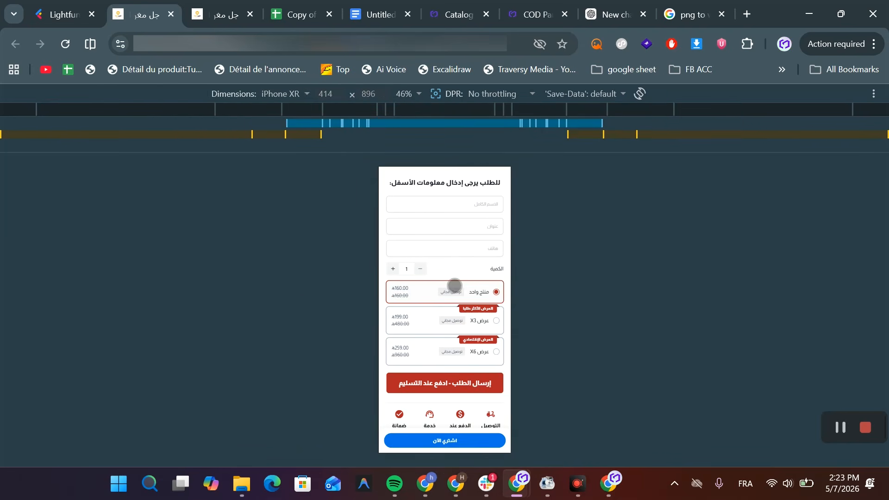
pyautogui.scroll(20, 454, 285)
pyautogui.scroll(-15, 439, 263)
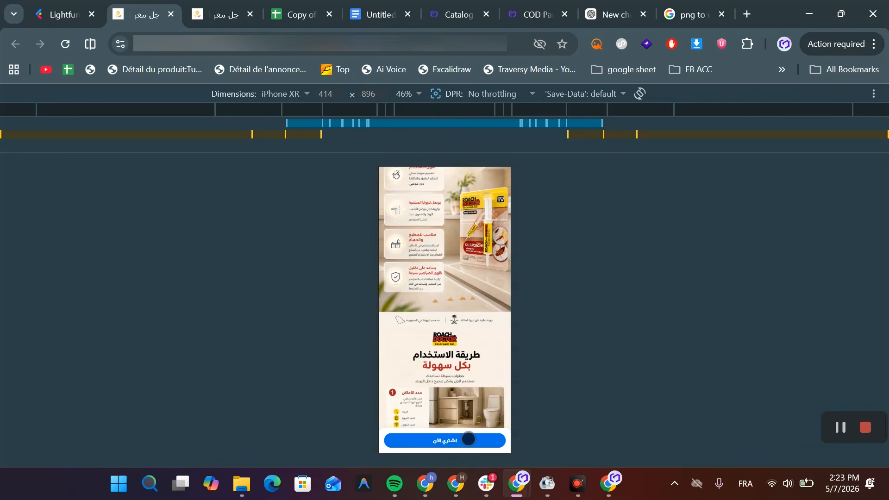
pyautogui.click(469, 438)
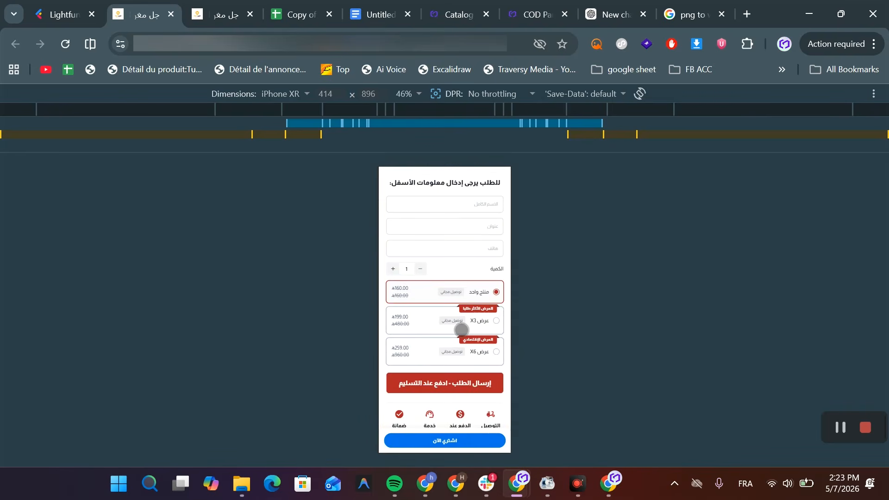
pyautogui.scroll(8, 461, 329)
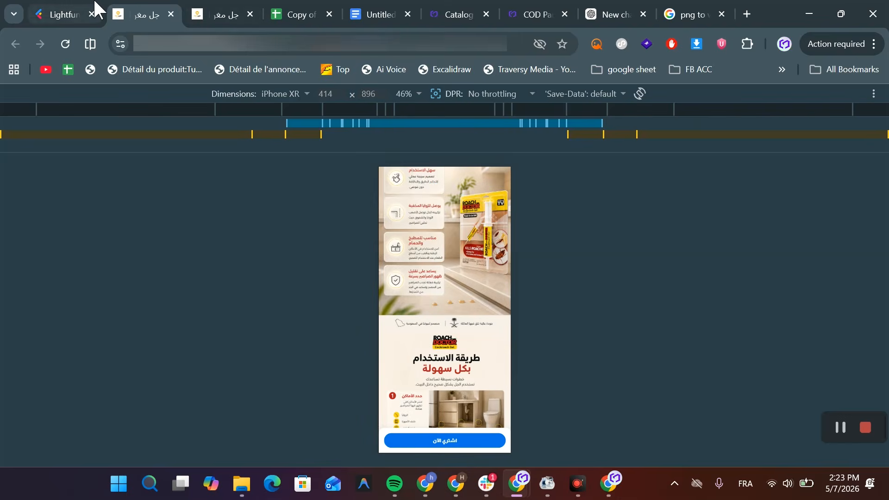
# - Return to the starting page's editor, switch to mobile view and look through the sticky buy button's settings
pyautogui.click(95, 2)
pyautogui.click(383, 234)
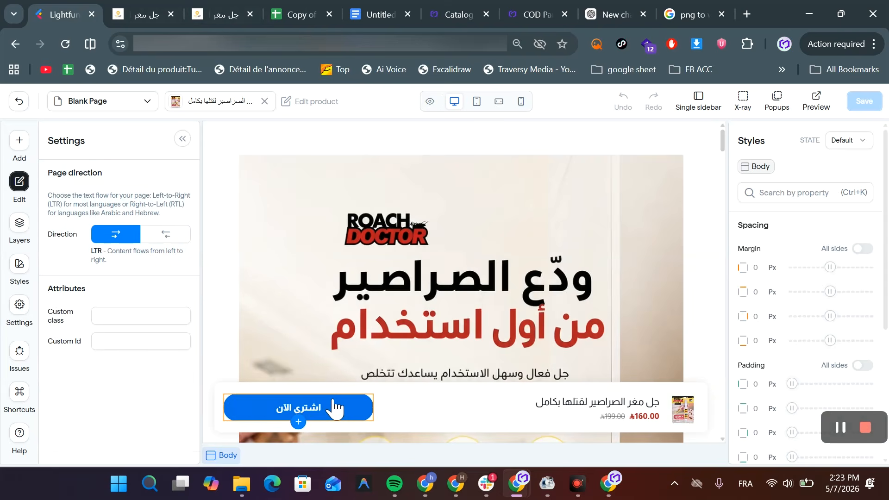
pyautogui.click(334, 407)
pyautogui.scroll(-3, 214, 297)
pyautogui.scroll(-1, 133, 343)
pyautogui.scroll(1, 132, 341)
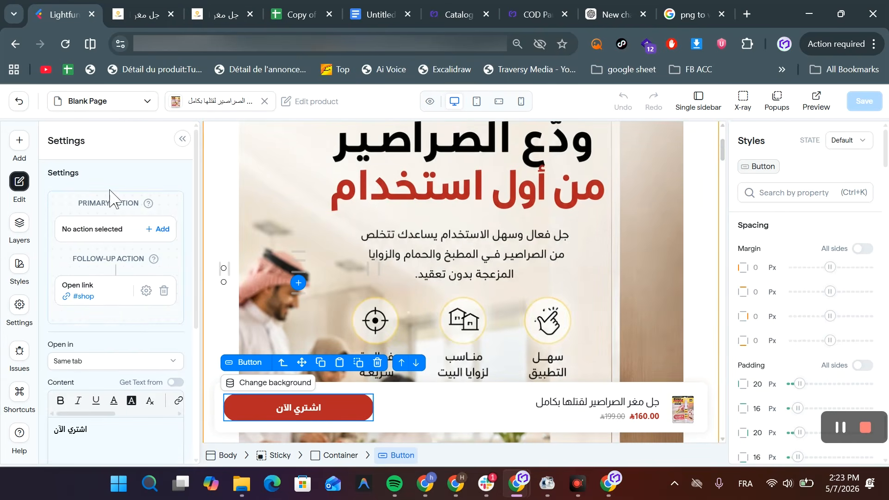
pyautogui.click(519, 102)
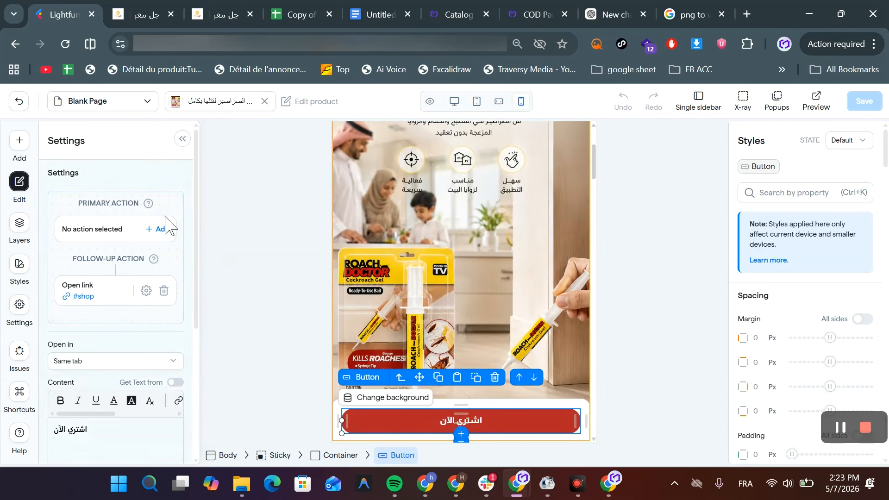
pyautogui.click(444, 406)
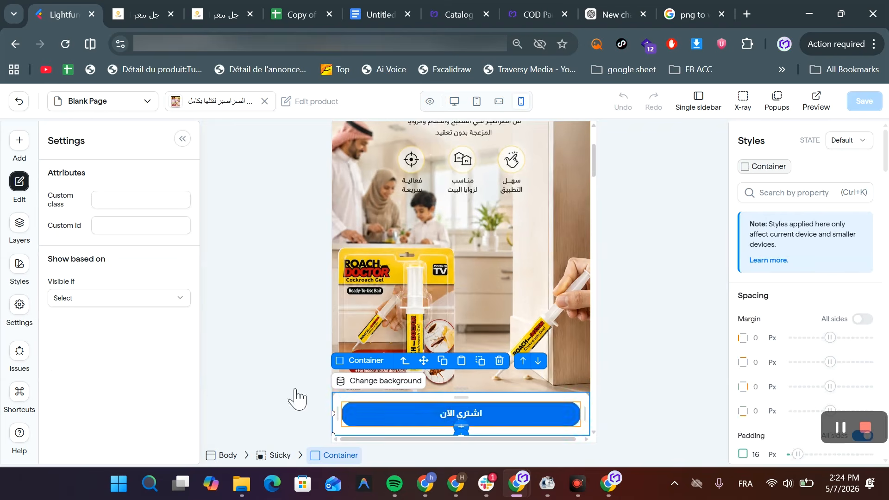
pyautogui.click(438, 416)
pyautogui.scroll(-5, 168, 358)
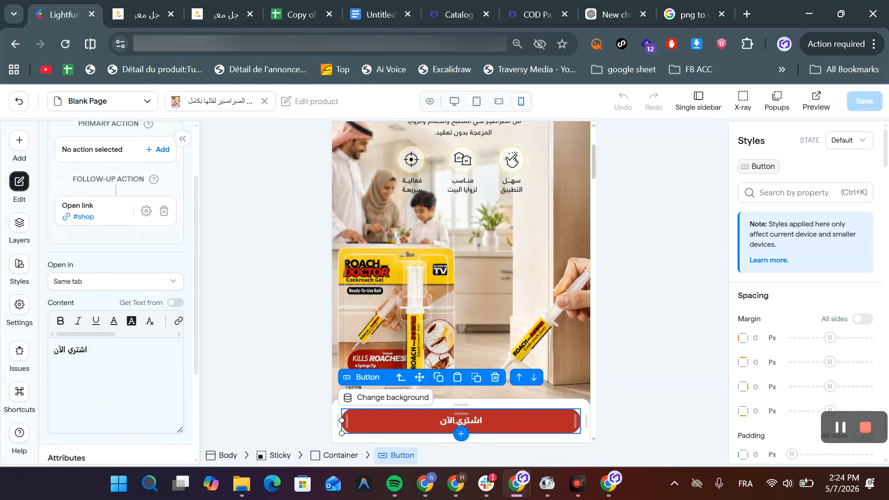
pyautogui.scroll(5, 83, 190)
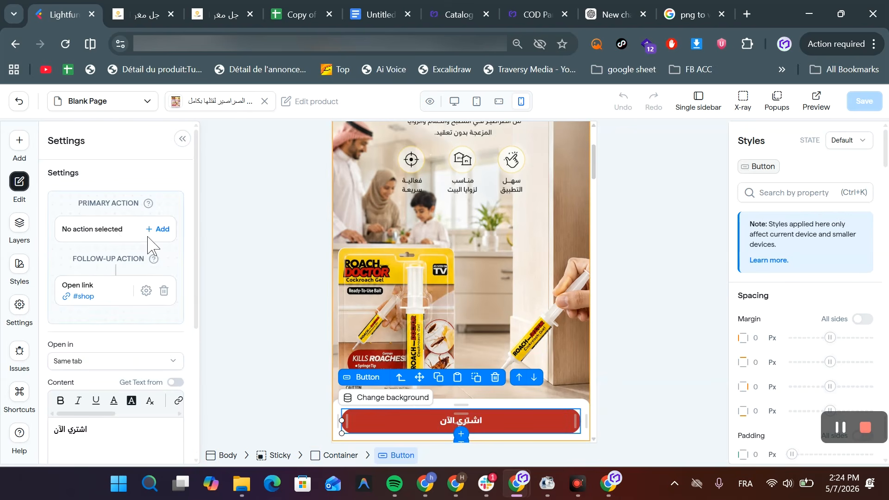
# - Select the Sticky element in the page's layer structure and open its settings
pyautogui.click(19, 226)
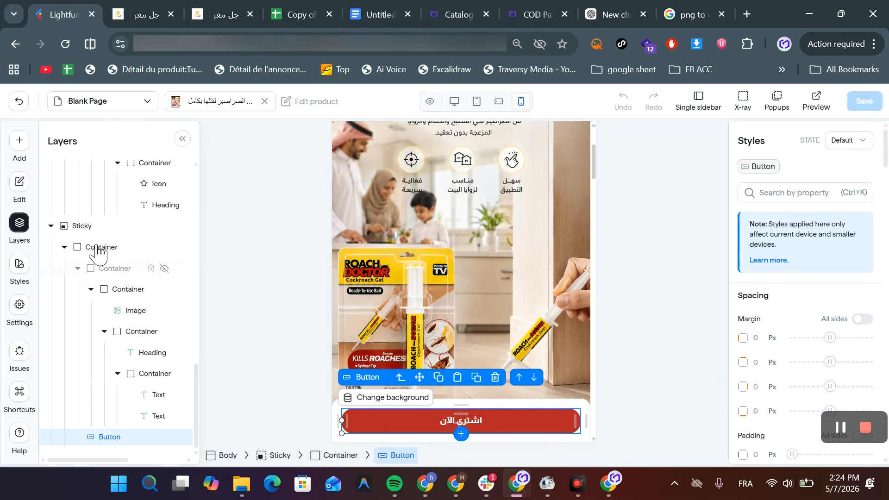
pyautogui.click(93, 226)
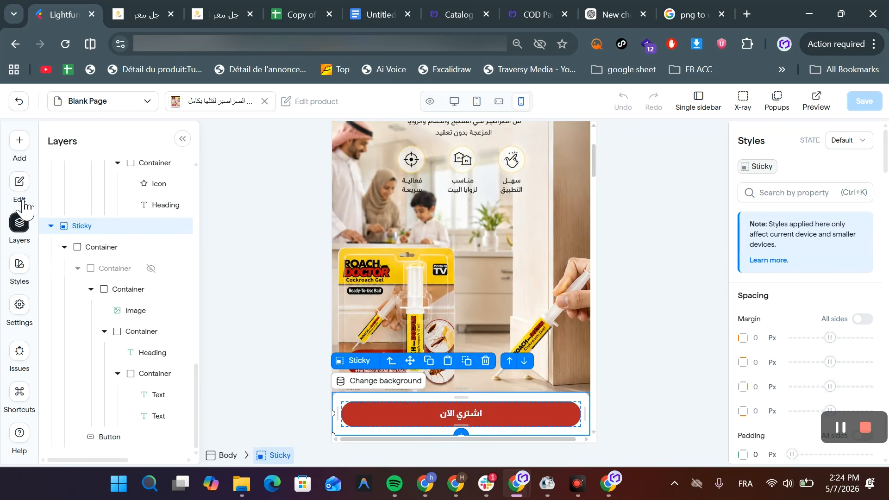
pyautogui.click(66, 226)
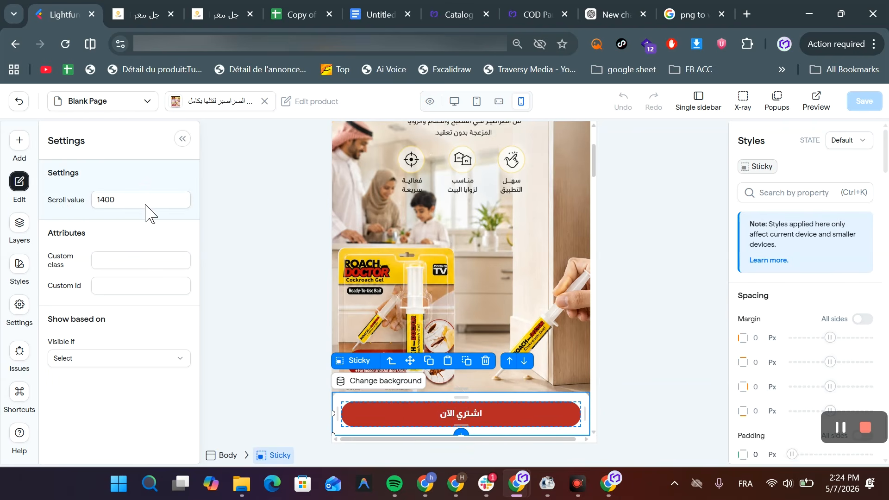
# - Clear the Sticky element's scroll value, save the page and check on the live page when the button appears
pyautogui.doubleClick(124, 200)
pyautogui.press('BackSpace')
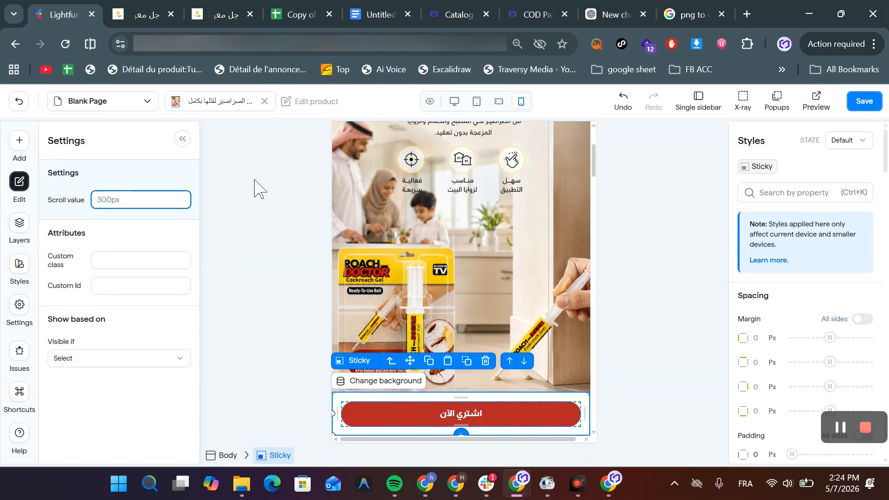
pyautogui.click(865, 107)
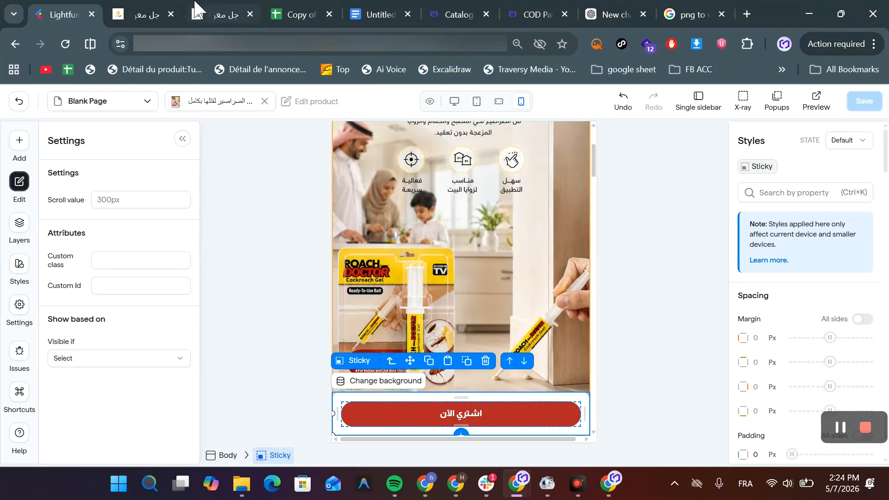
pyautogui.click(159, 8)
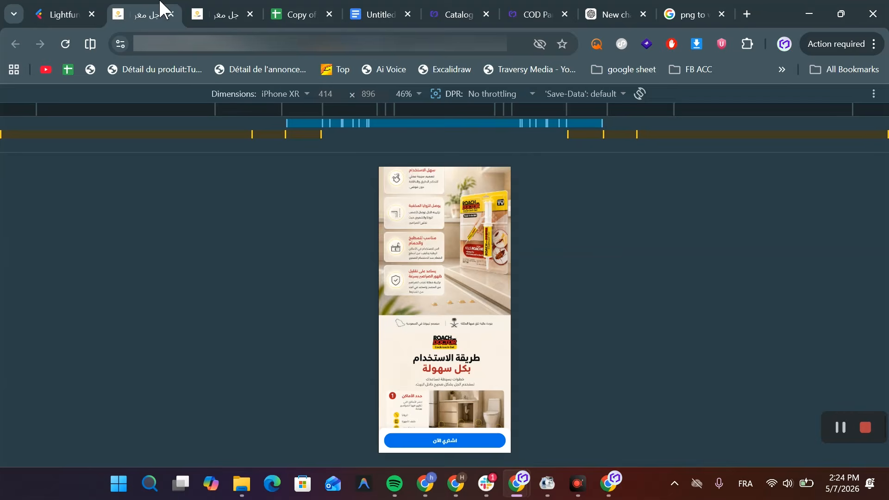
pyautogui.scroll(10, 480, 228)
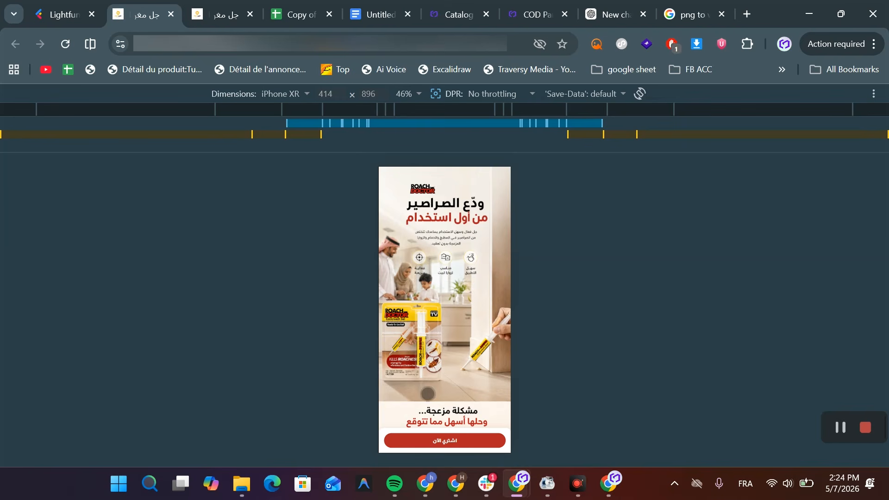
pyautogui.scroll(-3, 428, 393)
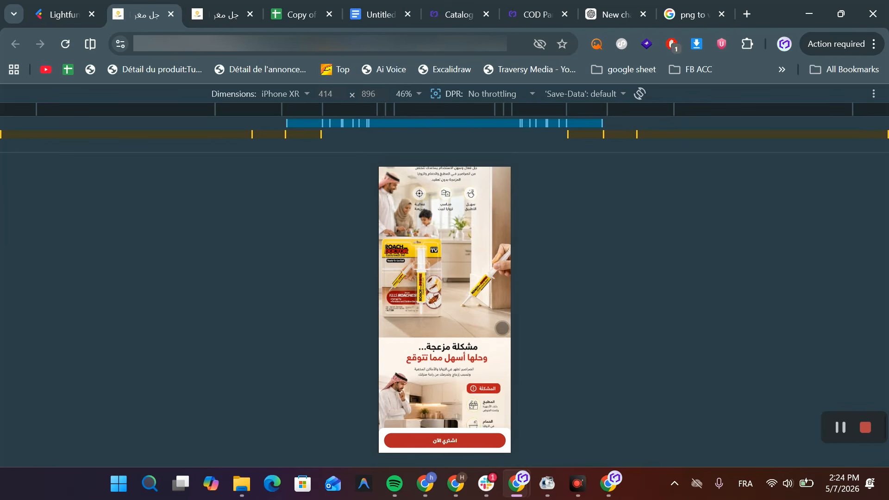
pyautogui.scroll(-6, 501, 328)
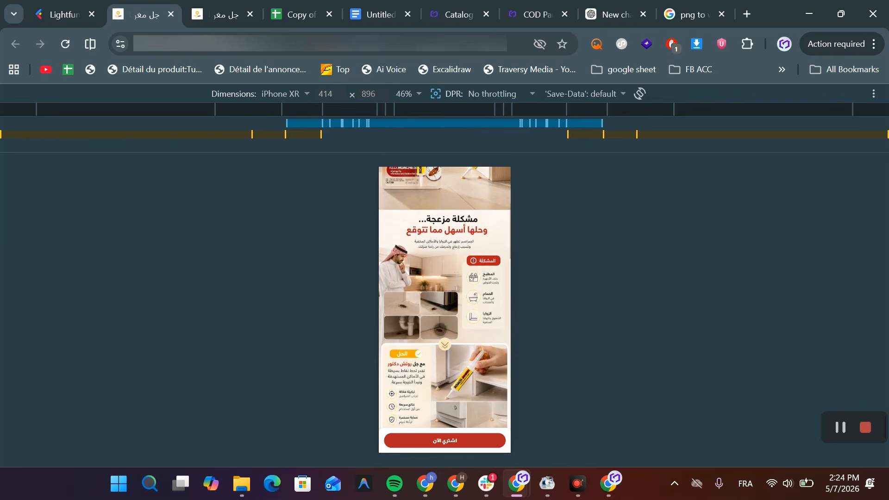
# - Set the Sticky element's scroll value to 700 and save the page
pyautogui.click(54, 6)
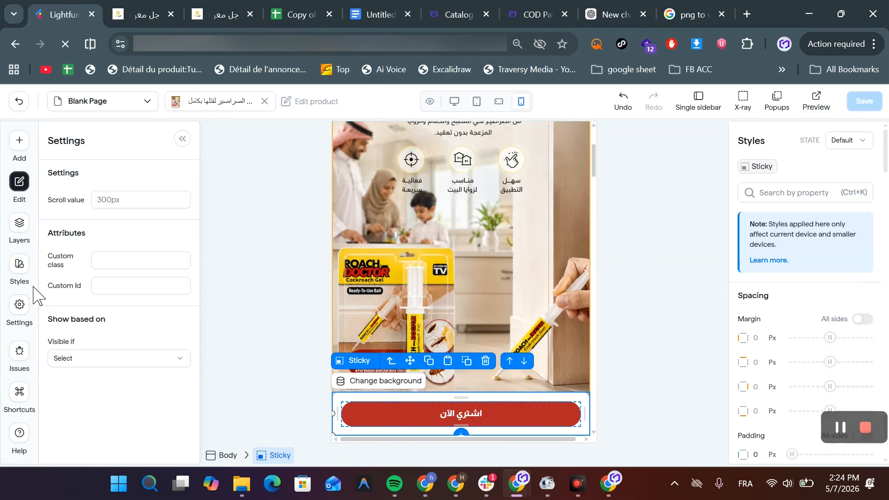
pyautogui.click(130, 201)
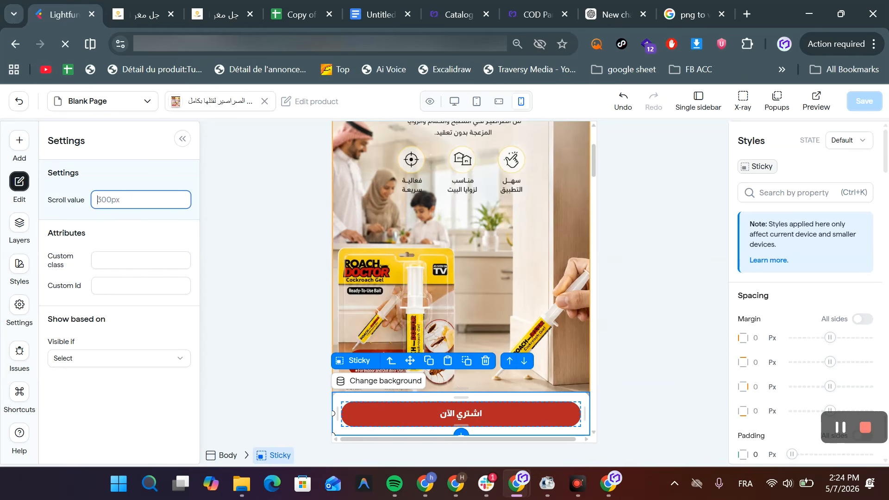
pyautogui.write('700')
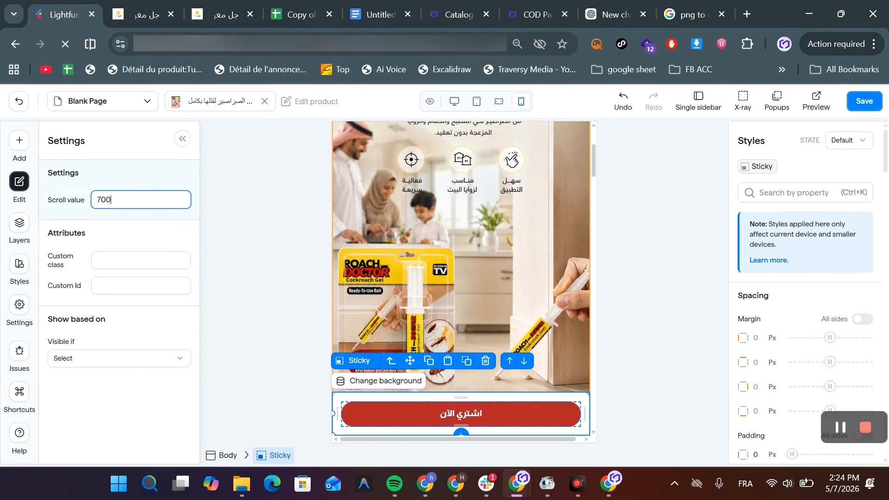
pyautogui.click(863, 101)
pyautogui.click(251, 272)
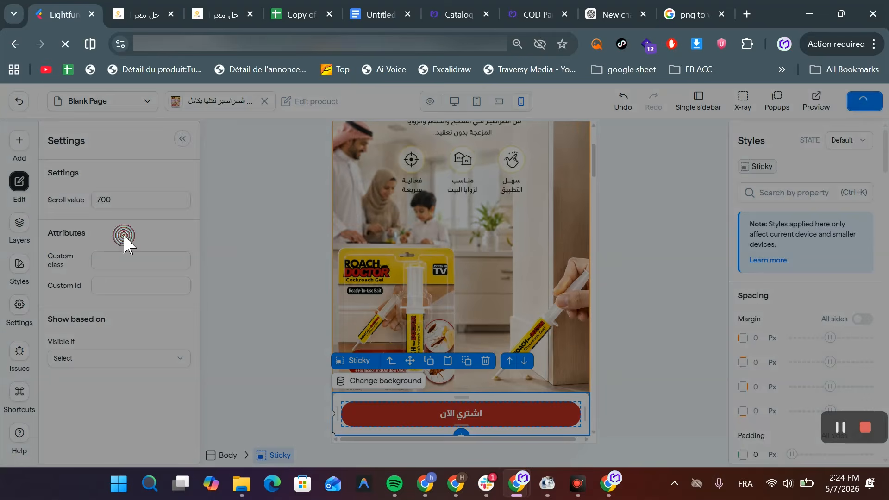
# - Reload the live mobile page and check at which scroll position the sticky buy button appears and disappears
pyautogui.click(121, 15)
pyautogui.click(64, 42)
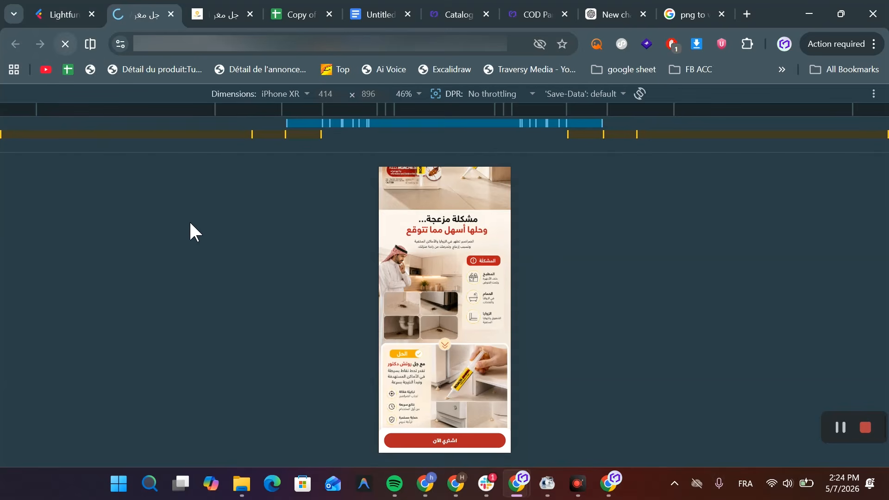
pyautogui.scroll(3, 426, 313)
pyautogui.scroll(-2, 426, 312)
pyautogui.scroll(-6, 427, 313)
pyautogui.scroll(8, 451, 355)
pyautogui.scroll(-6, 451, 356)
pyautogui.scroll(6, 451, 352)
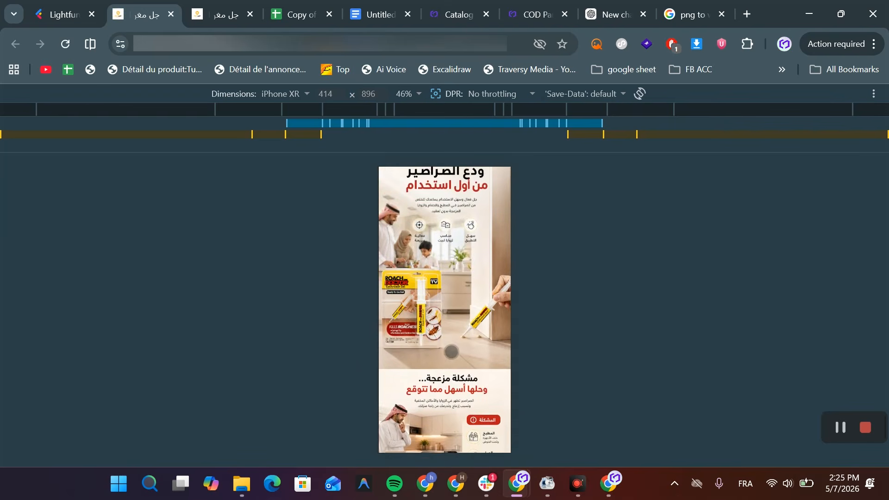
pyautogui.scroll(-6, 451, 352)
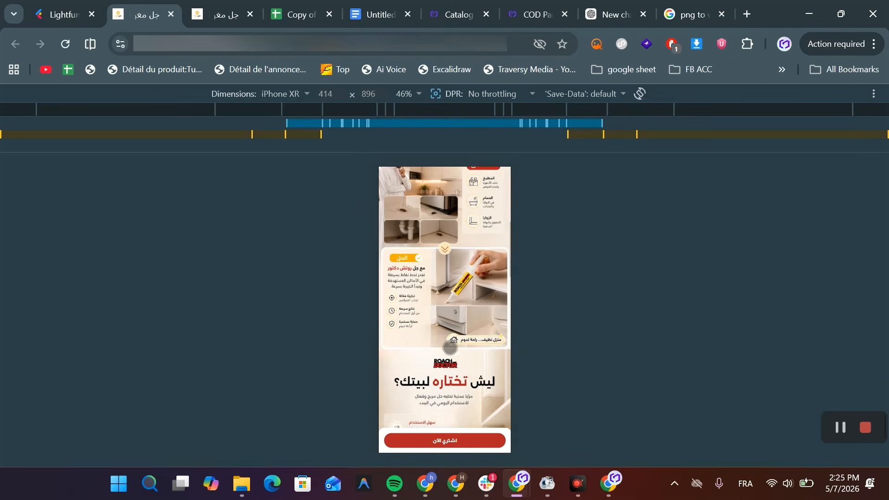
# - Jump to the order form with the sticky button, submit it empty to test its required fields, and return to the page editor
pyautogui.click(426, 440)
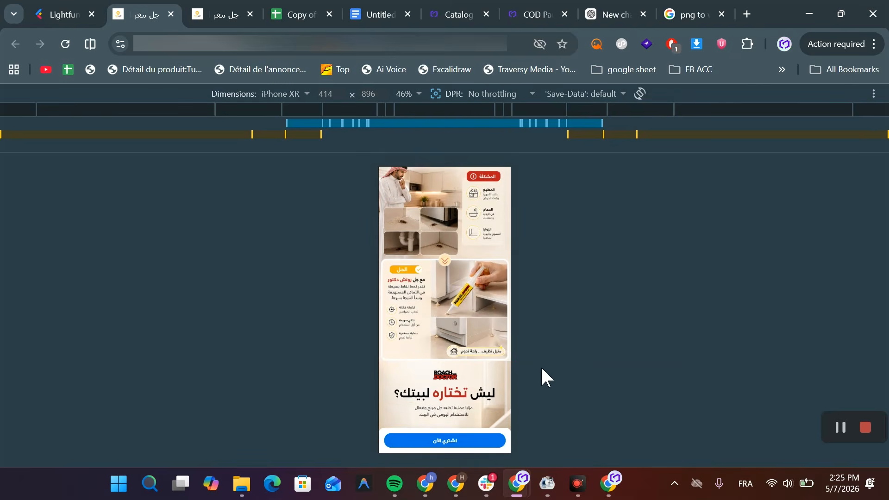
pyautogui.click(479, 206)
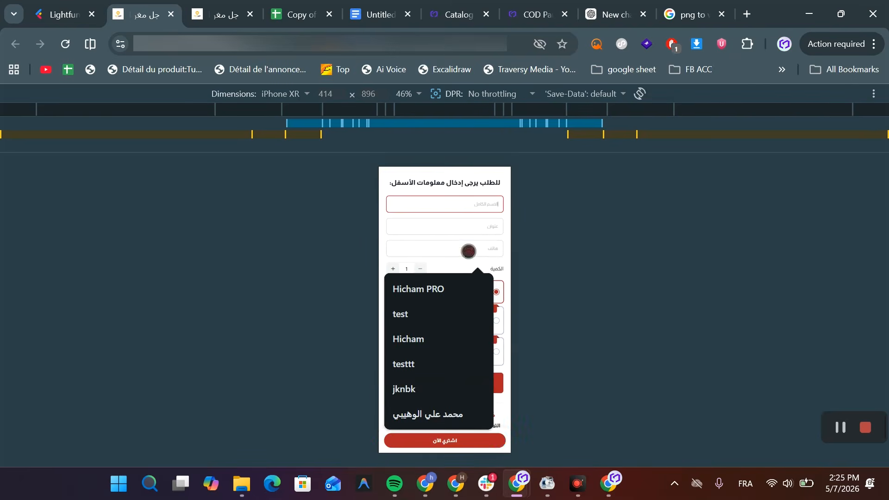
pyautogui.click(464, 229)
pyautogui.hotkey('ctrl', '+')
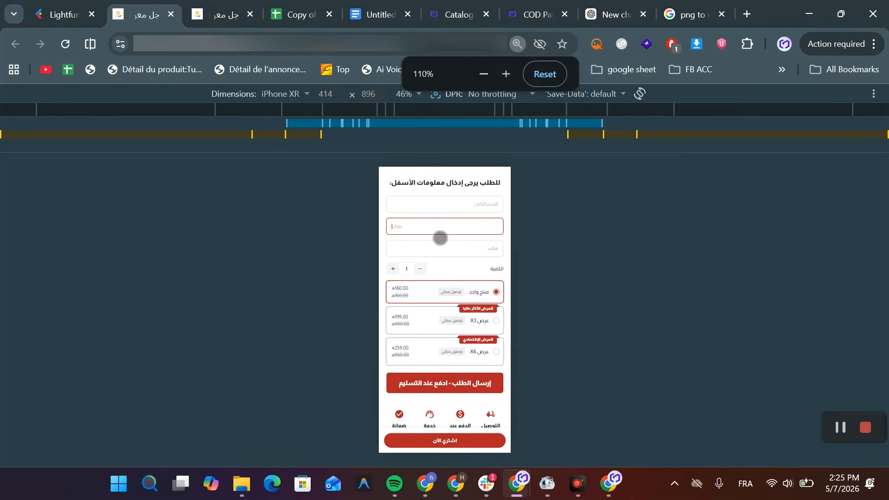
pyautogui.click(462, 206)
pyautogui.click(370, 269)
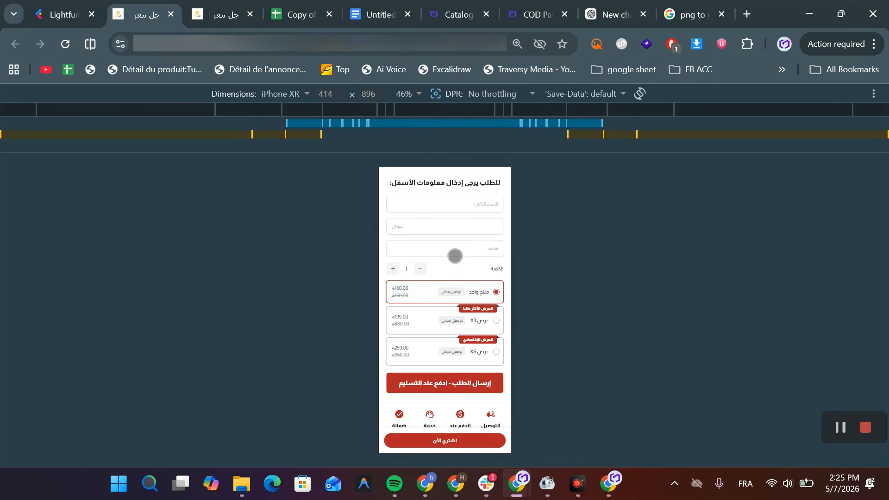
pyautogui.scroll(-1, 471, 397)
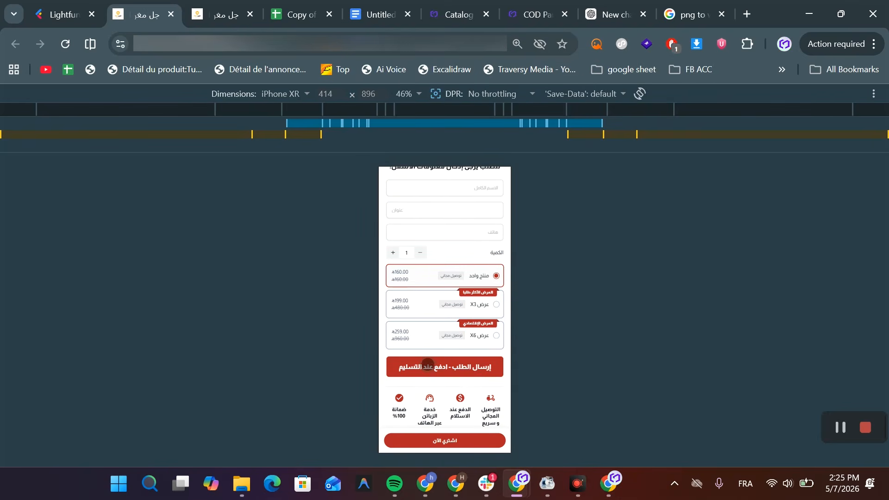
pyautogui.click(451, 366)
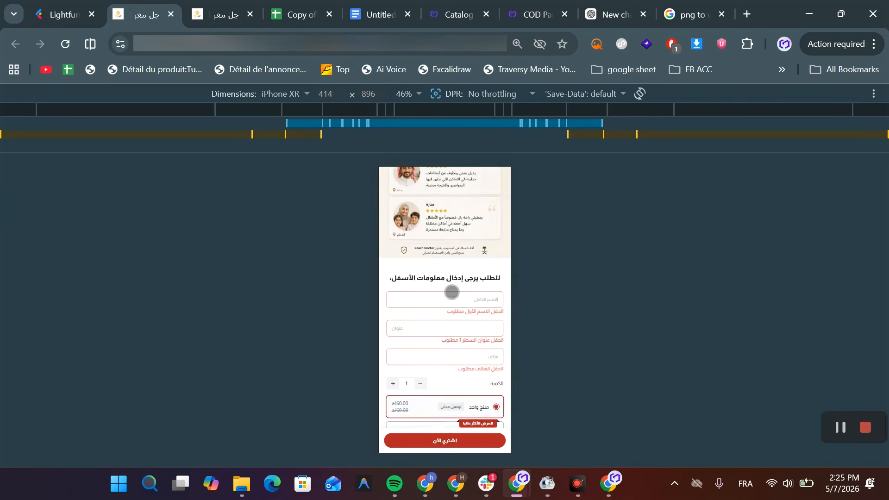
pyautogui.click(83, 7)
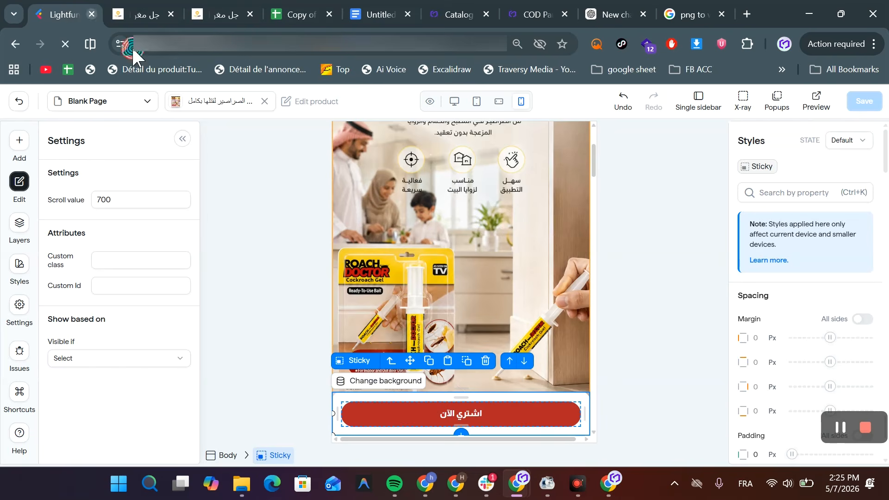
# - Open the funnel's Thank you Page for editing, search sections for THAN and add the cream Arabic "Thank you, COD" section
pyautogui.click(18, 105)
pyautogui.click(510, 277)
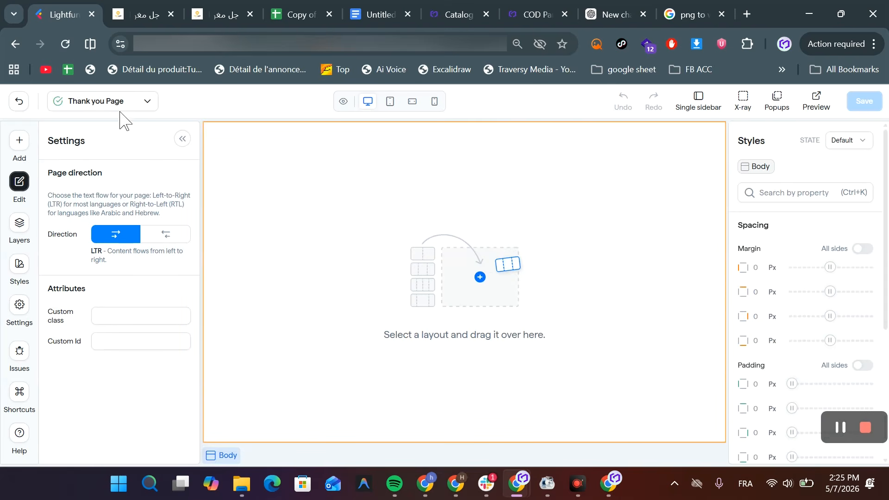
pyautogui.click(19, 147)
pyautogui.click(150, 172)
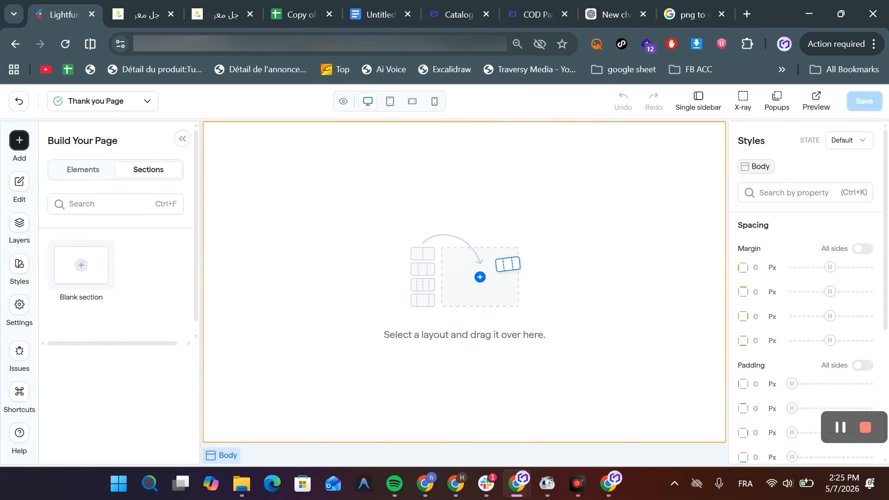
pyautogui.write('THAN')
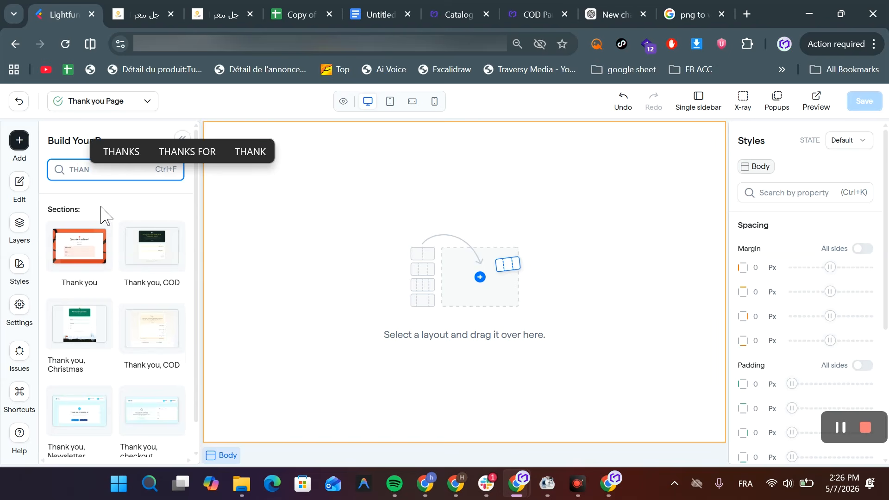
pyautogui.moveTo(142, 255)
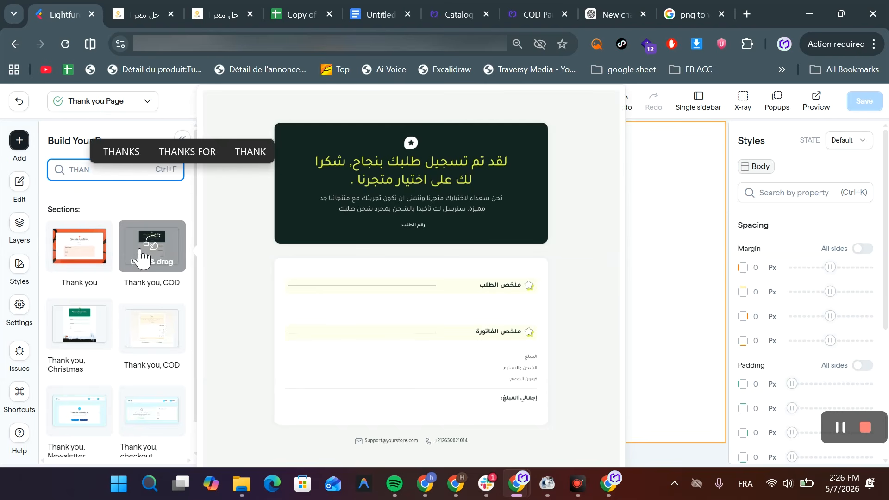
pyautogui.moveTo(153, 339)
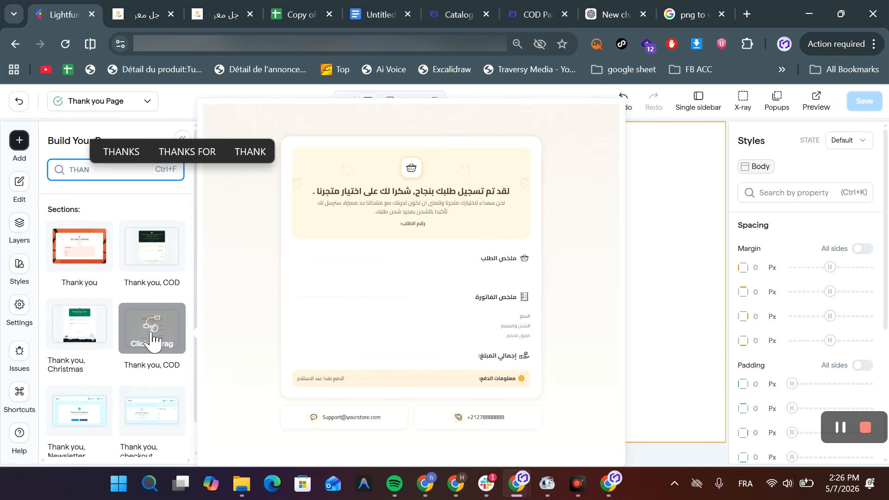
pyautogui.moveTo(152, 339); pyautogui.dragTo(463, 240)
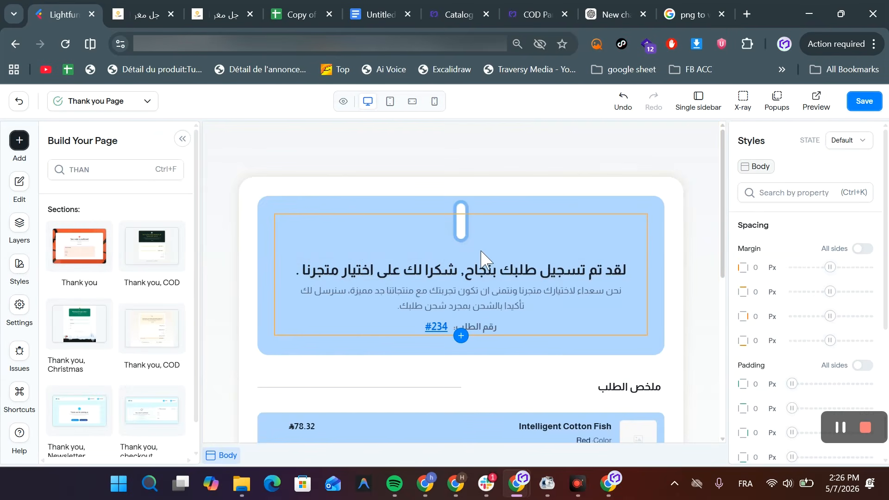
# - Delete the Order Variants repeater from the order summary on the thank you page
pyautogui.scroll(-5, 472, 255)
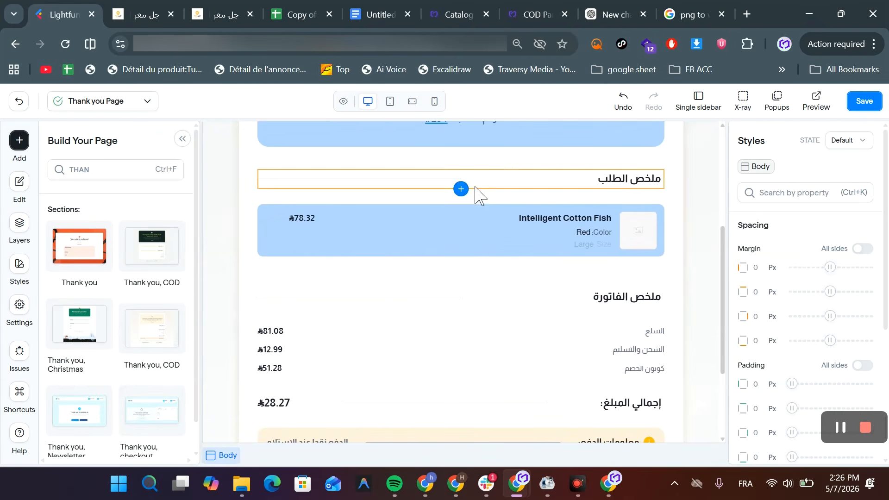
pyautogui.scroll(-3, 367, 382)
pyautogui.scroll(7, 496, 353)
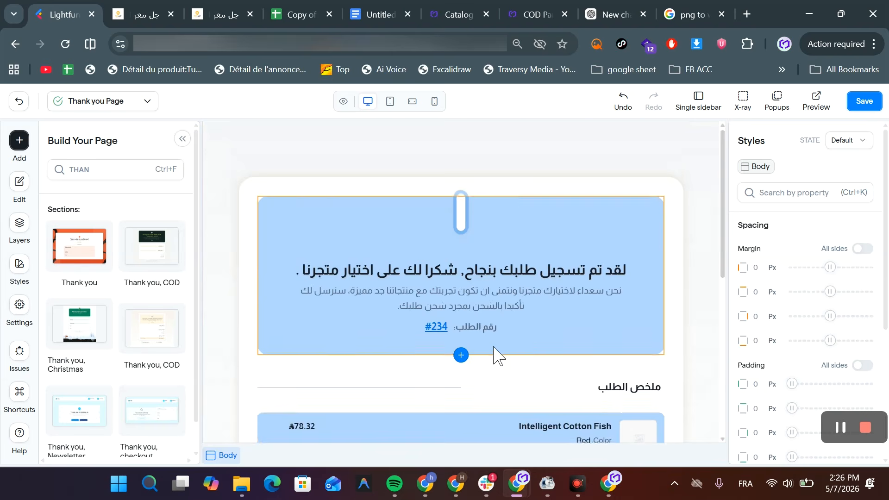
pyautogui.scroll(-4, 506, 278)
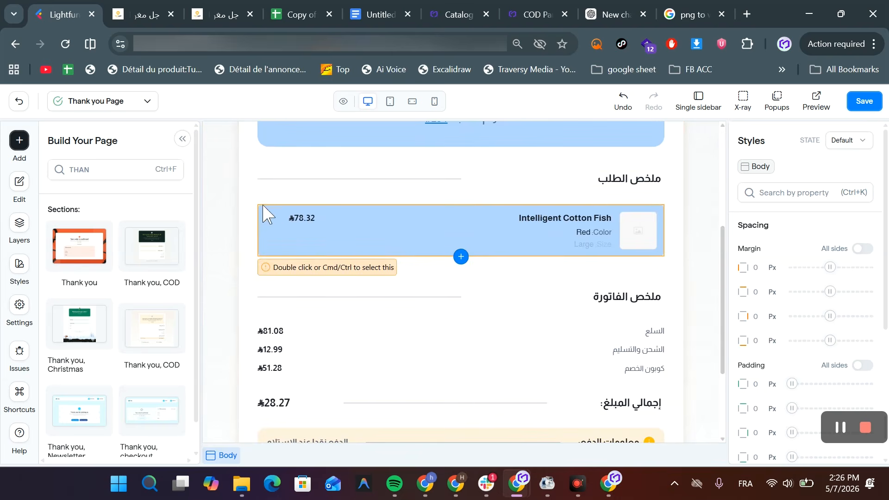
pyautogui.click(268, 222)
pyautogui.click(356, 321)
pyautogui.click(437, 236)
pyautogui.click(459, 230)
pyautogui.click(458, 210)
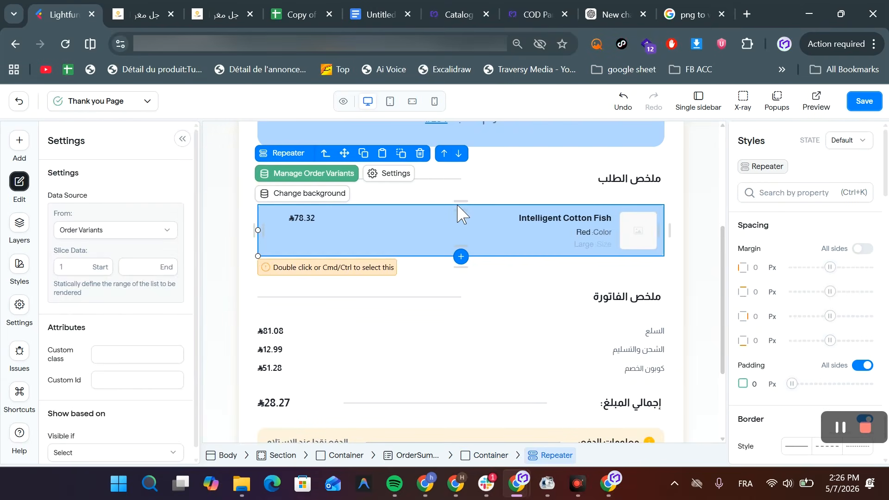
pyautogui.click(419, 154)
# - Delete the ملخص الطلب heading container and the empty container left around it
pyautogui.click(535, 179)
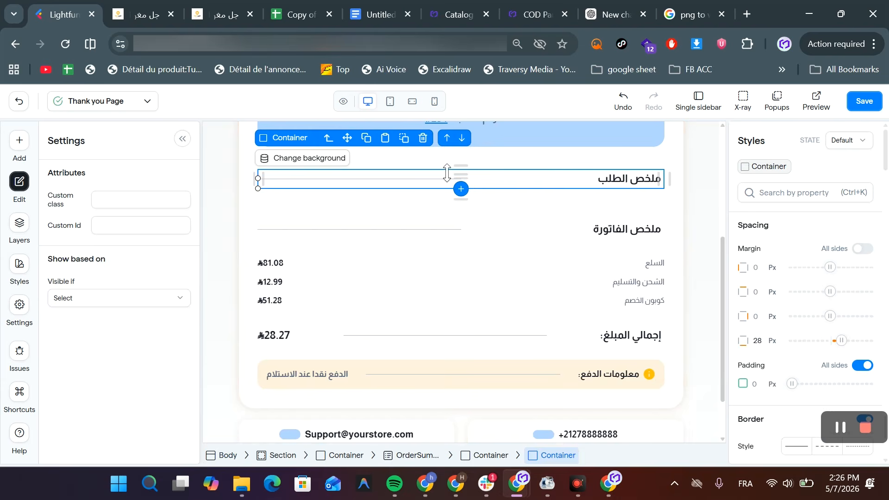
pyautogui.click(412, 150)
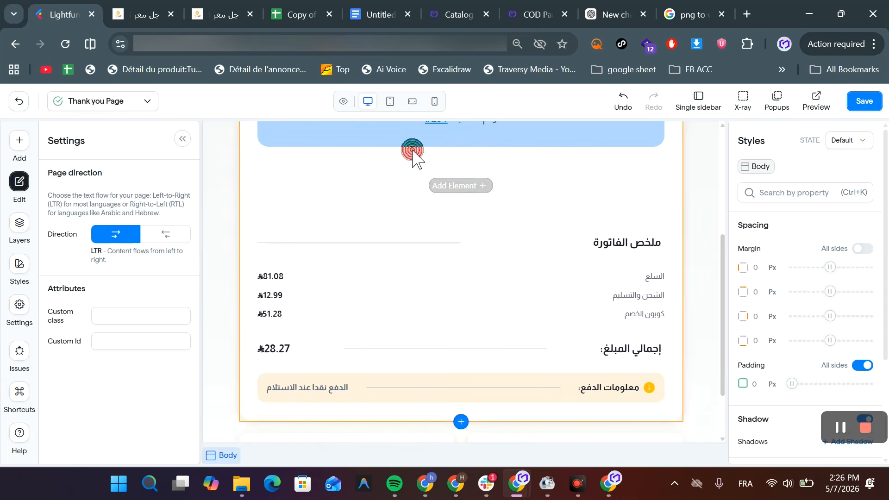
pyautogui.click(505, 189)
pyautogui.click(430, 144)
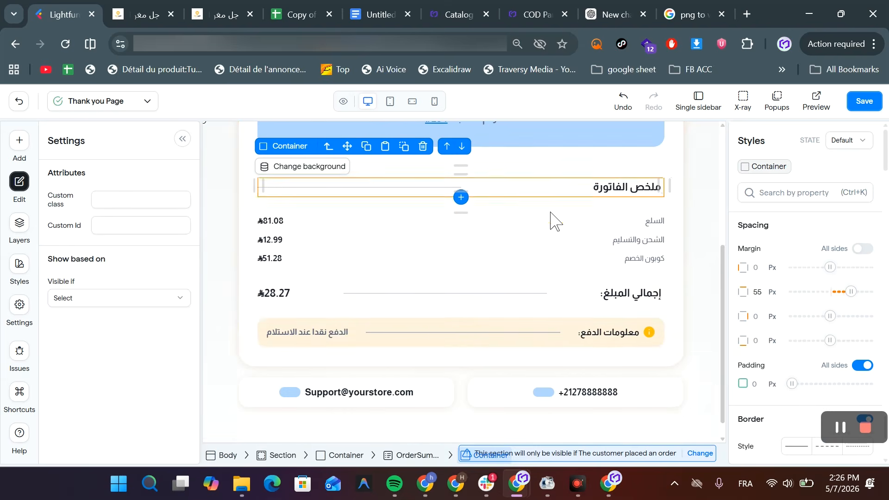
# - Delete the phone number and support e-mail containers below the order summary
pyautogui.click(523, 408)
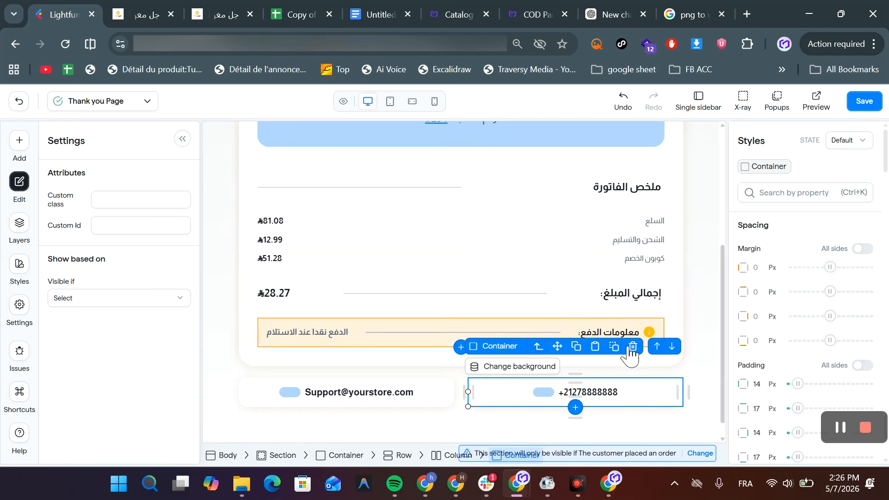
pyautogui.click(631, 351)
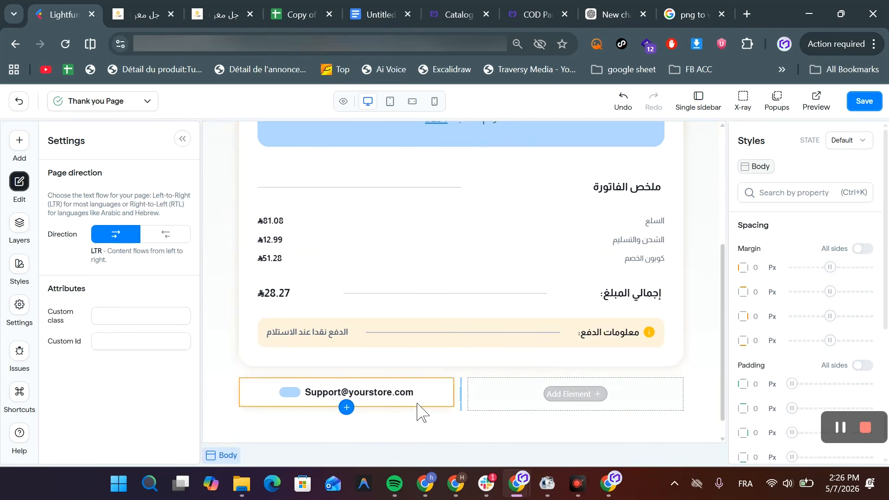
pyautogui.click(422, 402)
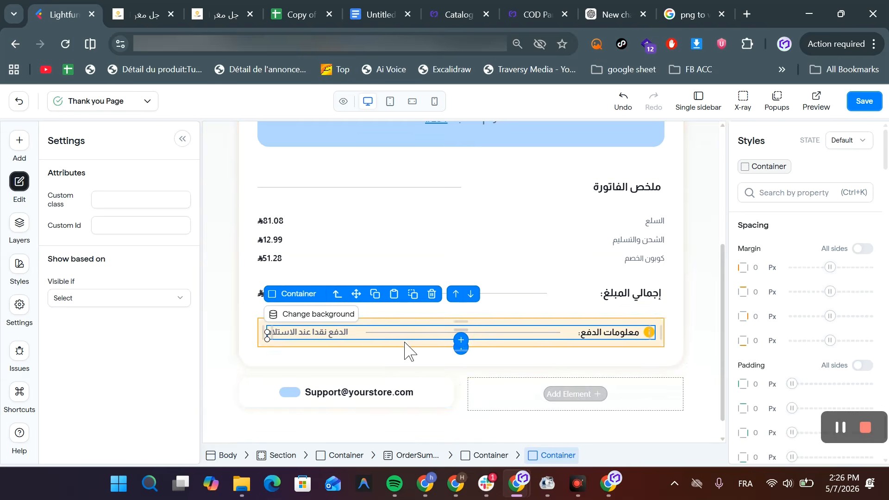
pyautogui.click(428, 395)
pyautogui.click(435, 407)
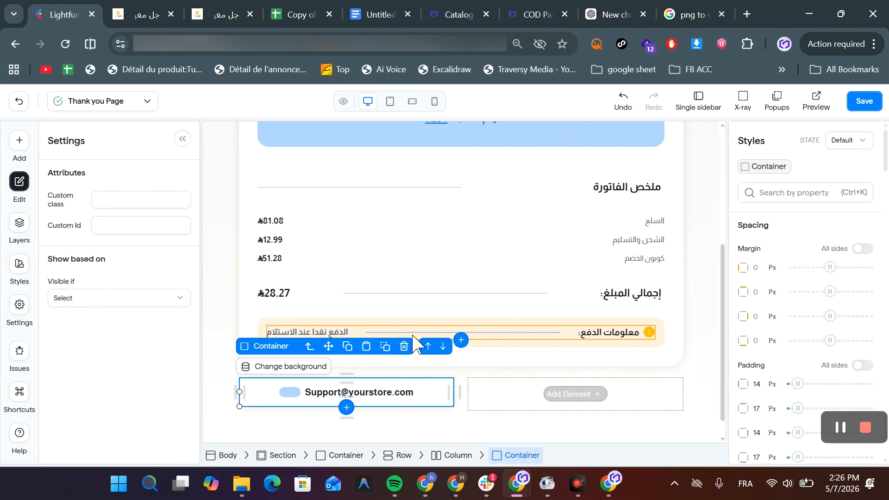
pyautogui.click(403, 345)
# - Remove both empty columns of the former contact row beneath the order summary
pyautogui.click(434, 399)
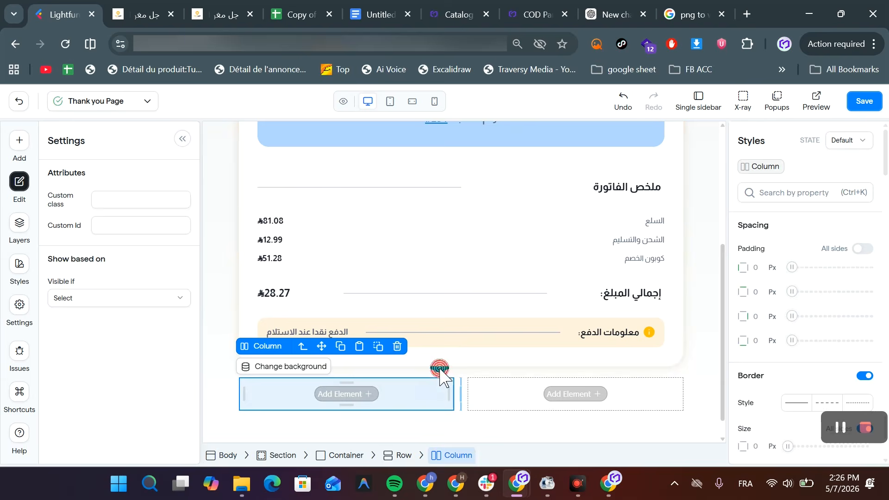
pyautogui.click(396, 345)
pyautogui.click(525, 401)
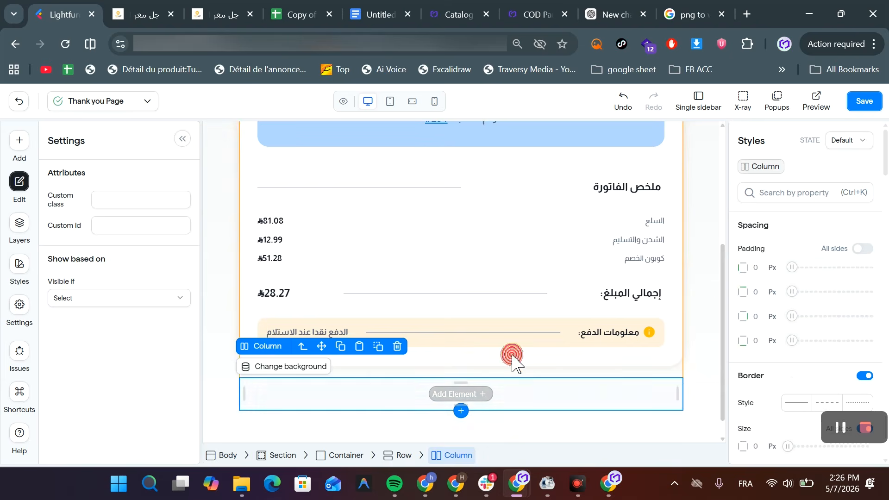
pyautogui.click(398, 346)
# - Save the thank you page and return to the funnel's page flow
pyautogui.scroll(5, 532, 357)
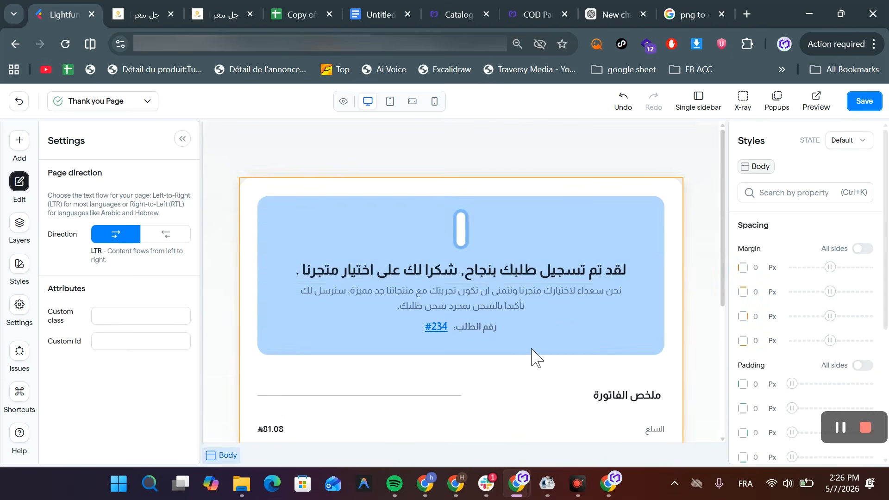
pyautogui.click(461, 226)
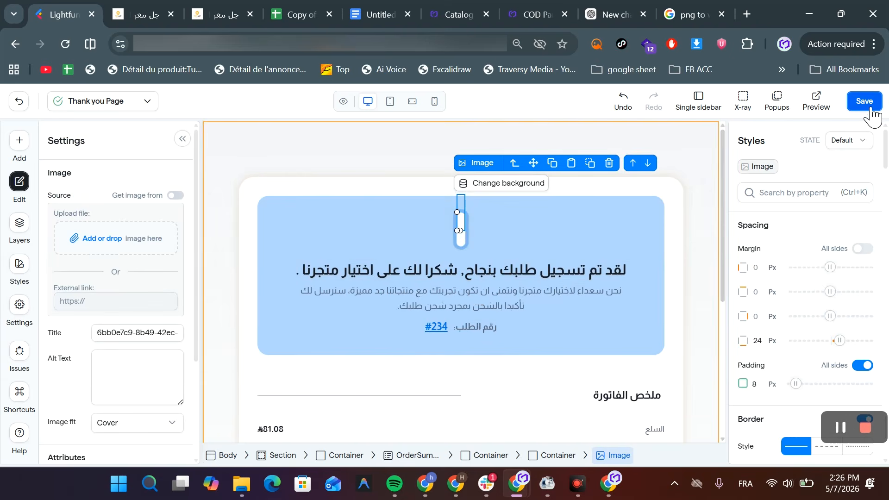
pyautogui.click(864, 103)
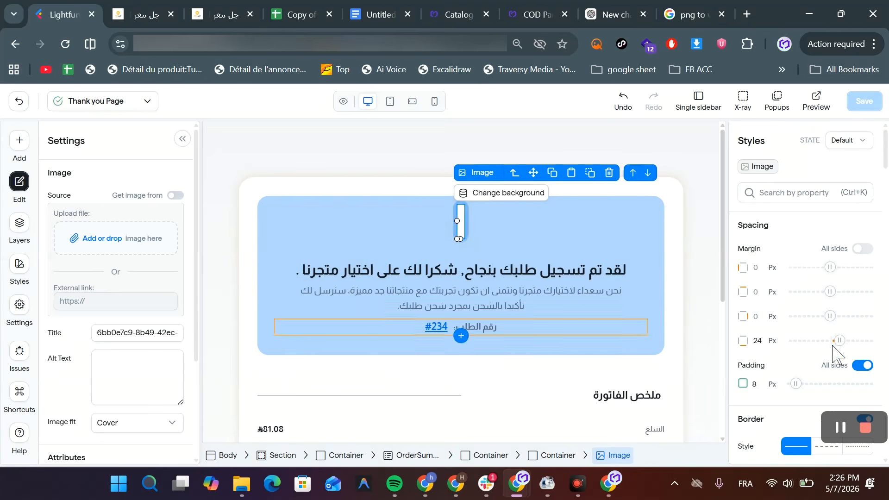
pyautogui.click(19, 102)
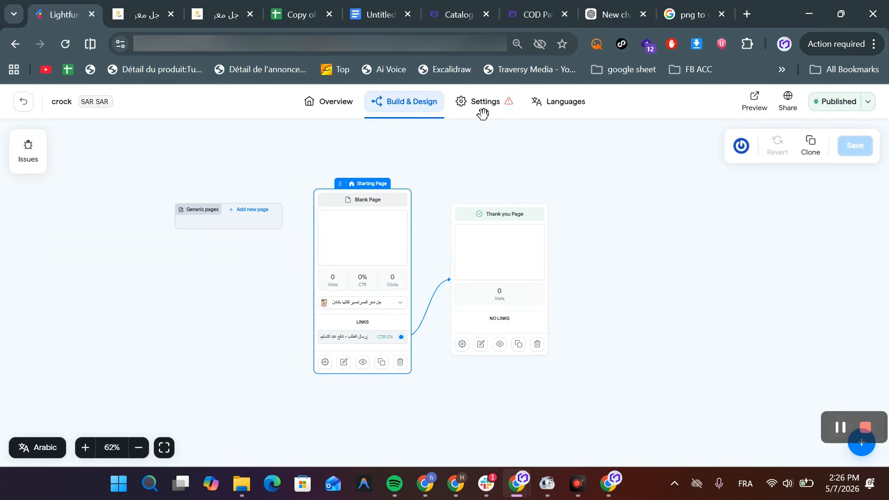